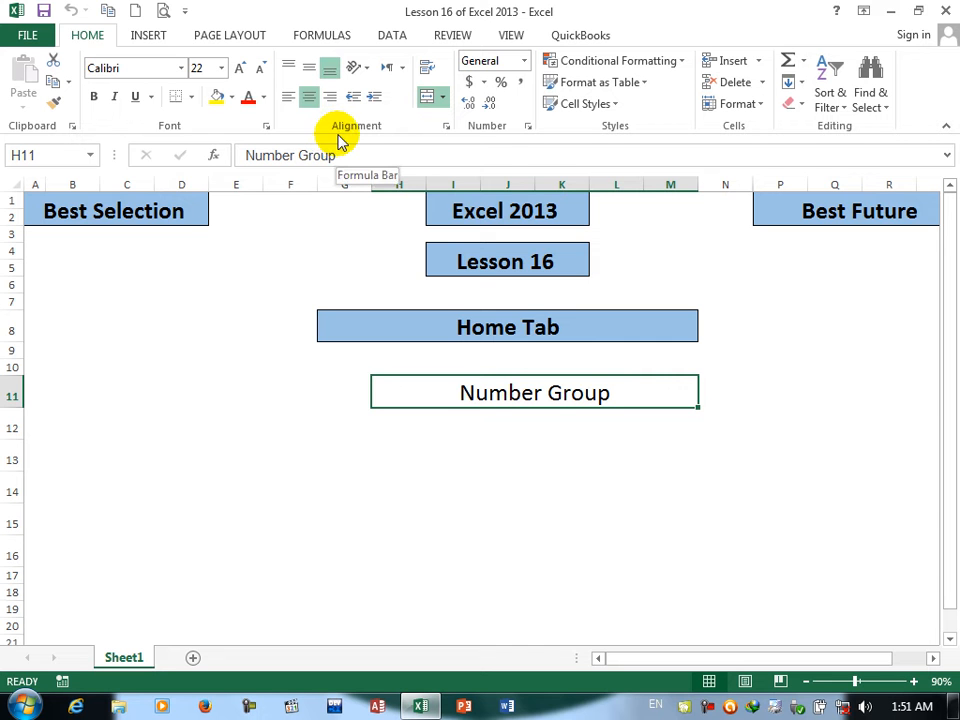
Step: Create a blank workbook and merge and center cells D2:G3 for a title
click(291, 555)
key(ctrl+n)
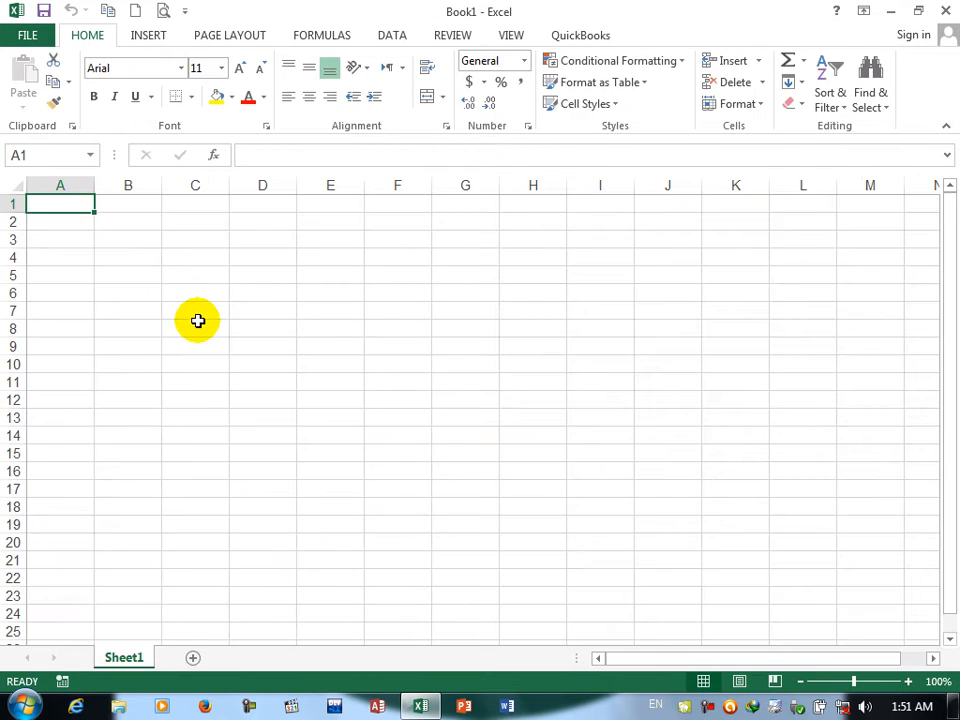
drag(262, 221, 474, 238)
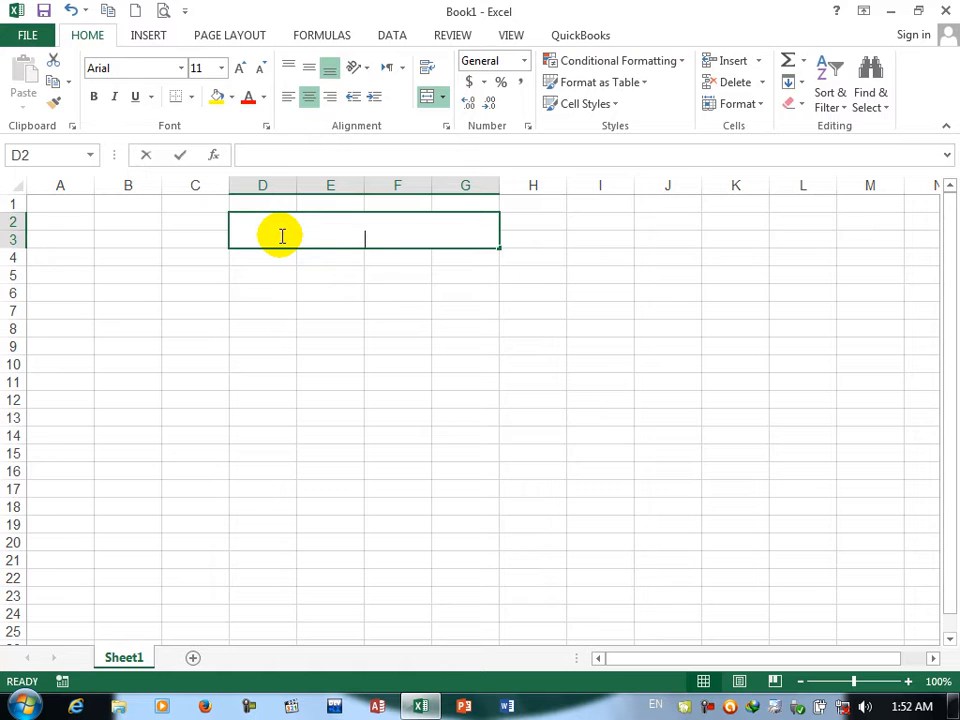
Step: Enter the title "student records form" in the merged cell D2:G3
text(studn)
key(BackSpace)
key(BackSpace)
text(dent records)
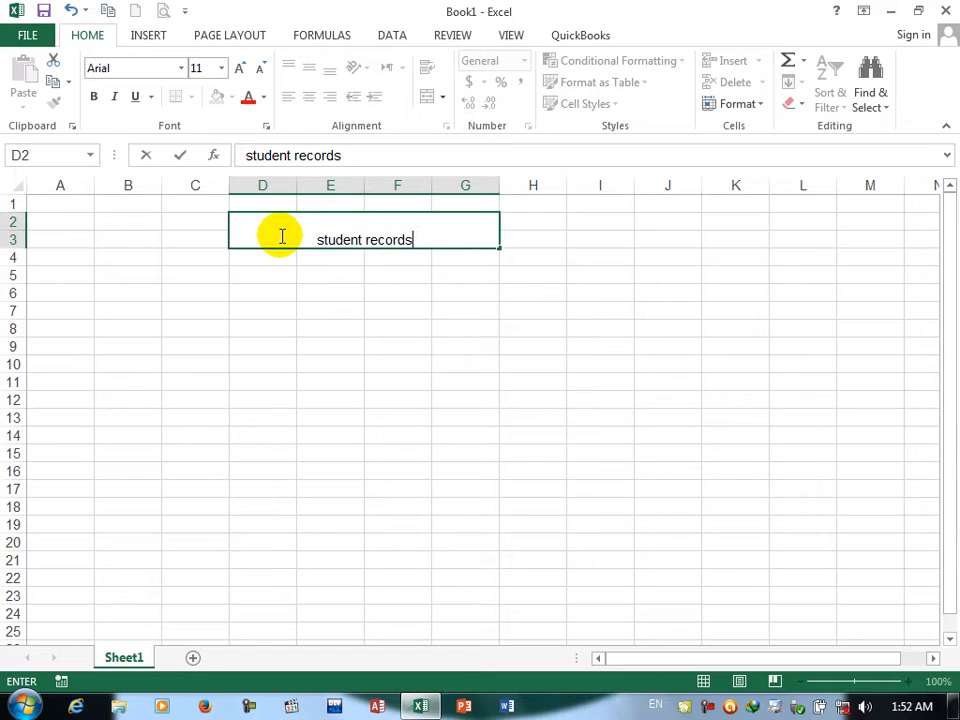
text( form)
key(Return)
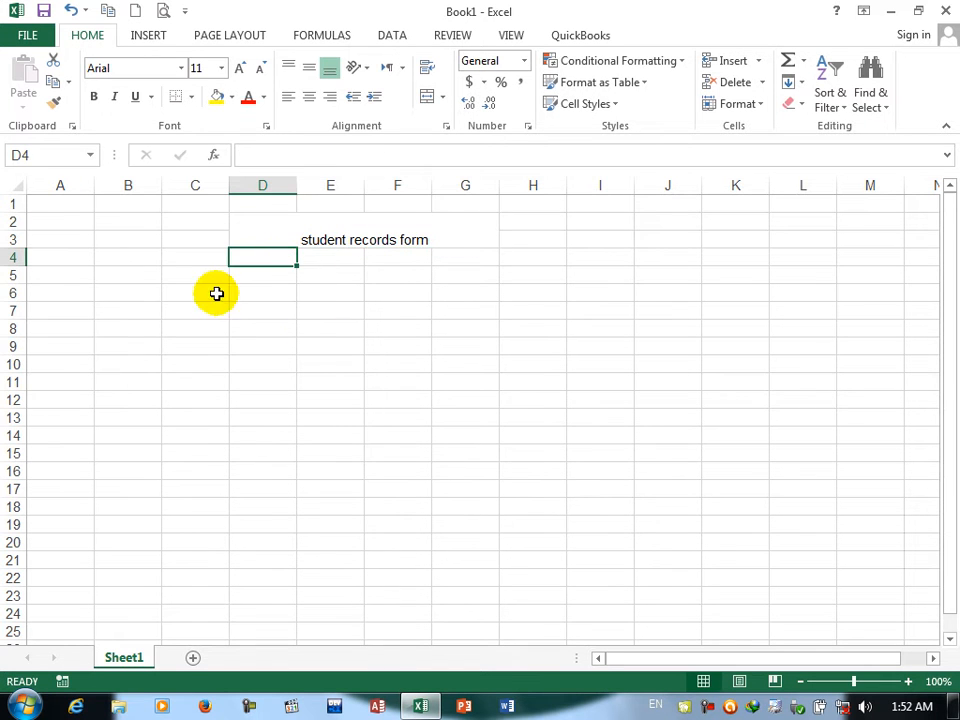
Step: Enter the column headings RollNo, sname and fname in cells B5 to D5
click(145, 270)
text(Ro)
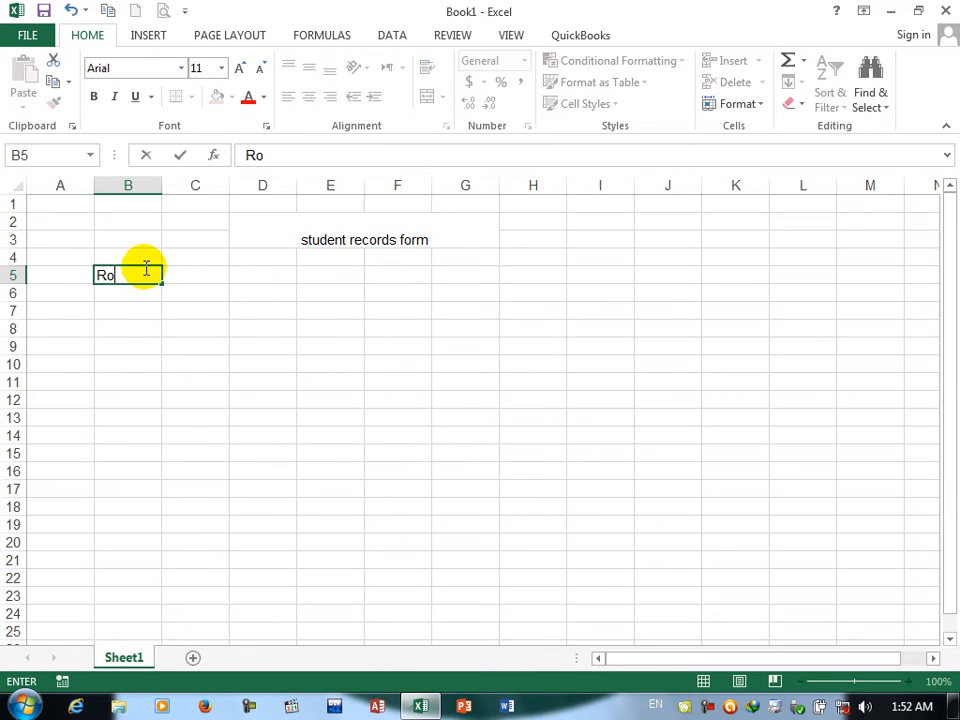
text(llNo)
key(Tab)
text(sname)
key(Tab)
key(BackSpace)
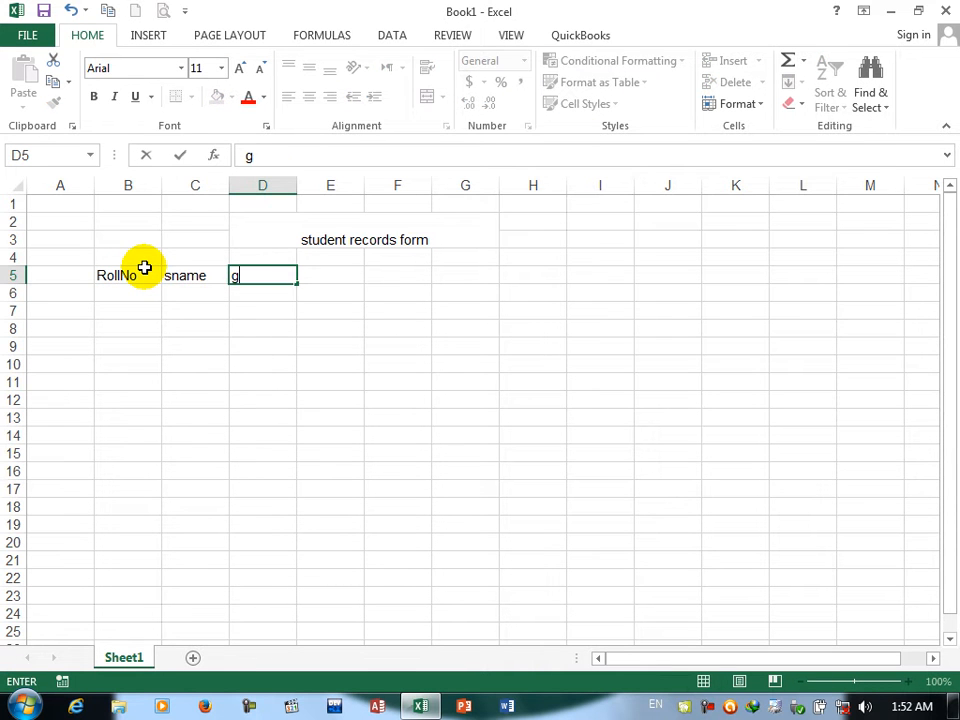
text(fname)
key(Tab)
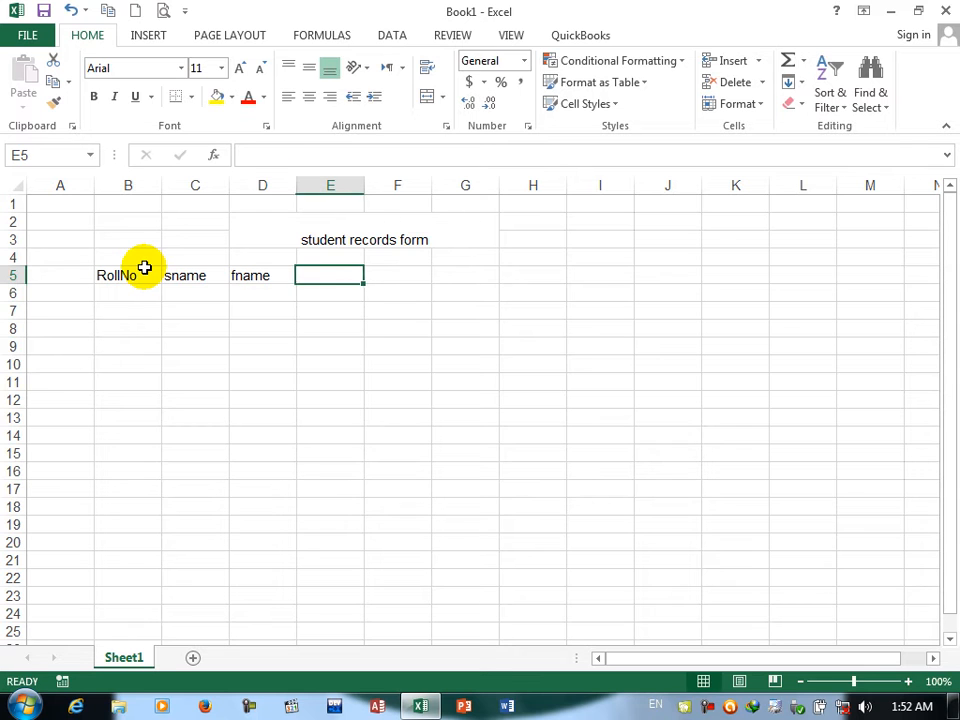
Step: Add the column headings Class, Fee and AdDate in cells E5 to G5
text(Class)
key(Tab)
text(Fee)
key(Tab)
text(AdDate)
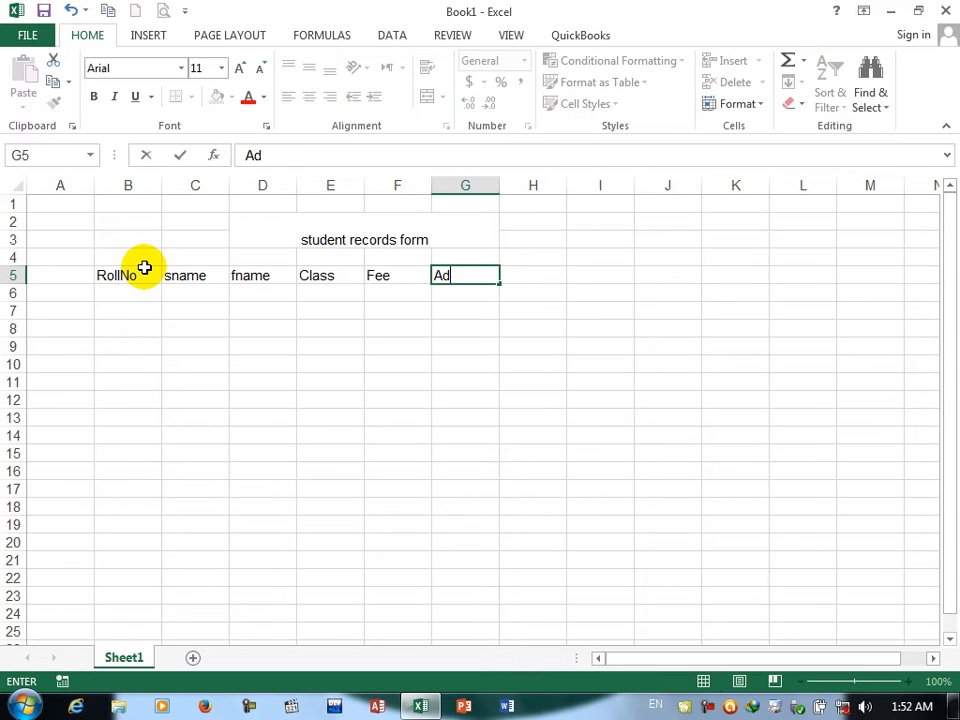
key(Return)
Step: Begin the first record in row 6 with roll number 1, the student's name and the father's name
key(Left)
key(Left)
key(Left)
key(Left)
key(Left)
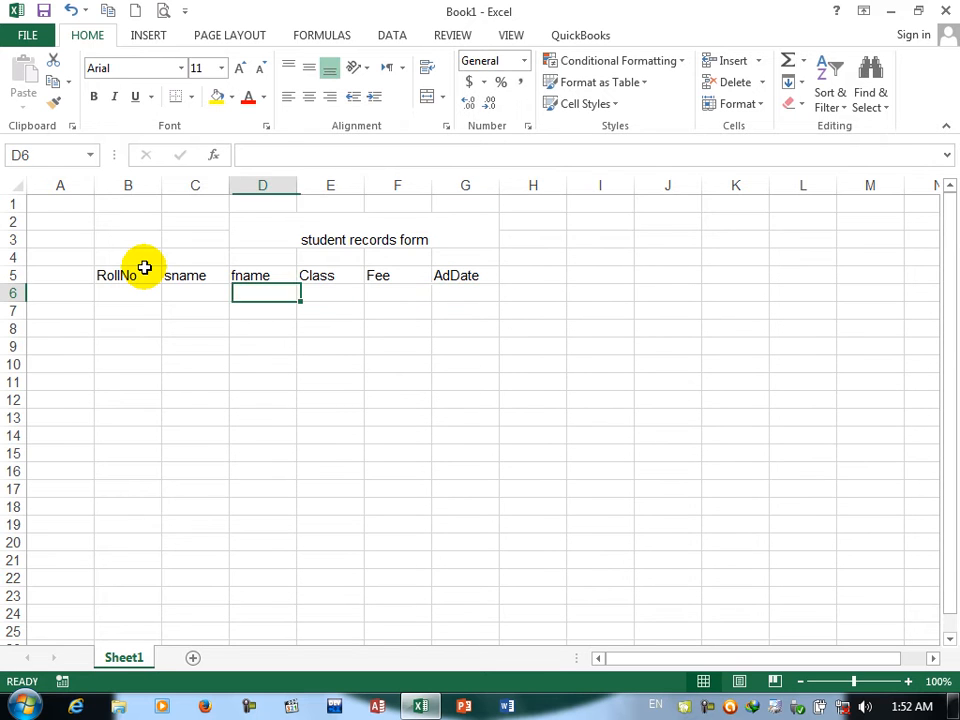
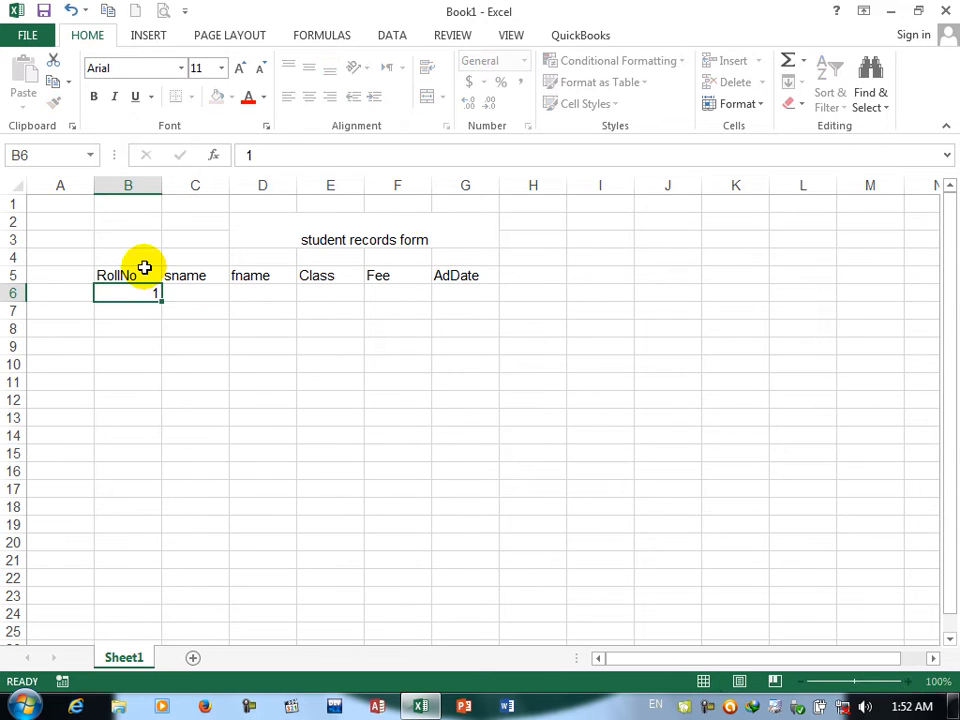
key(Tab)
key(Tab)
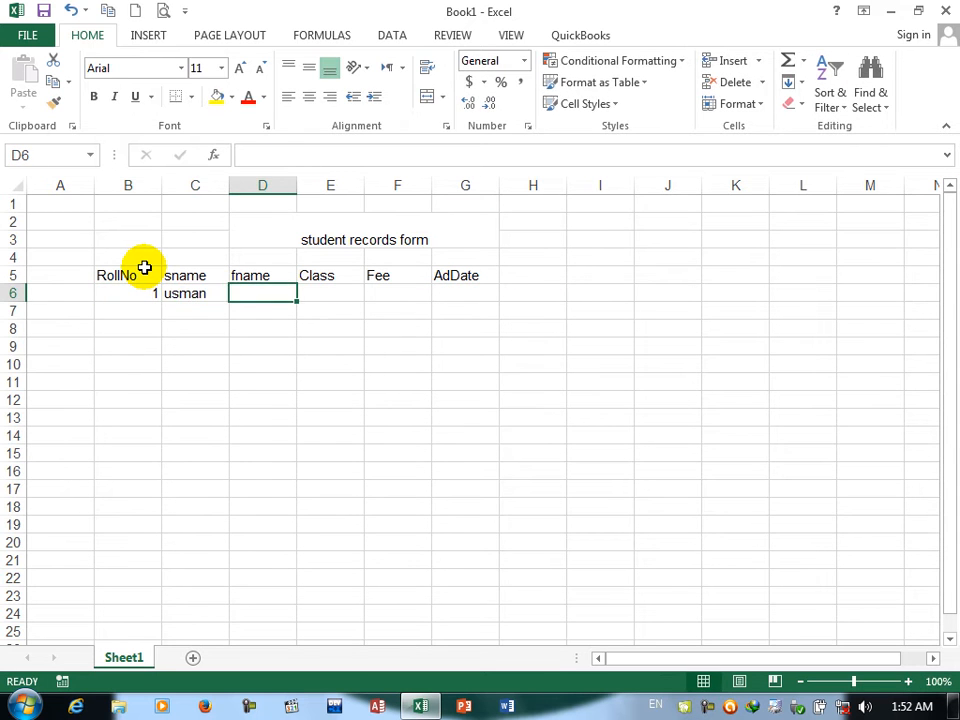
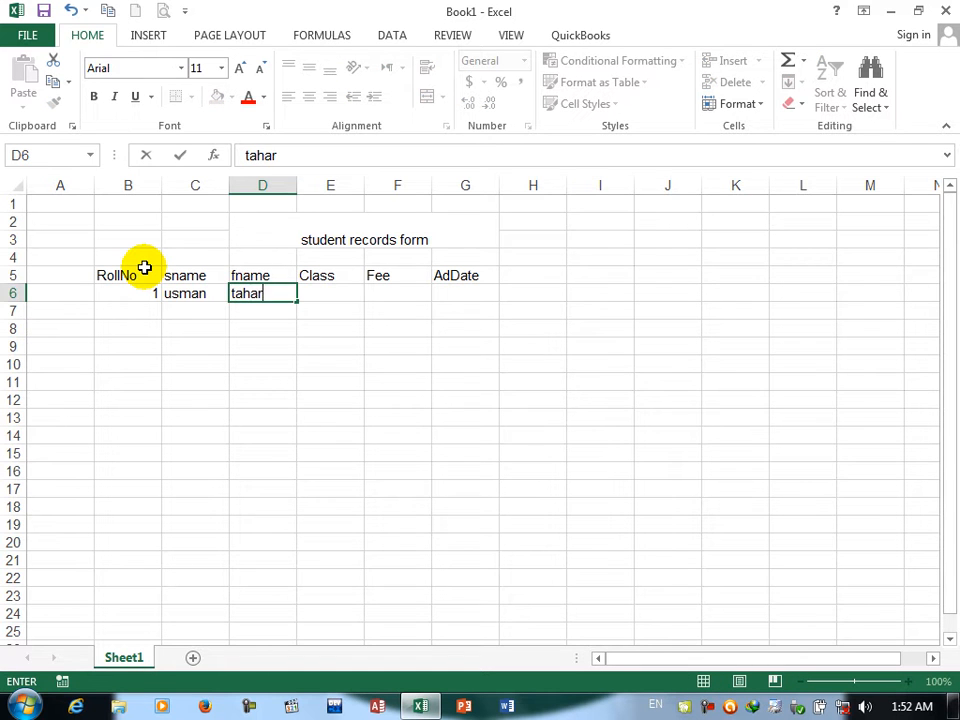
key(Tab)
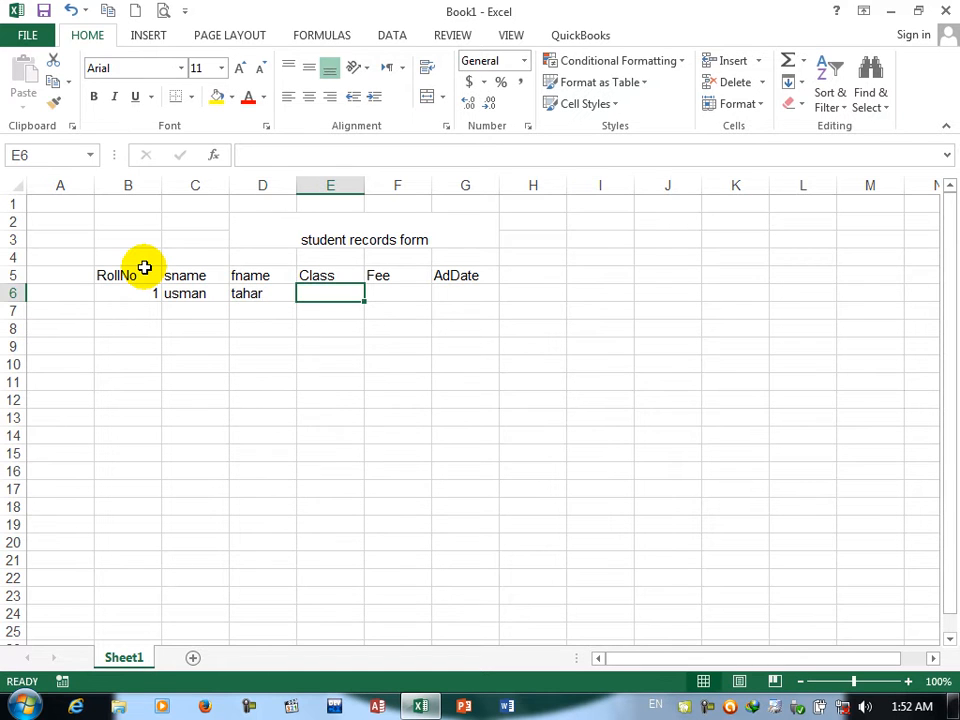
Step: Complete the row 6 record with class word, fee 1000 and the current date, dismissing the antivirus pop-up
text(word)
key(Tab)
text(1000)
key(Tab)
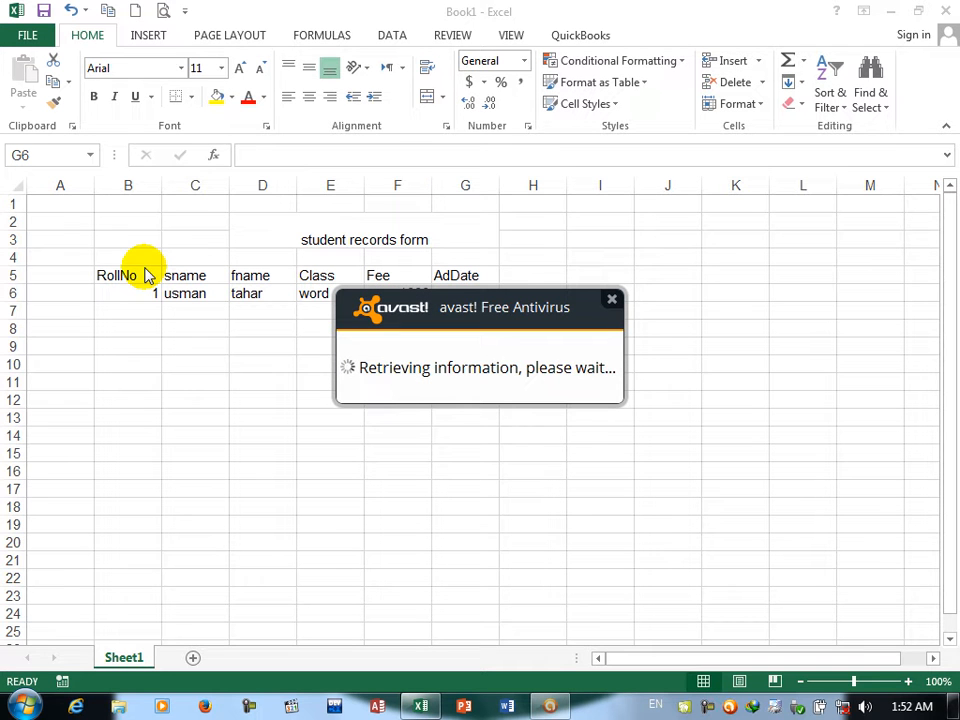
click(612, 298)
key(ctrl+semicolon)
key(Return)
key(Return)
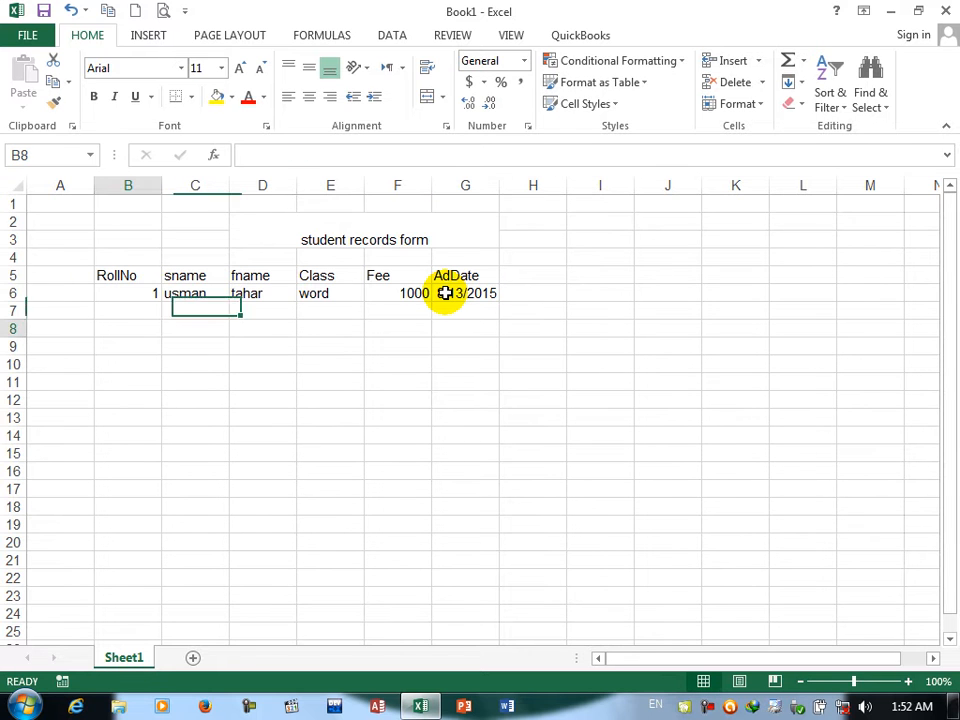
Step: Begin the second record in row 7 with roll number 2, the student's name and the father's name
key(Up)
key(Tab)
key(Tab)
key(Tab)
Step: Complete the row 7 record with class execl, fee 1000 and date 8/13/2015
text(execl)
key(Tab)
text(10)
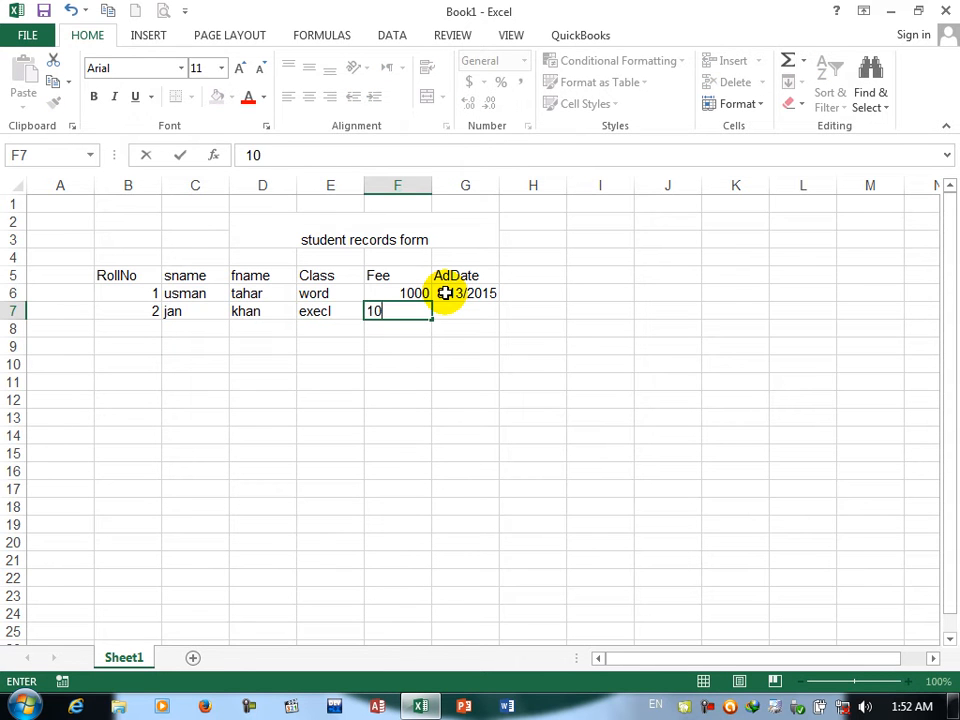
text(00)
key(Tab)
text(8/13/2015)
key(Return)
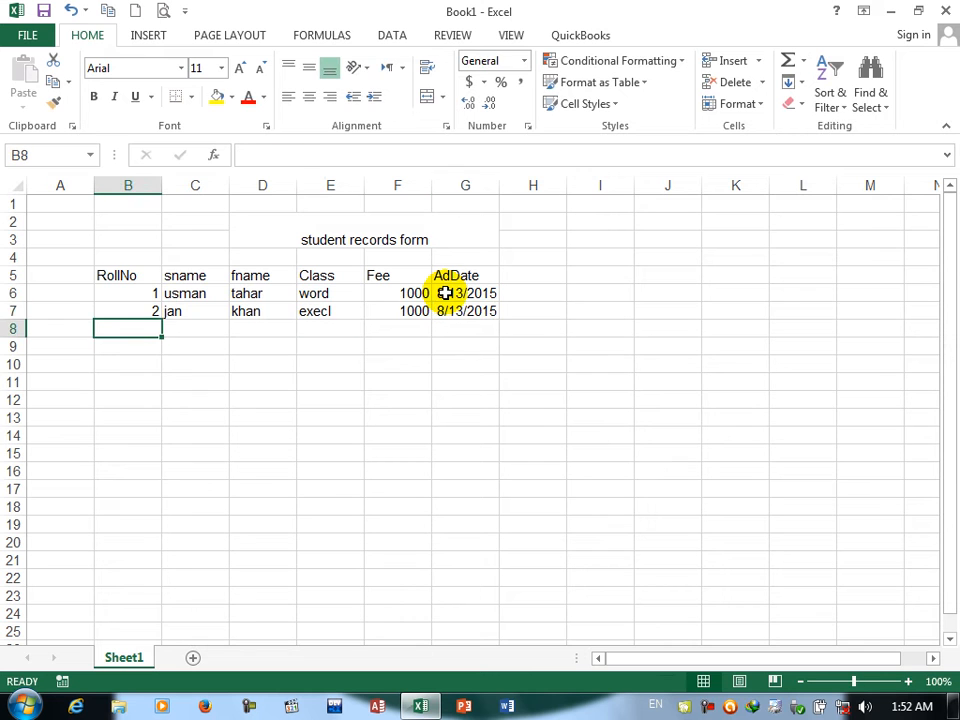
Step: Apply all borders to the table range B5:G8
drag(103, 272, 464, 330)
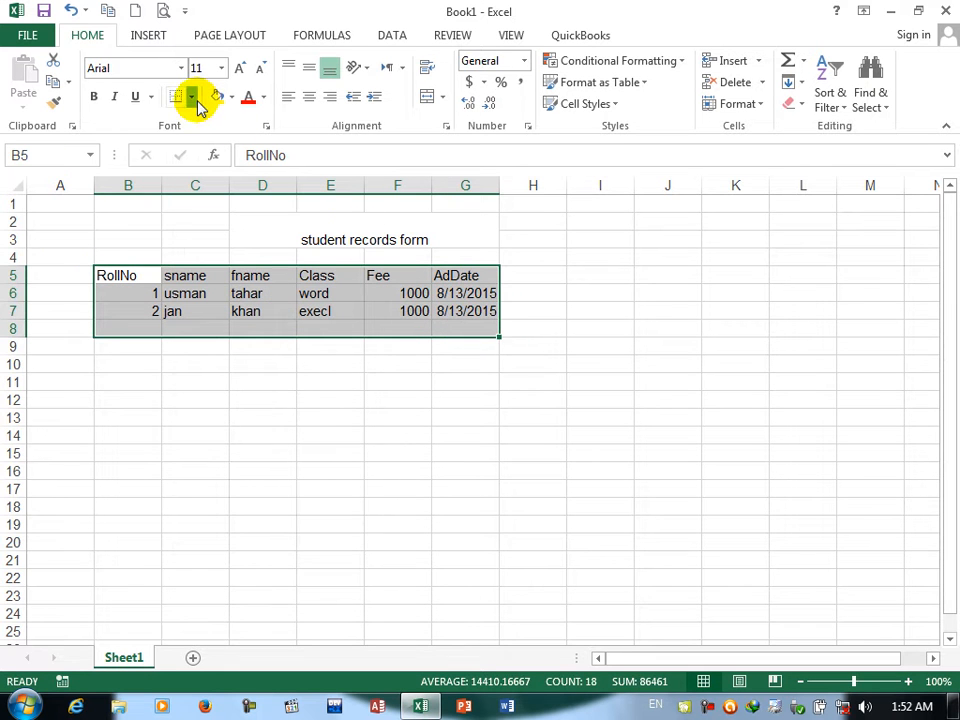
click(195, 98)
click(198, 258)
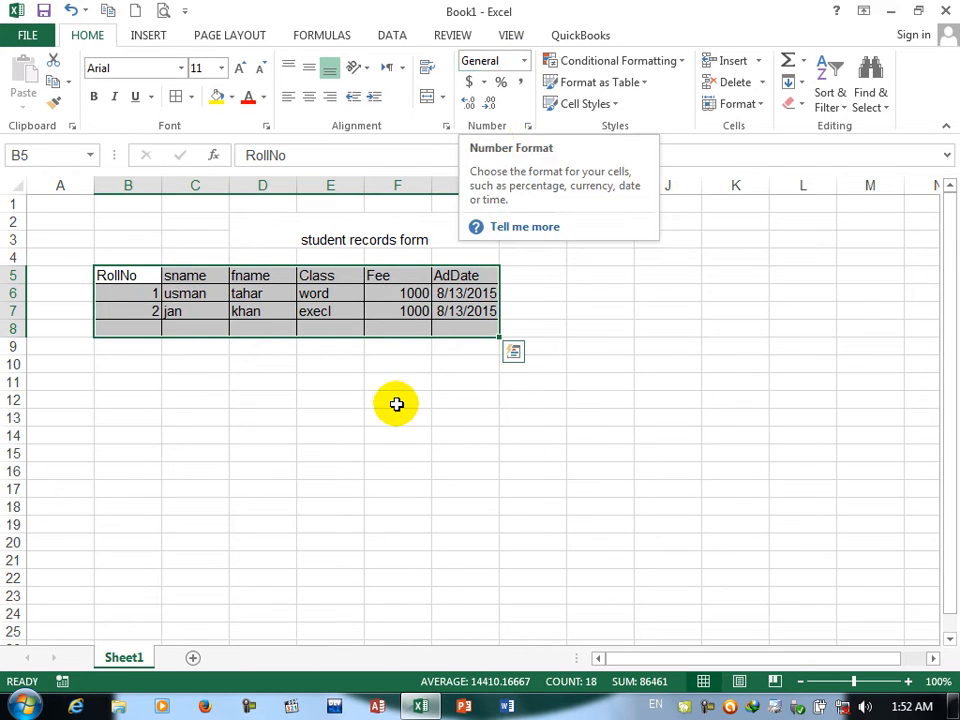
click(401, 399)
Step: Try the General format followed by the Number format on the Fee cells F6:F8
drag(381, 291, 382, 325)
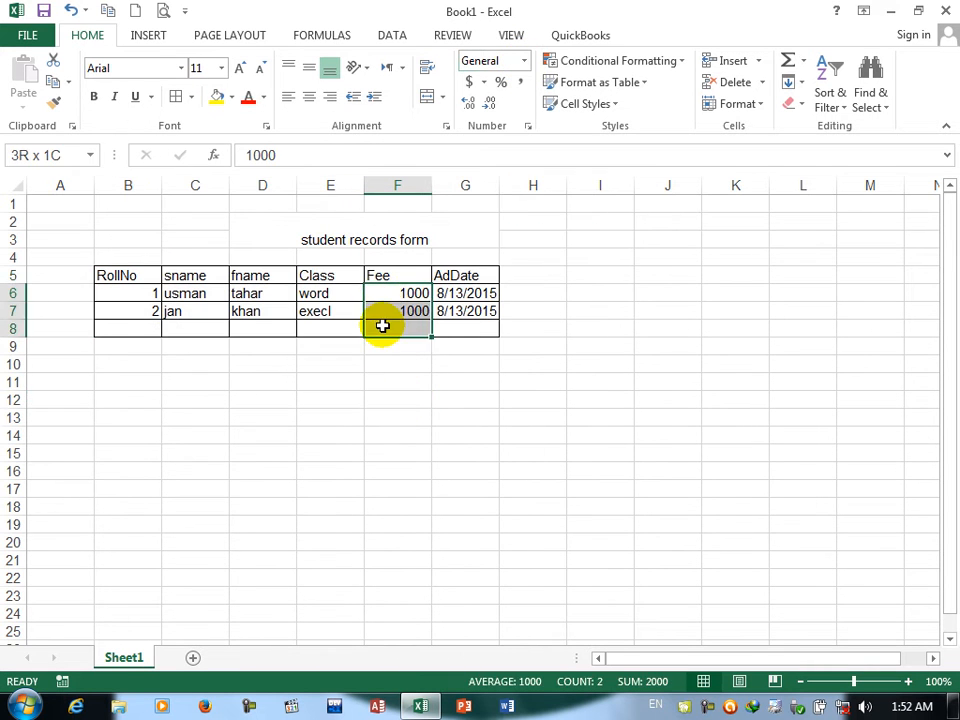
click(523, 62)
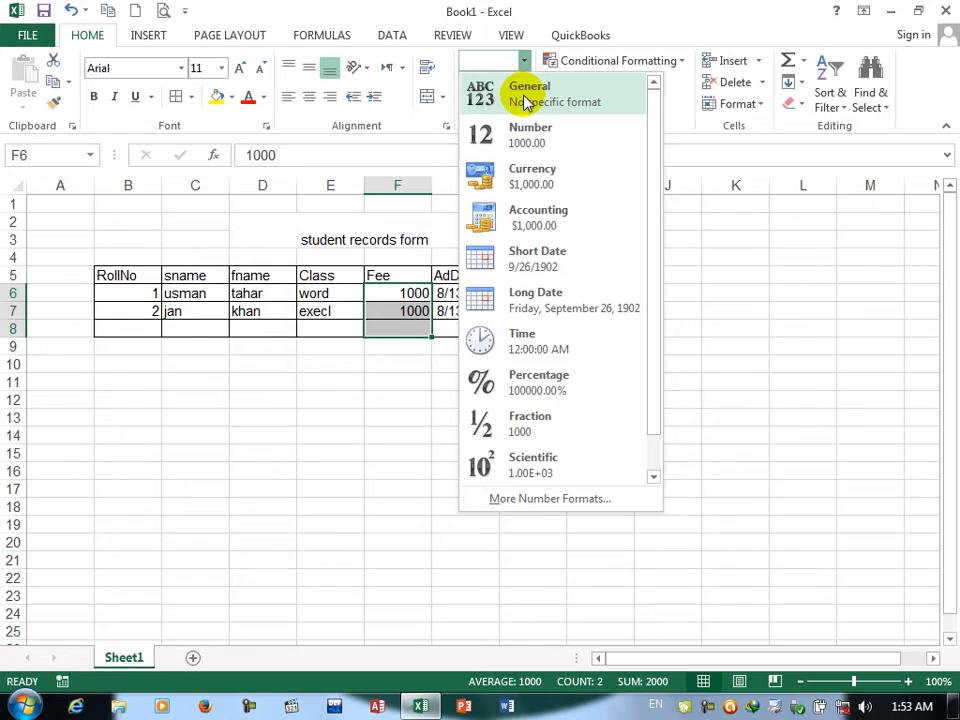
click(526, 103)
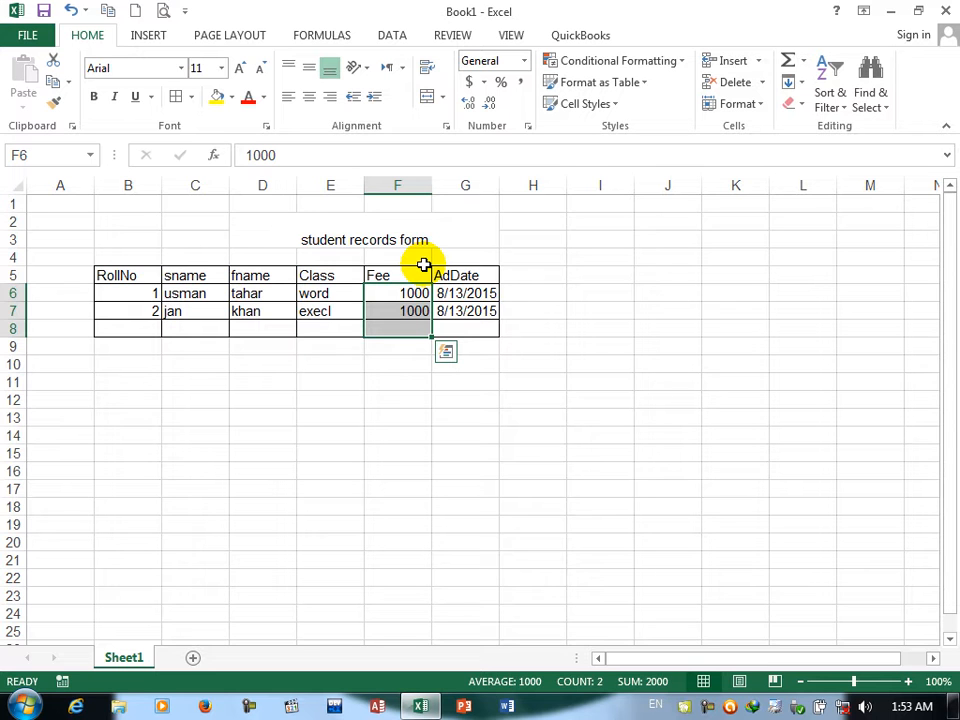
click(523, 61)
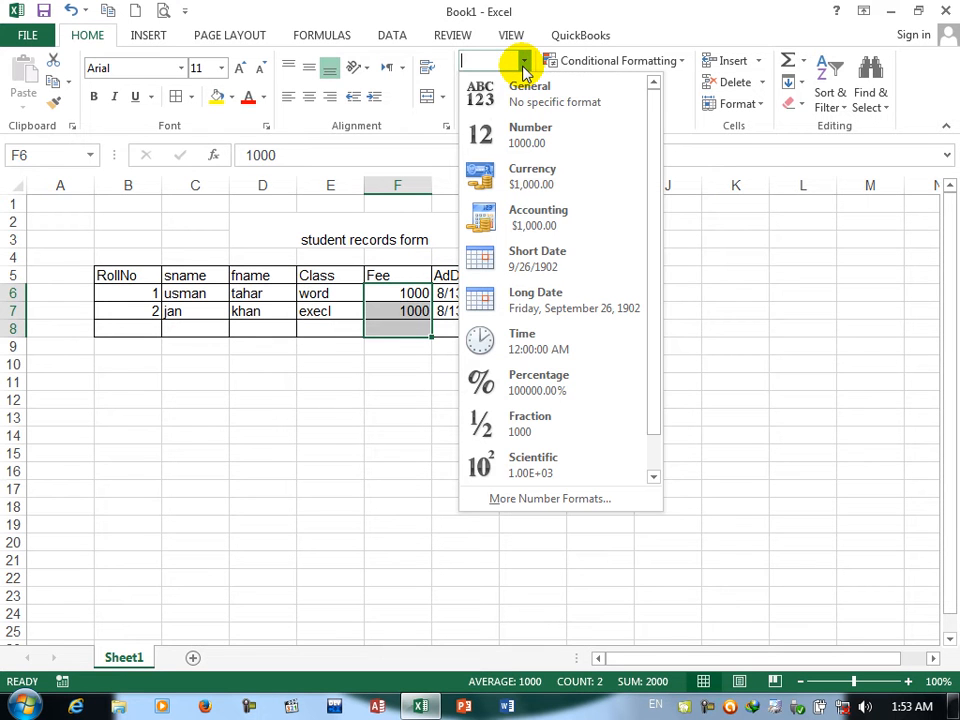
click(526, 134)
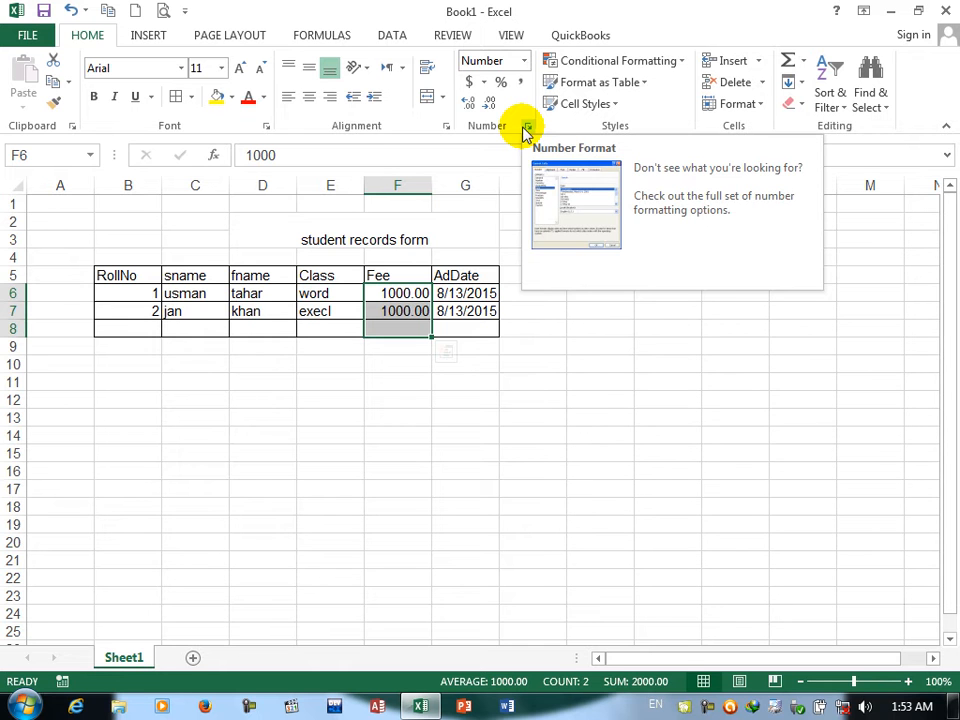
Step: Format the Fee cells F6:F8 as Currency, and switch them to the Accounting format
click(523, 61)
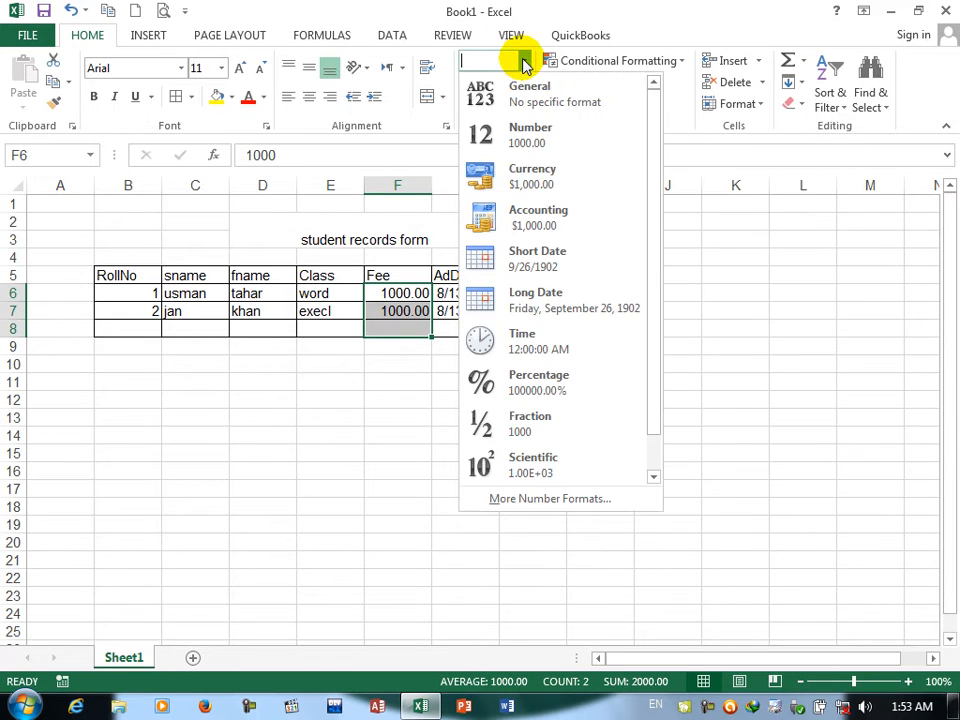
click(513, 180)
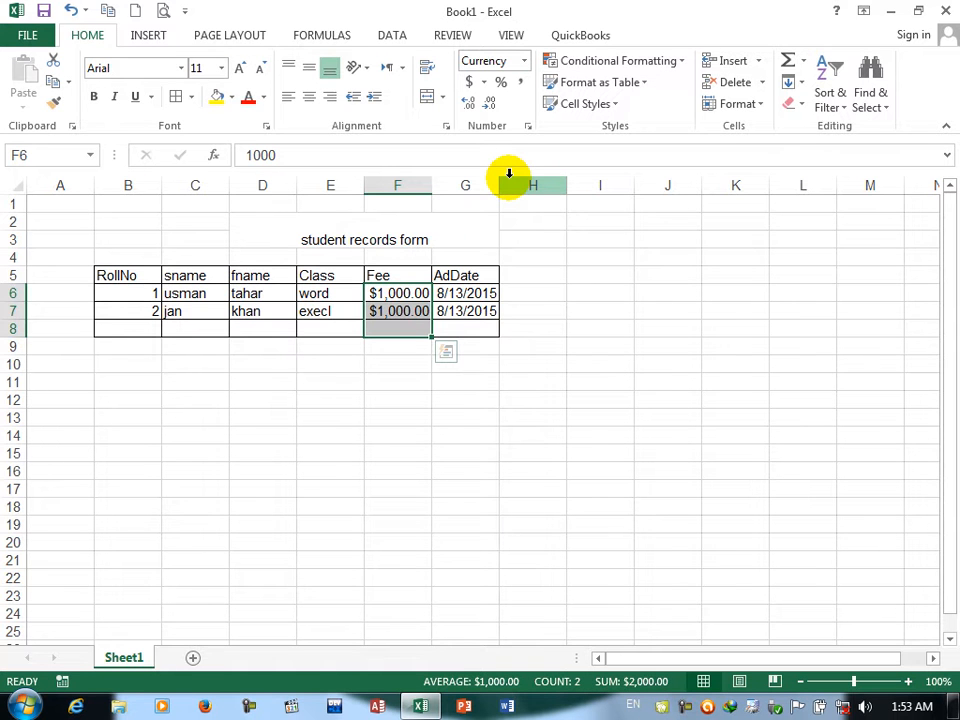
click(523, 61)
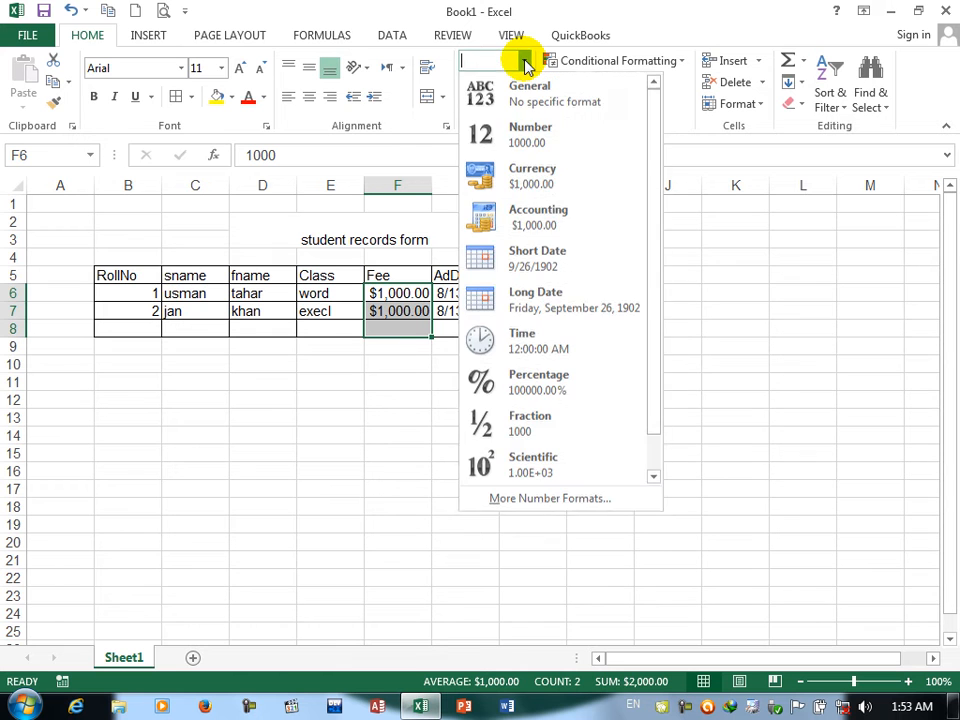
click(521, 213)
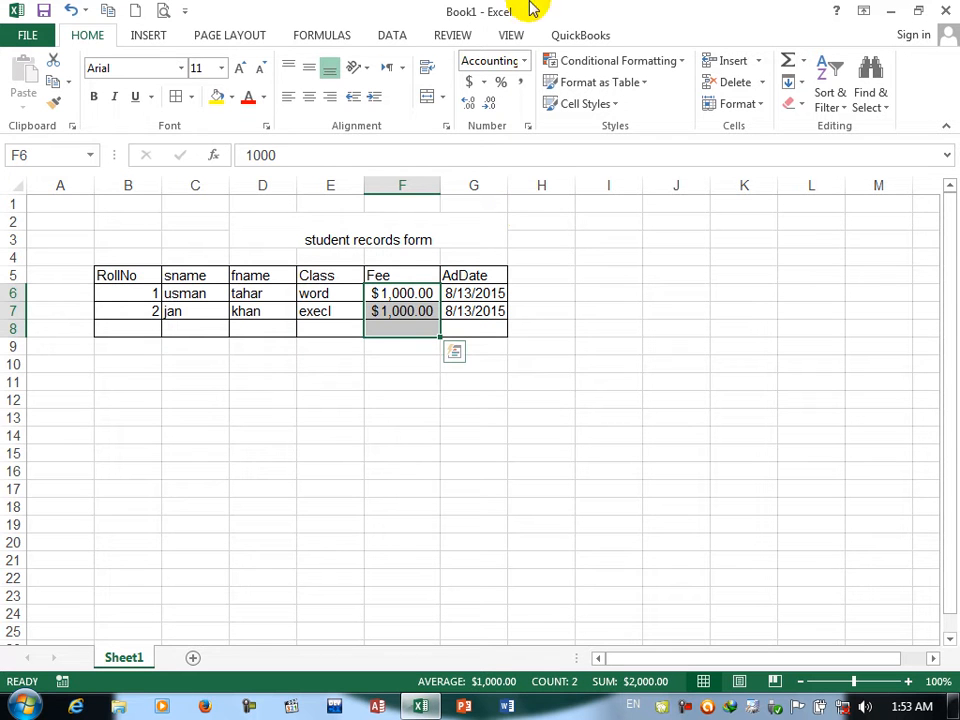
Step: Apply the Short Date format to the AdDate cells G6:G8, and switch them to Long Date
click(524, 61)
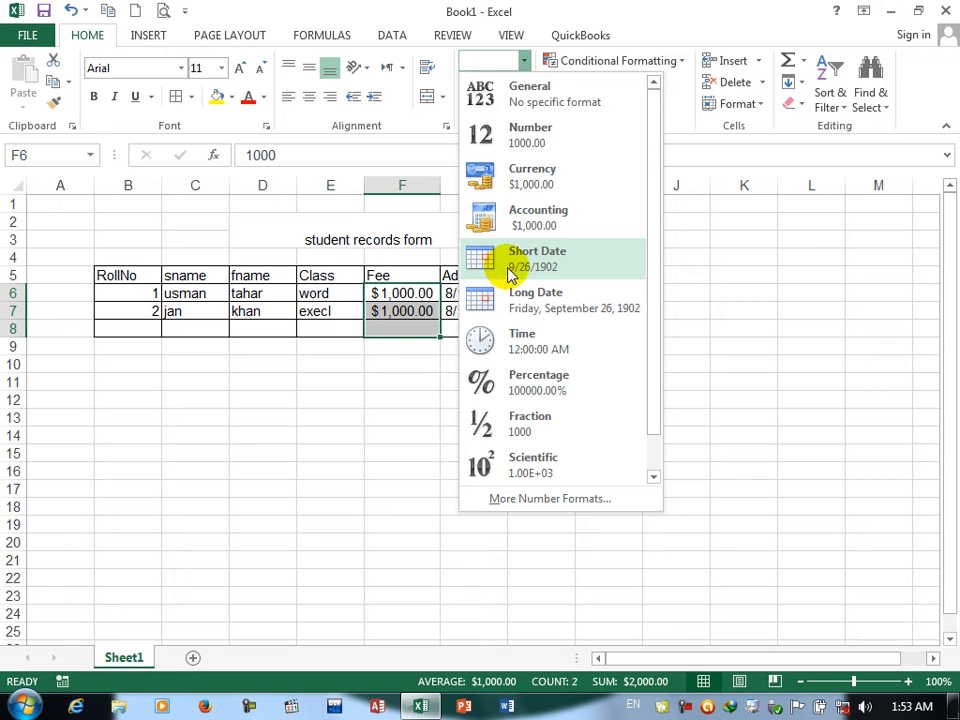
click(364, 386)
click(458, 293)
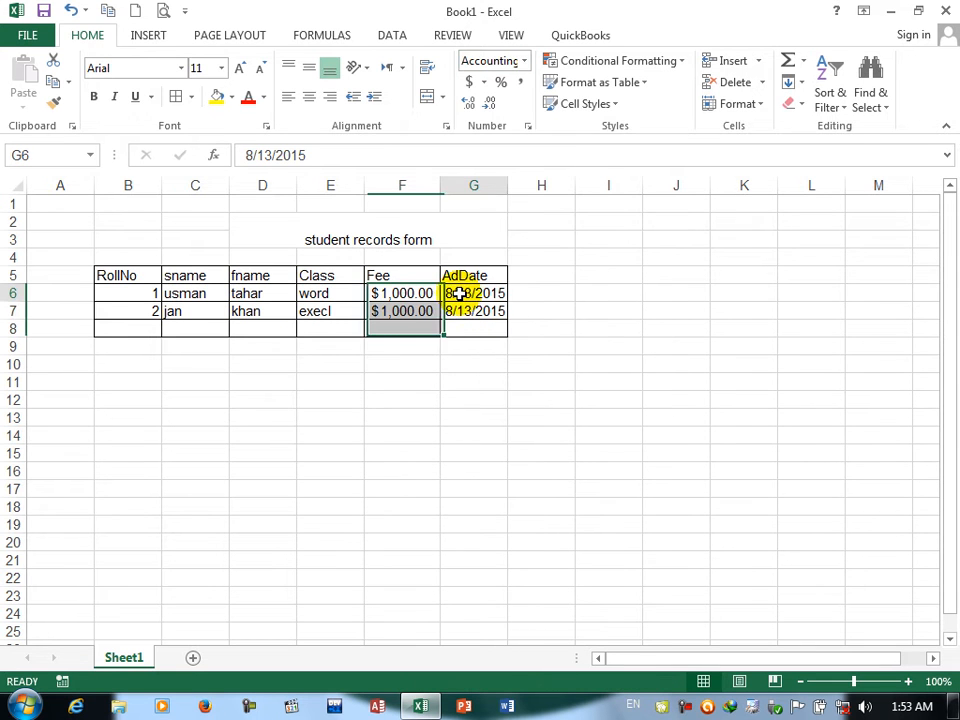
drag(458, 293, 465, 328)
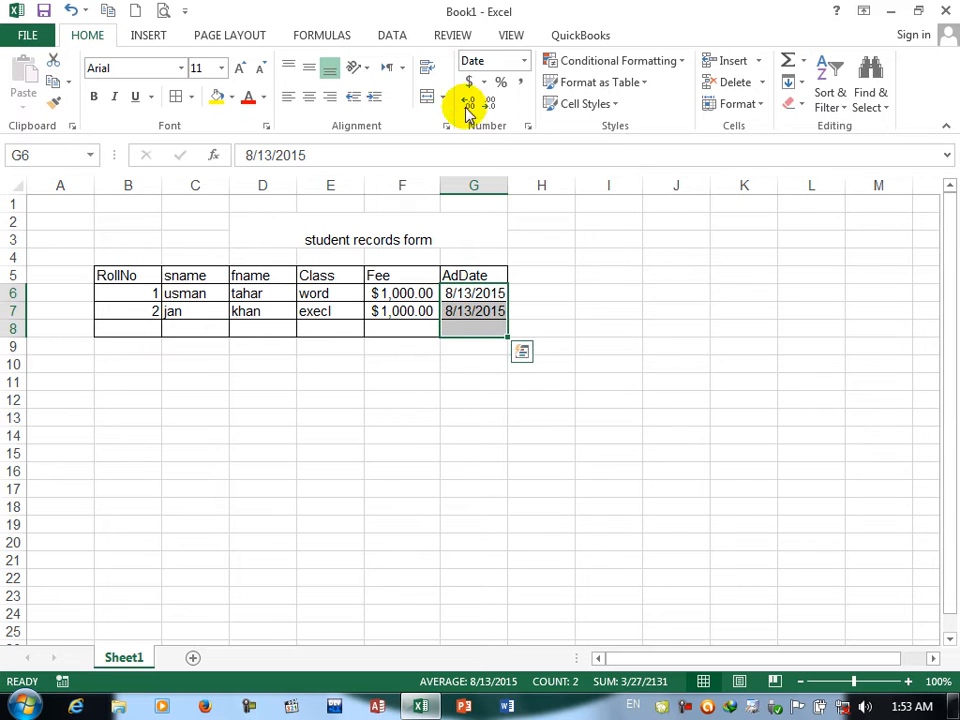
click(521, 61)
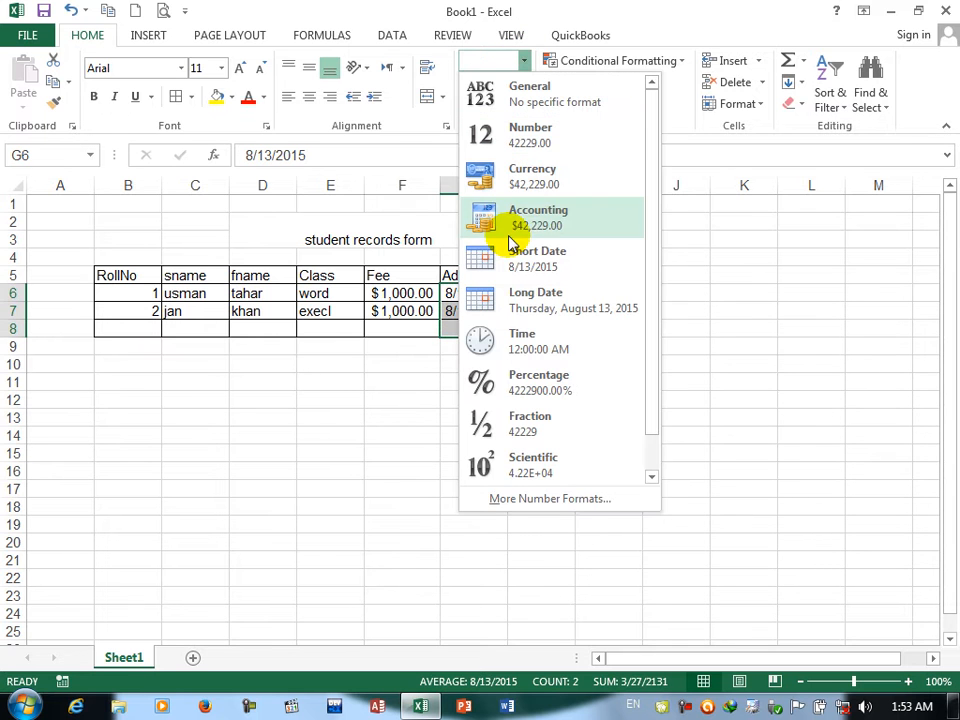
click(515, 261)
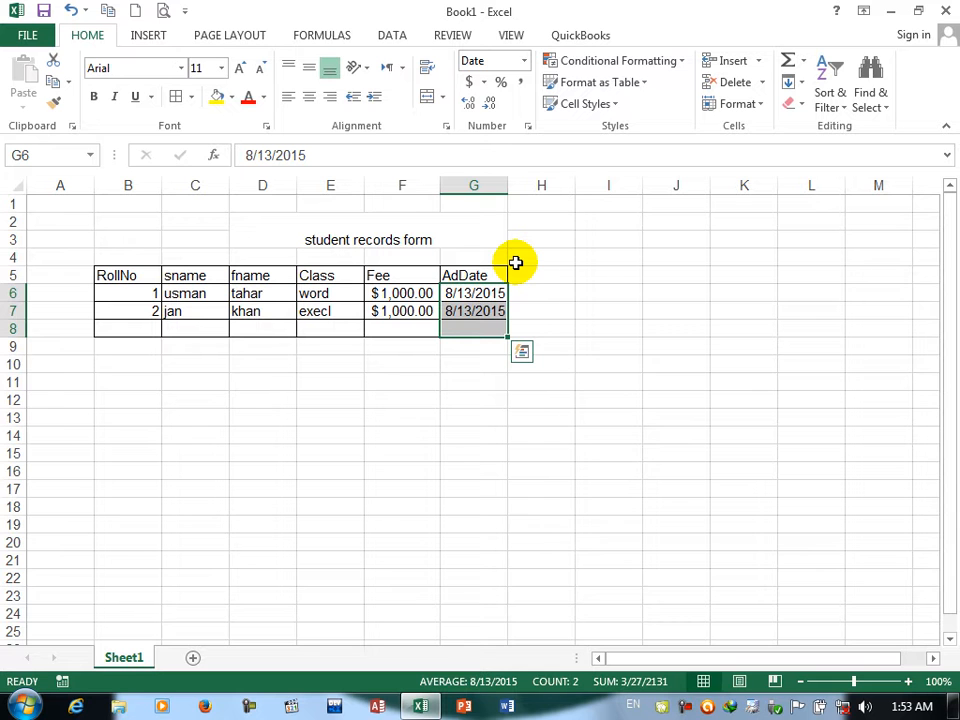
click(523, 61)
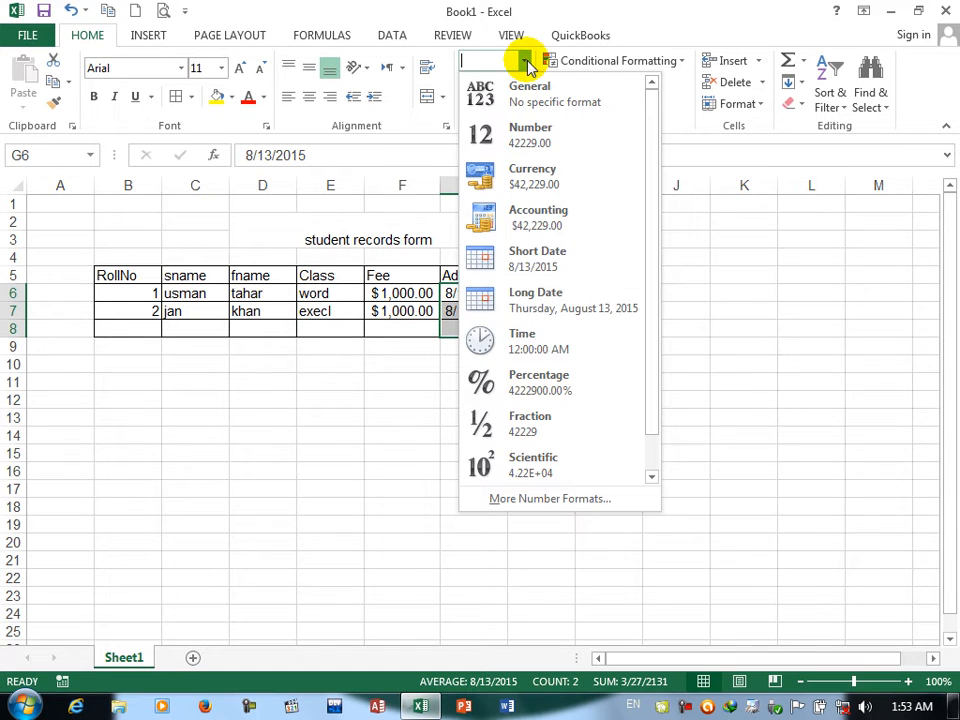
click(530, 293)
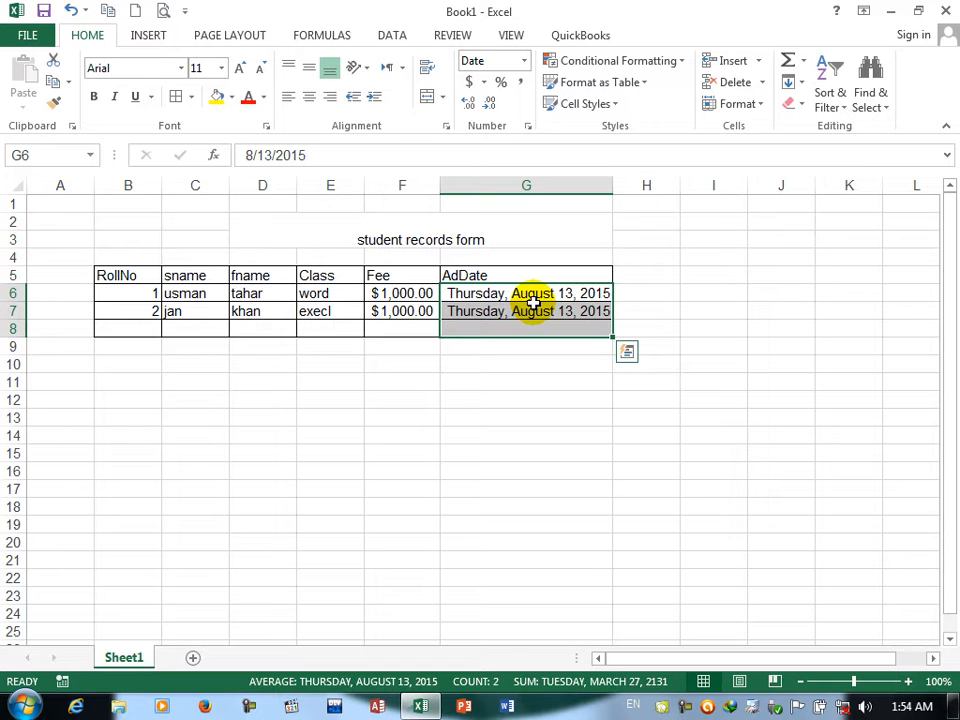
Step: Add a column headed "time" in H5 with the values 1:00 in H6 and 2:00 in H7
click(669, 276)
text(time)
click(637, 294)
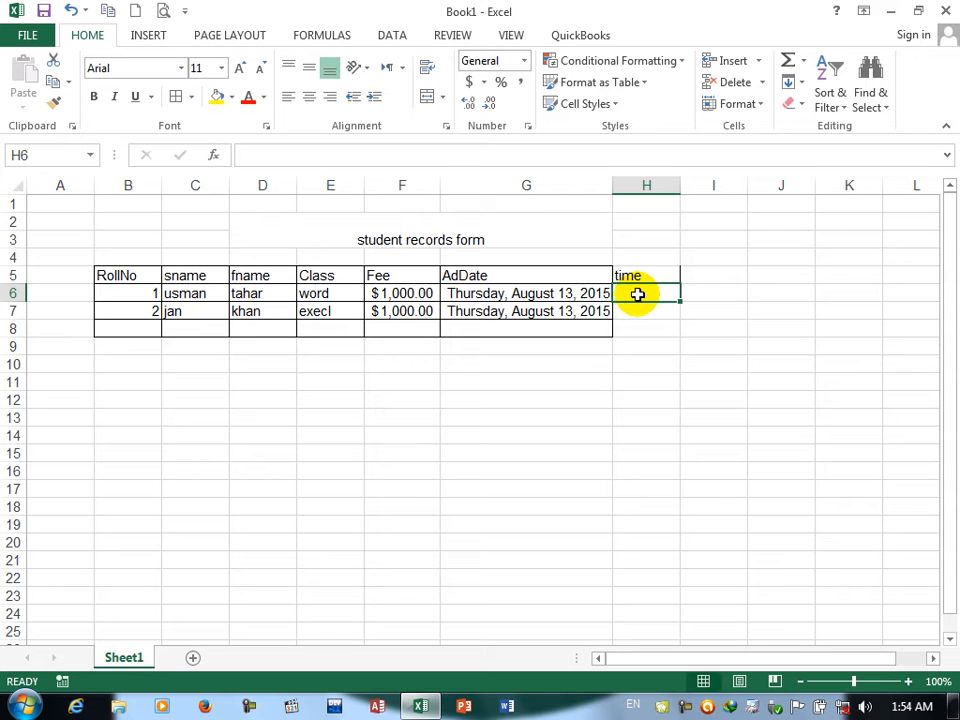
text(1:00)
key(Return)
text(2:00)
key(Return)
Step: Apply all borders to the time column range H5:H8
drag(646, 276, 646, 340)
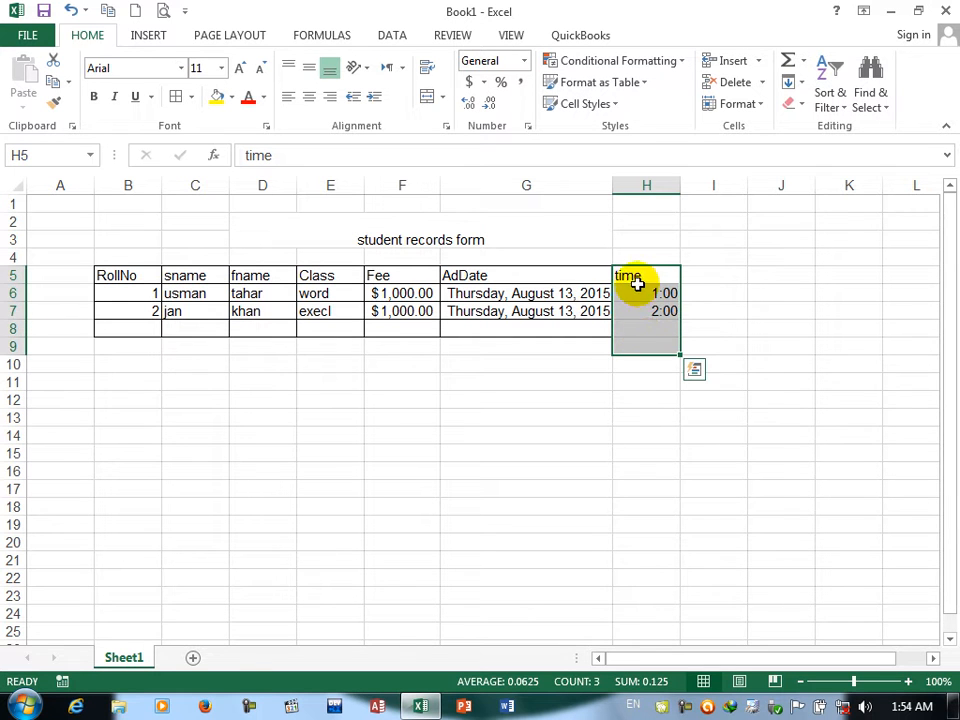
drag(637, 280, 636, 330)
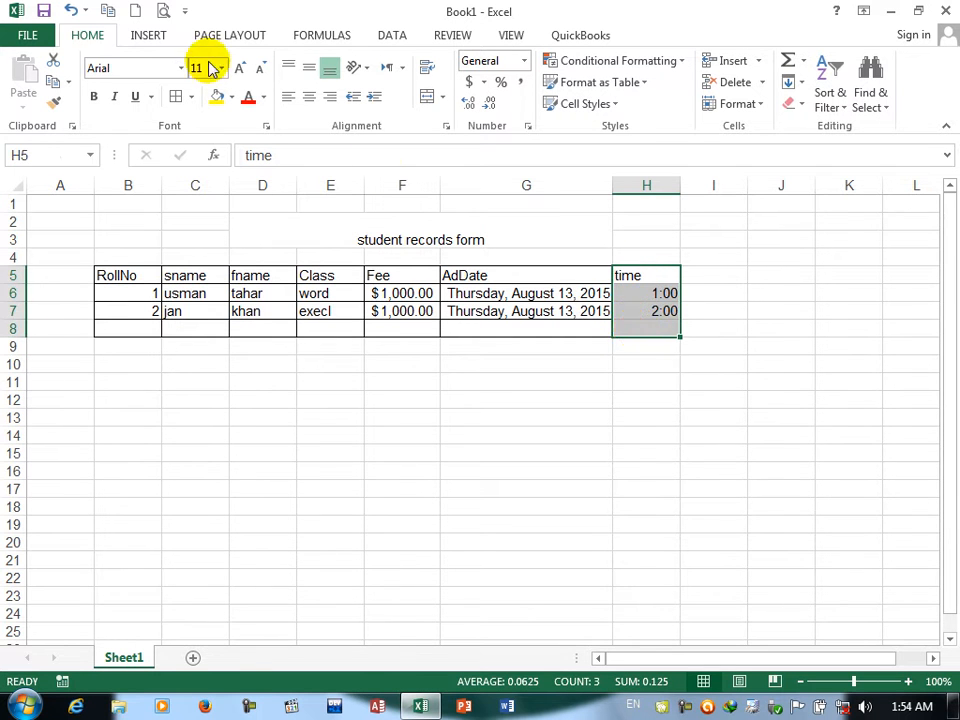
click(673, 306)
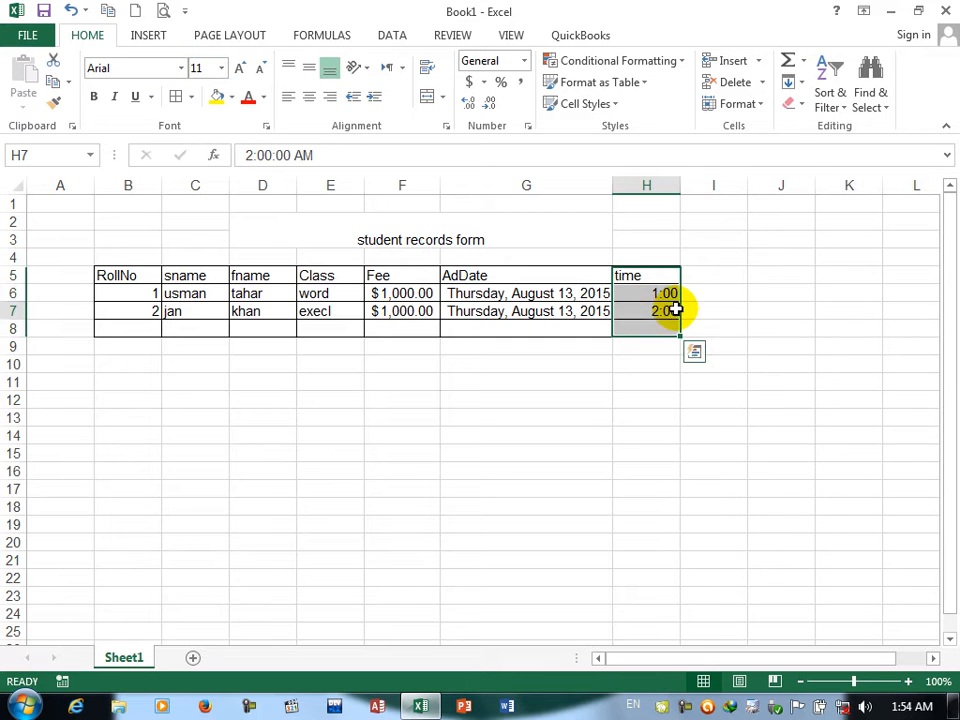
Step: Apply the Time number format to the time cells H6:H8
drag(666, 289, 664, 326)
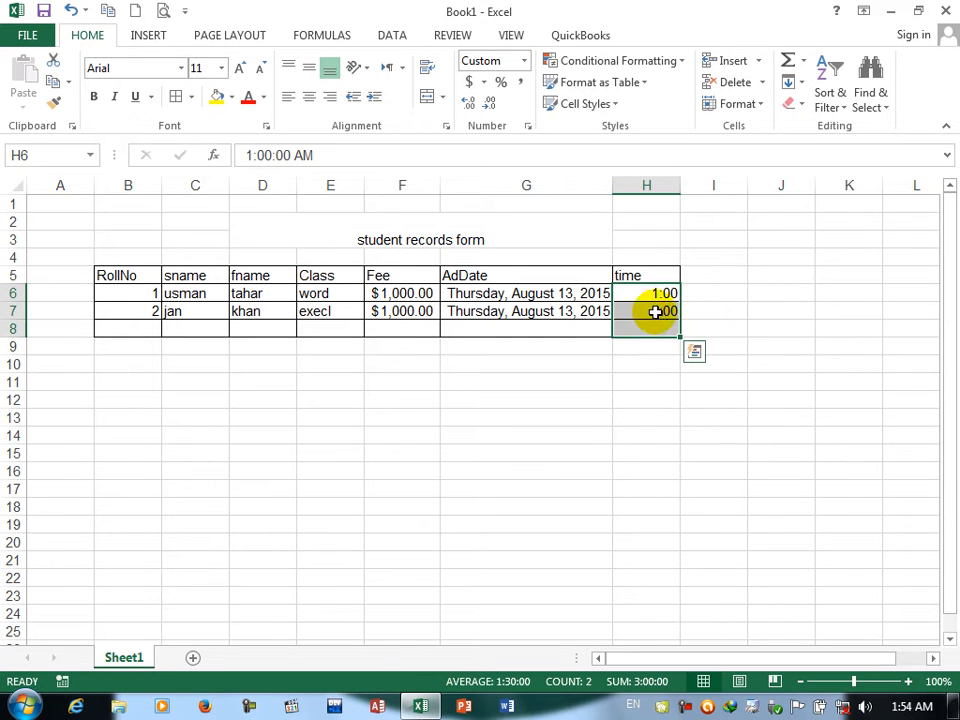
click(523, 61)
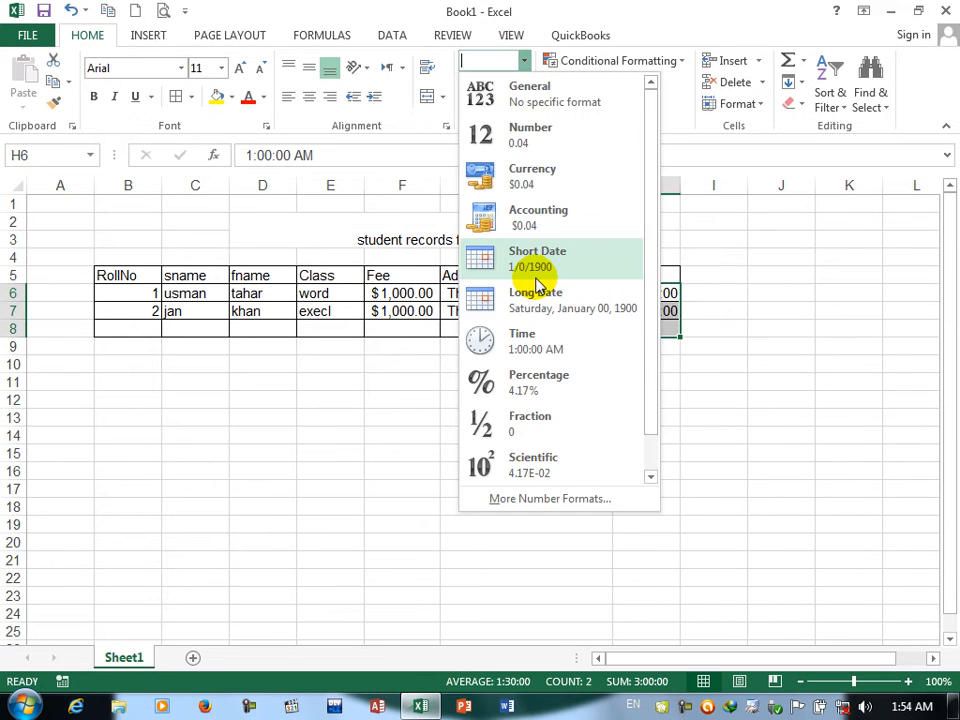
click(545, 340)
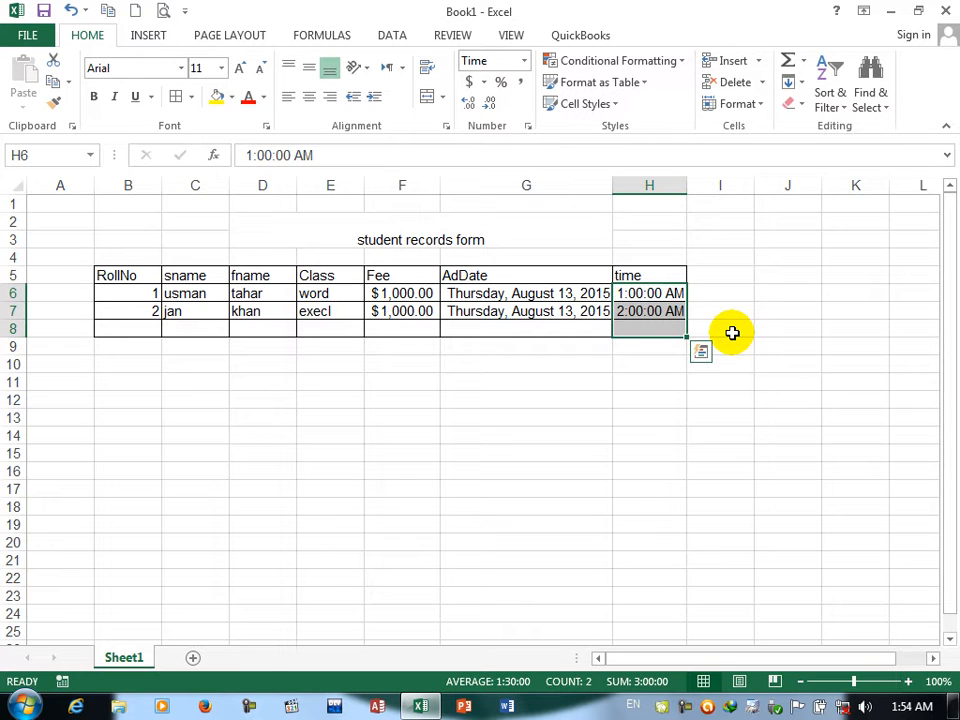
click(523, 61)
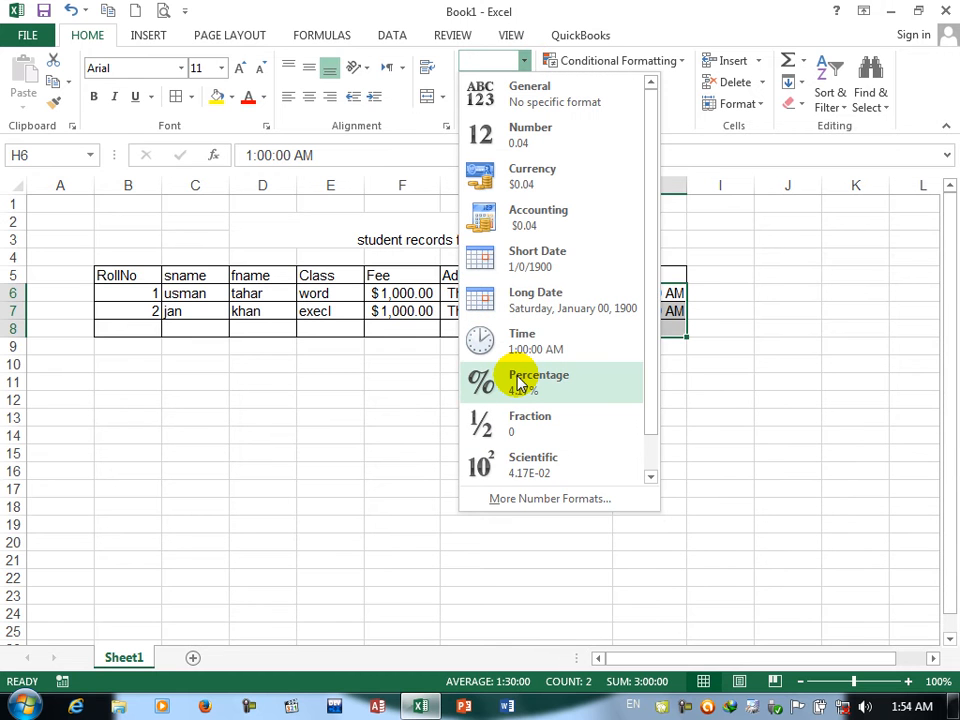
click(392, 401)
Step: Try the Percentage format followed by the Fraction format on the Fee cells F6:F8
drag(405, 295, 410, 328)
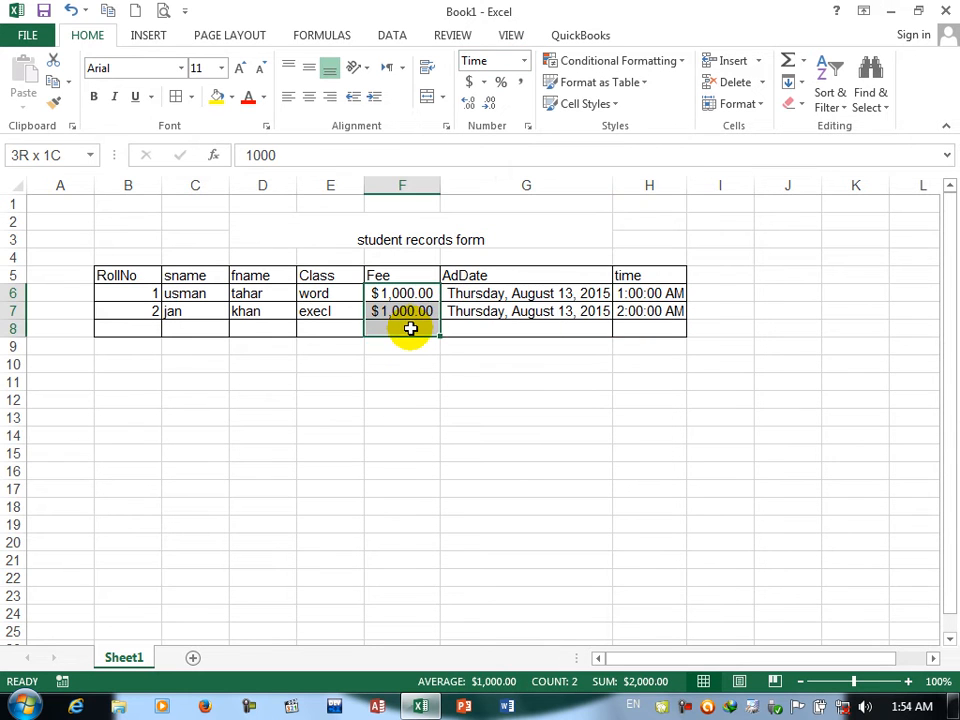
click(523, 61)
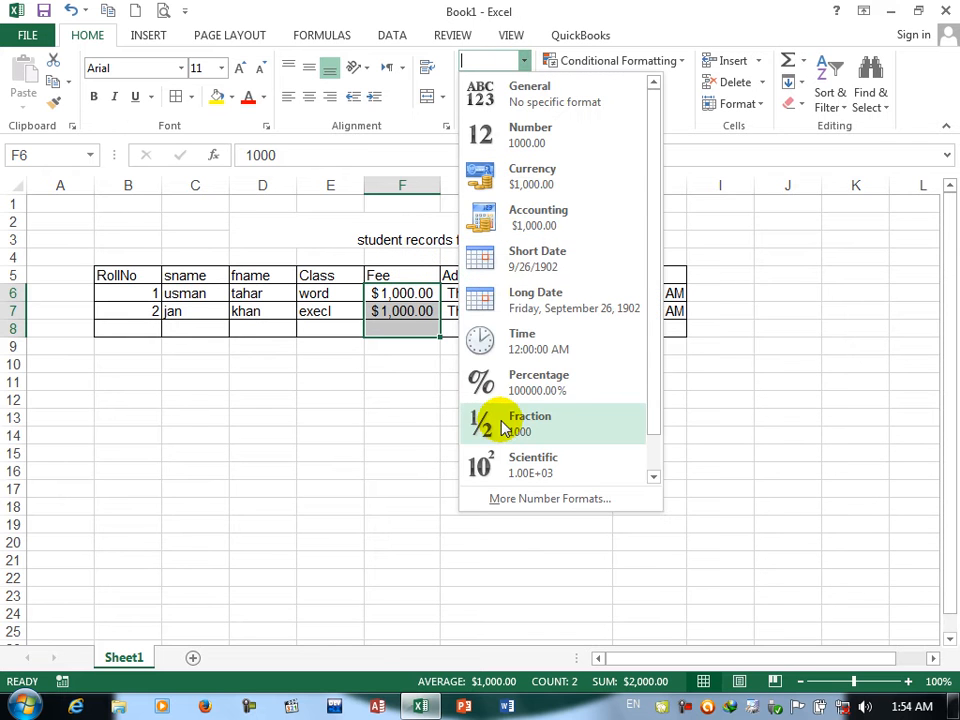
click(484, 381)
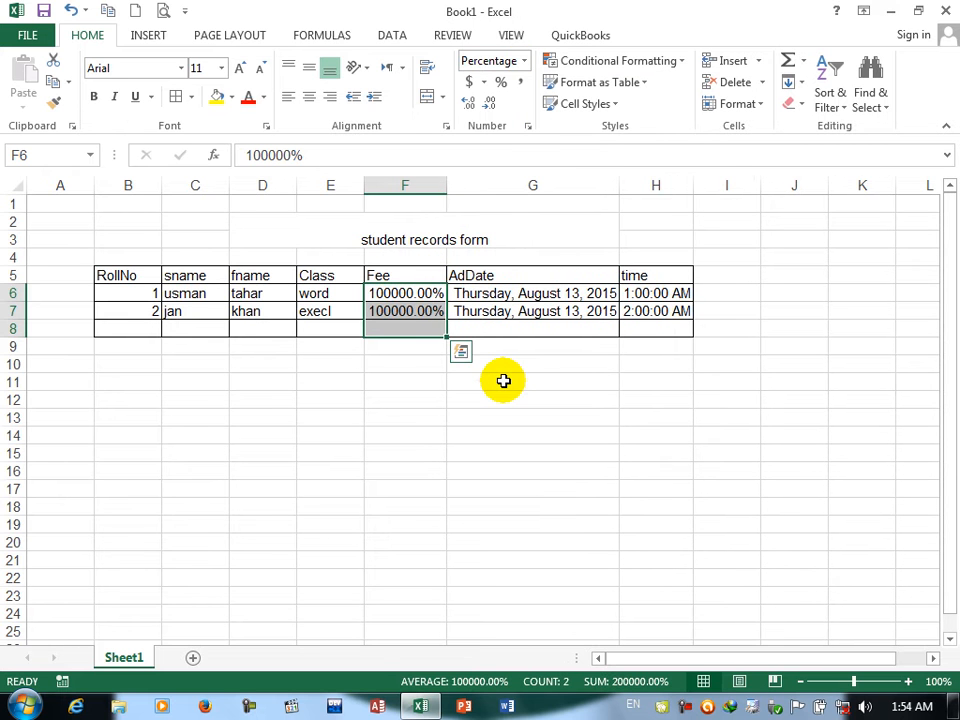
click(522, 61)
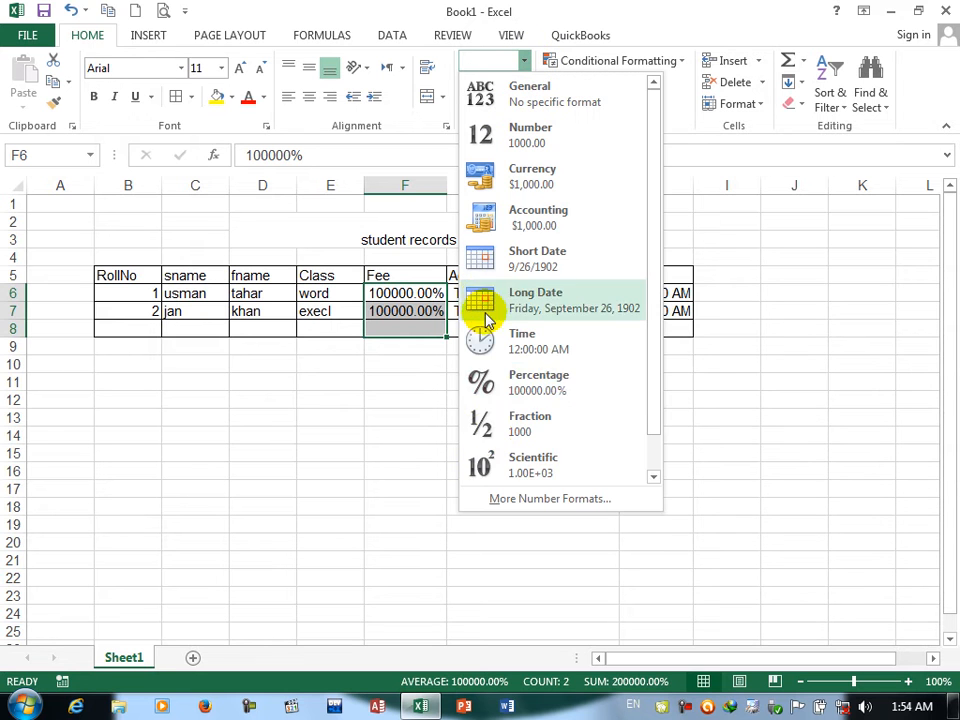
click(512, 430)
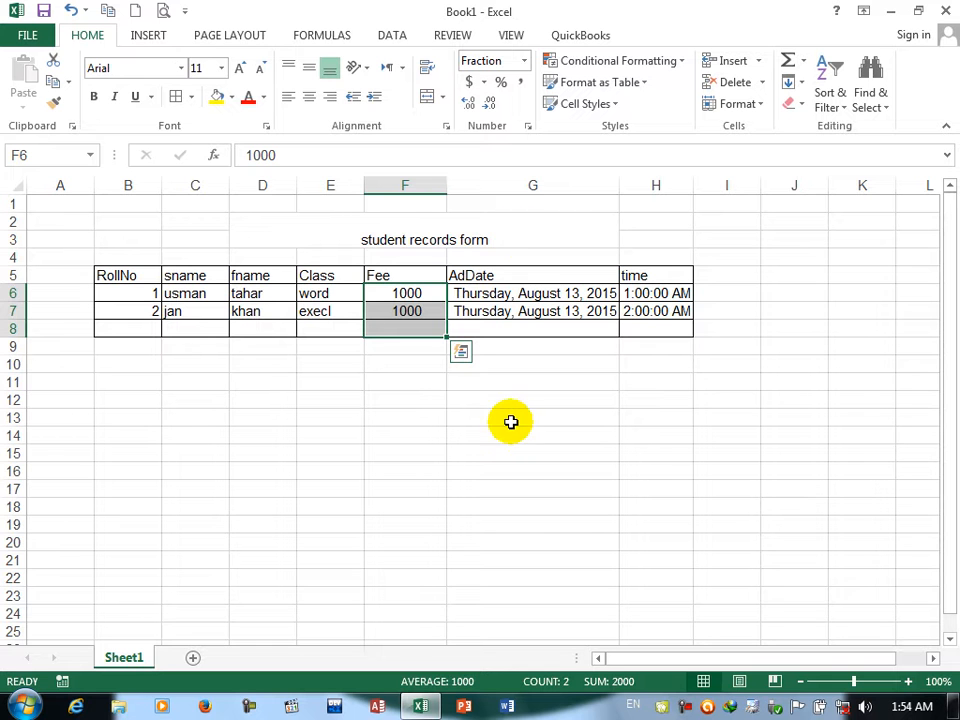
Step: Try the Scientific format on the Fee cells F6:F8, and switch them to the Number format
click(522, 61)
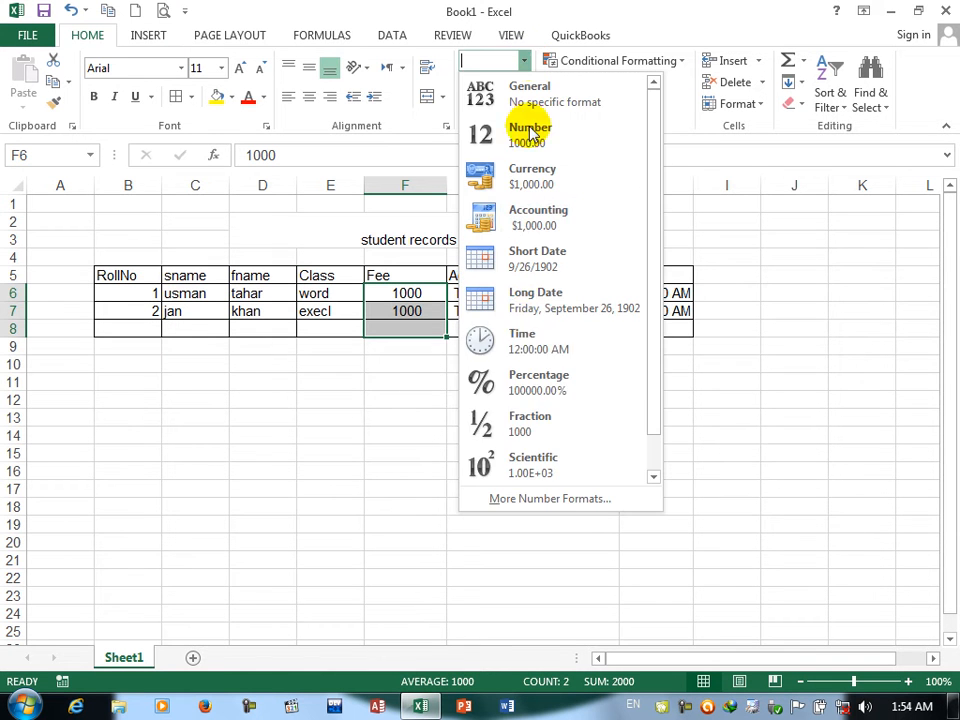
click(529, 467)
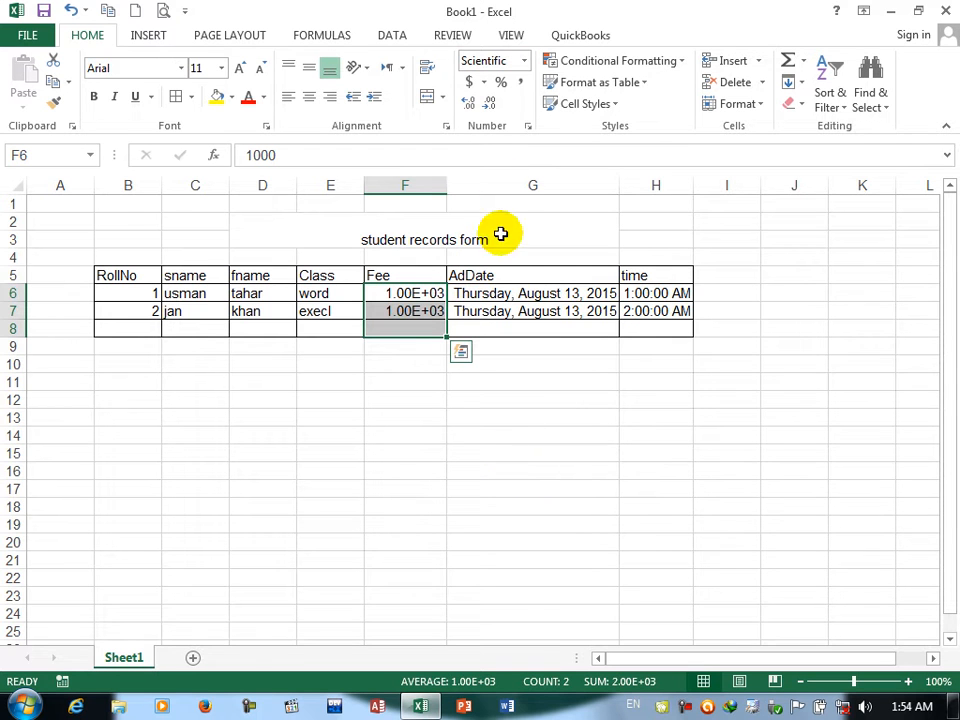
click(522, 61)
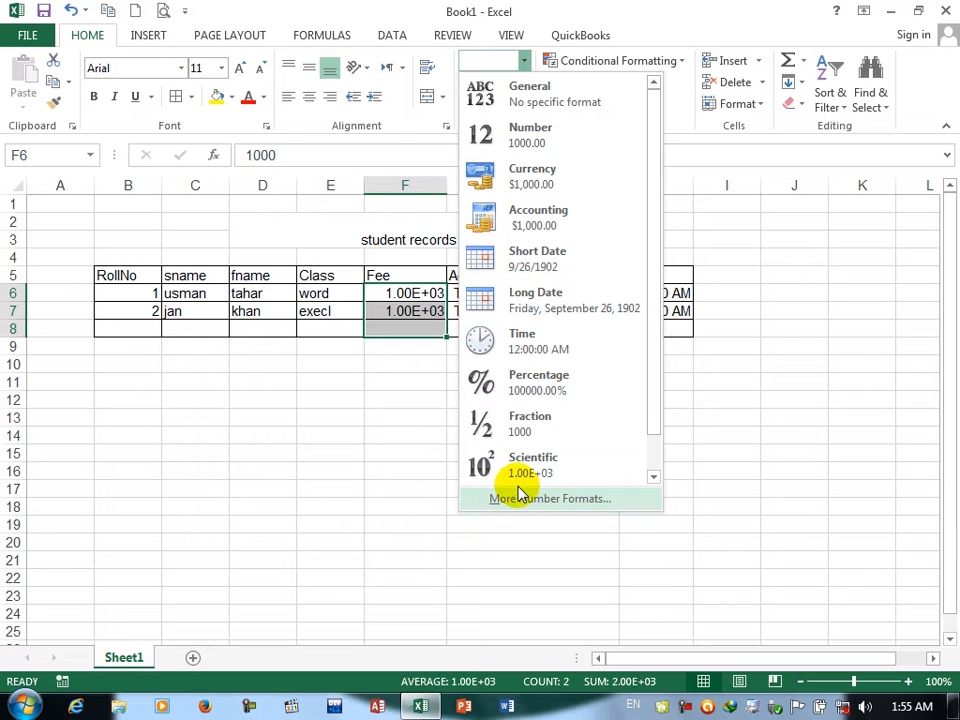
click(527, 143)
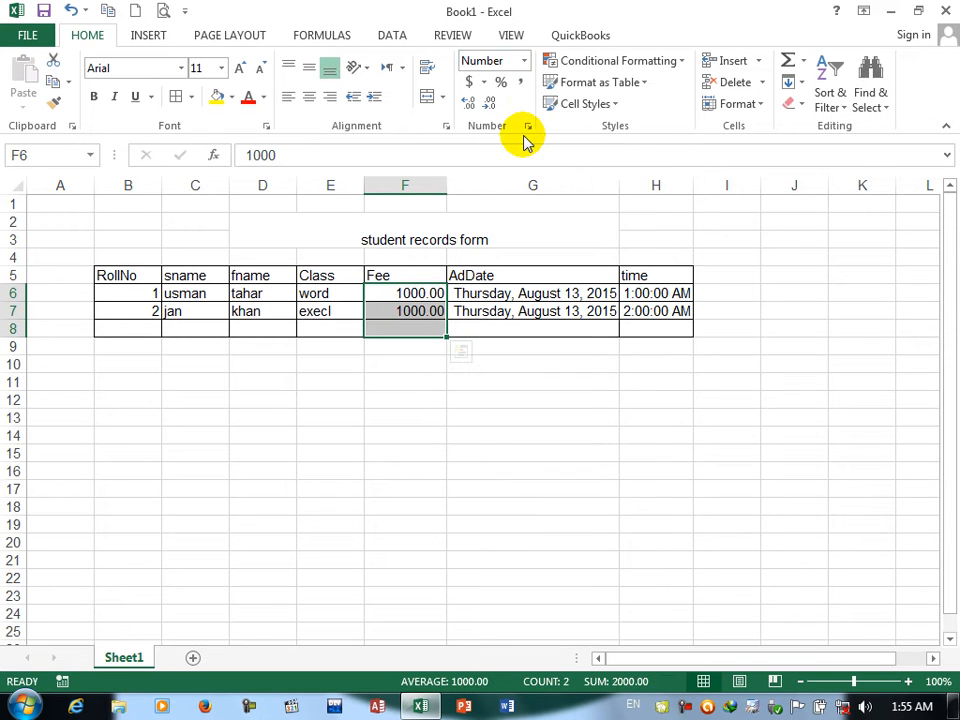
Step: Try the English (United States) dollar and English (United Kingdom) pound accounting formats on the Fee cells F6:F8
click(484, 84)
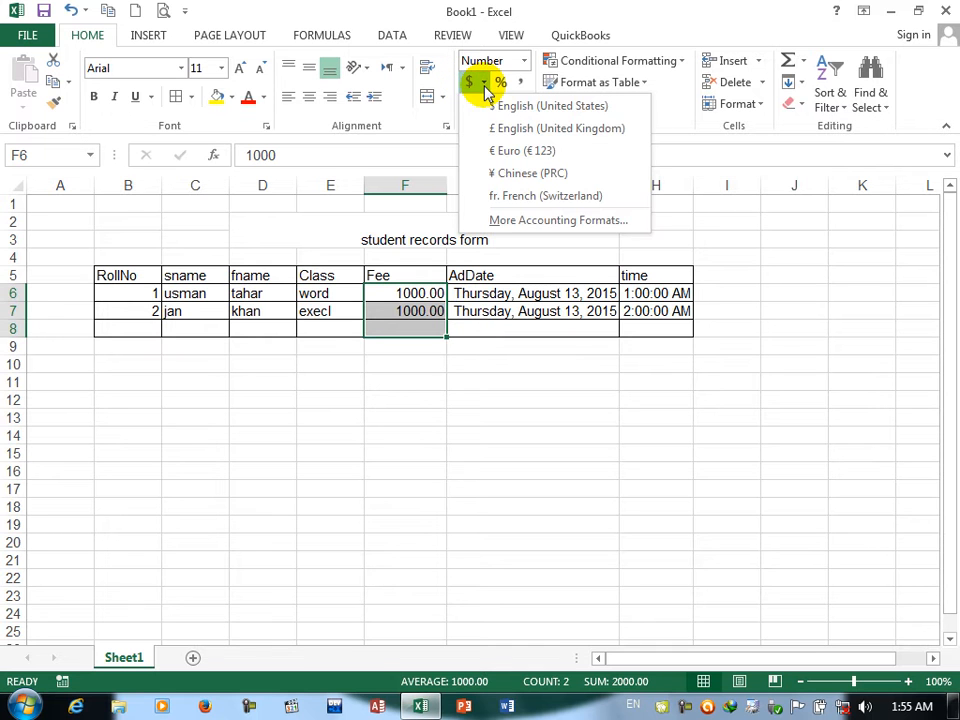
click(503, 115)
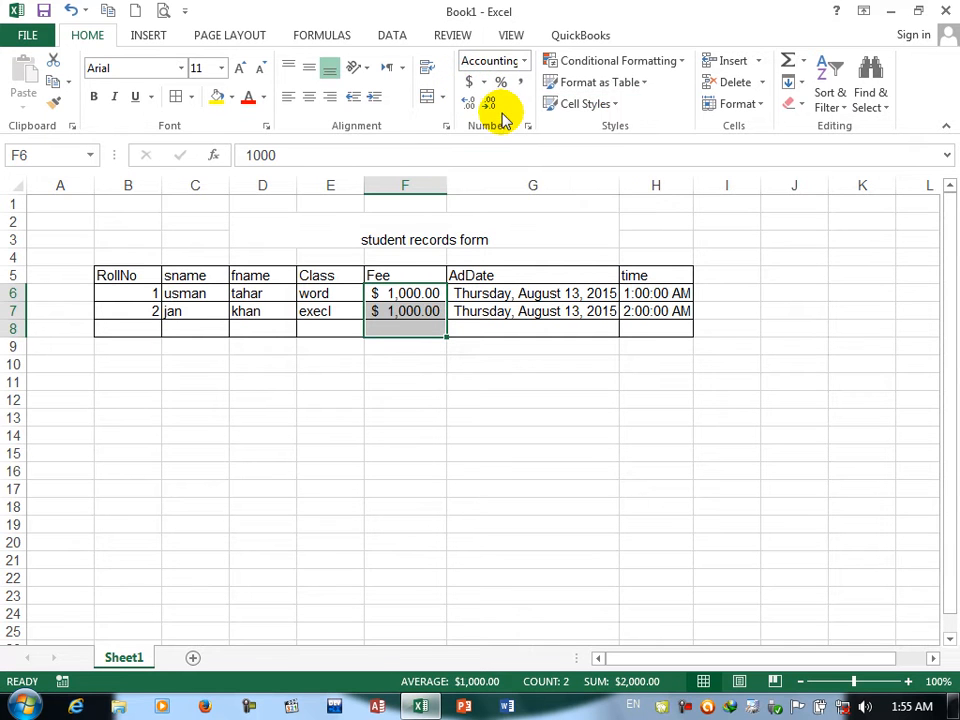
click(484, 82)
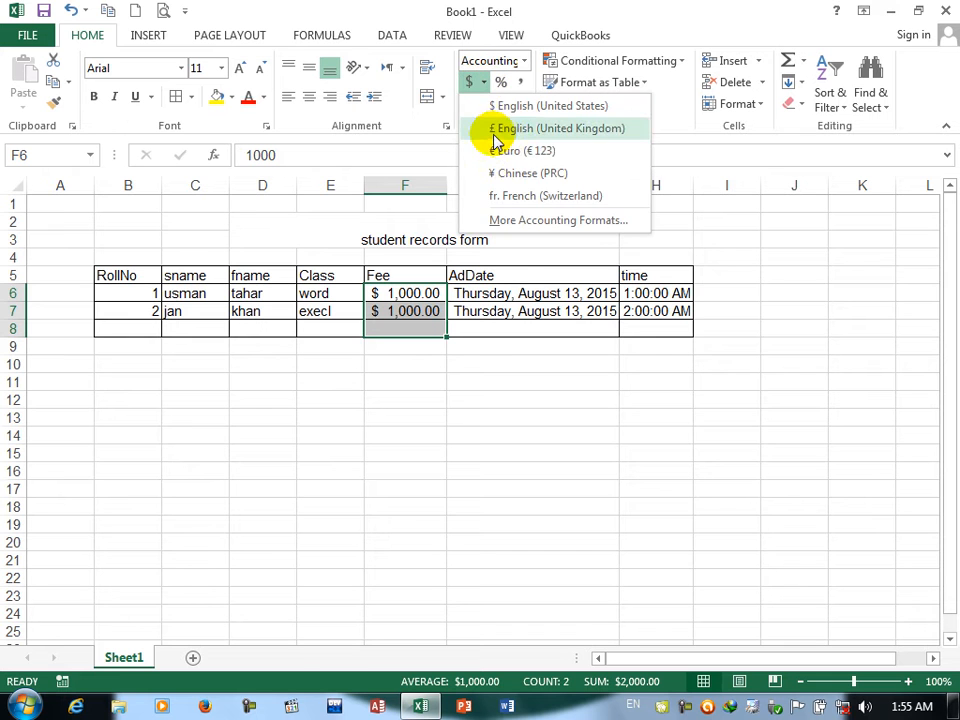
click(493, 131)
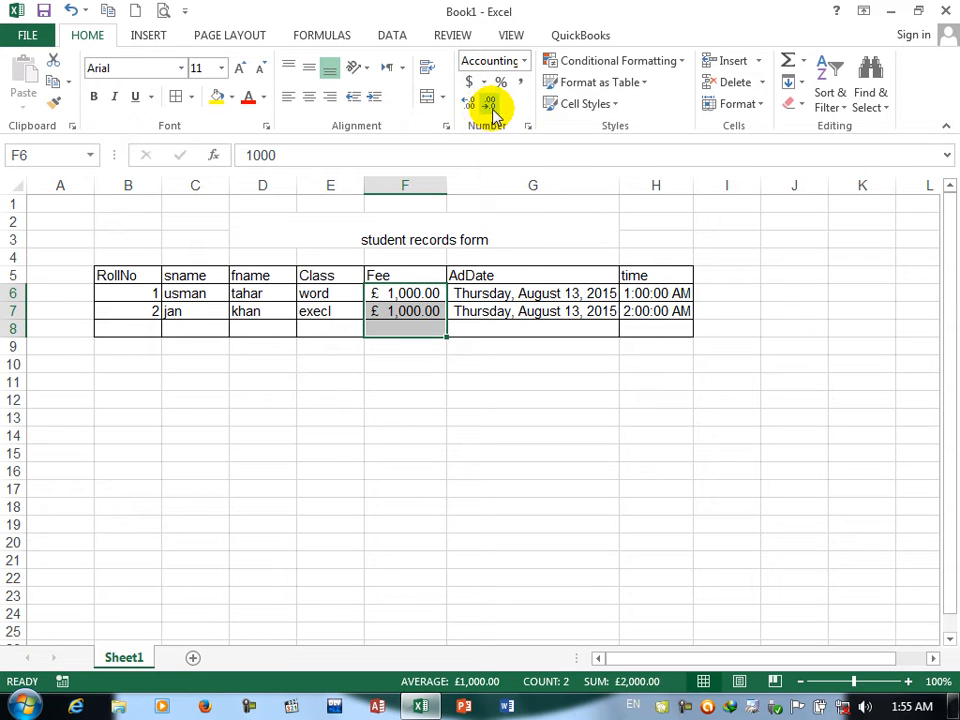
Step: Try the Euro, Chinese (PRC) and French (Switzerland) accounting formats in turn on the Fee cells F6:F8
click(484, 82)
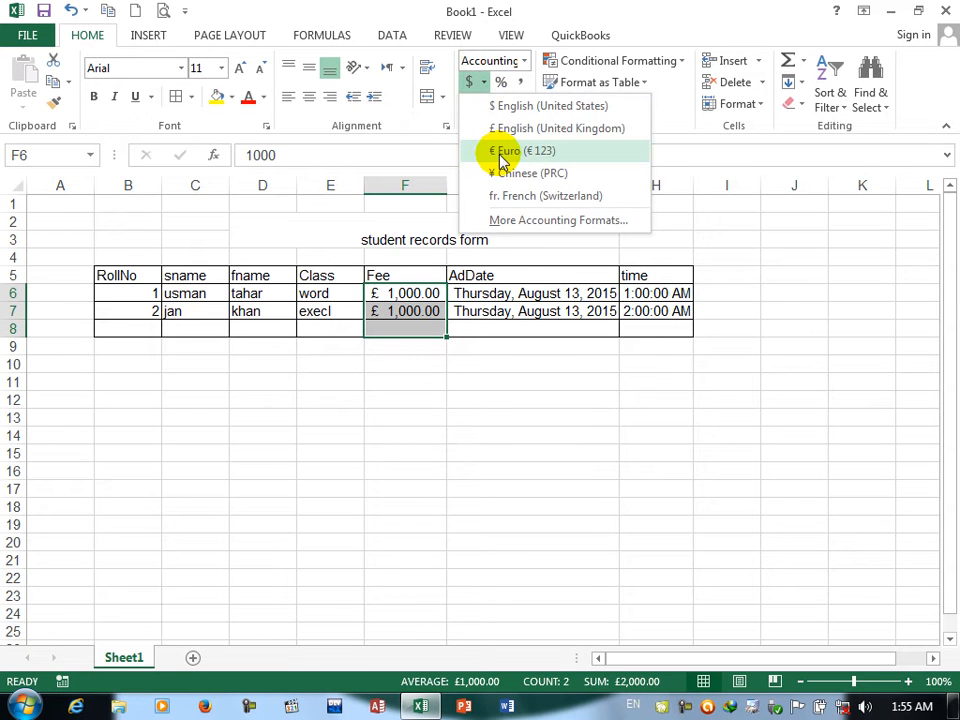
click(498, 153)
click(484, 82)
click(502, 175)
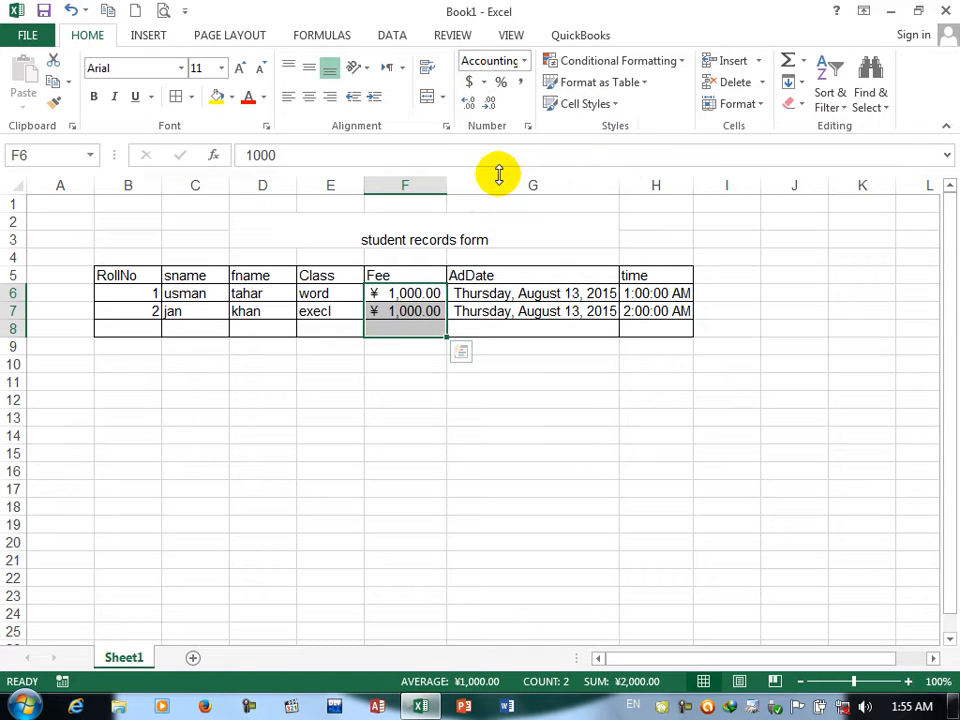
click(484, 82)
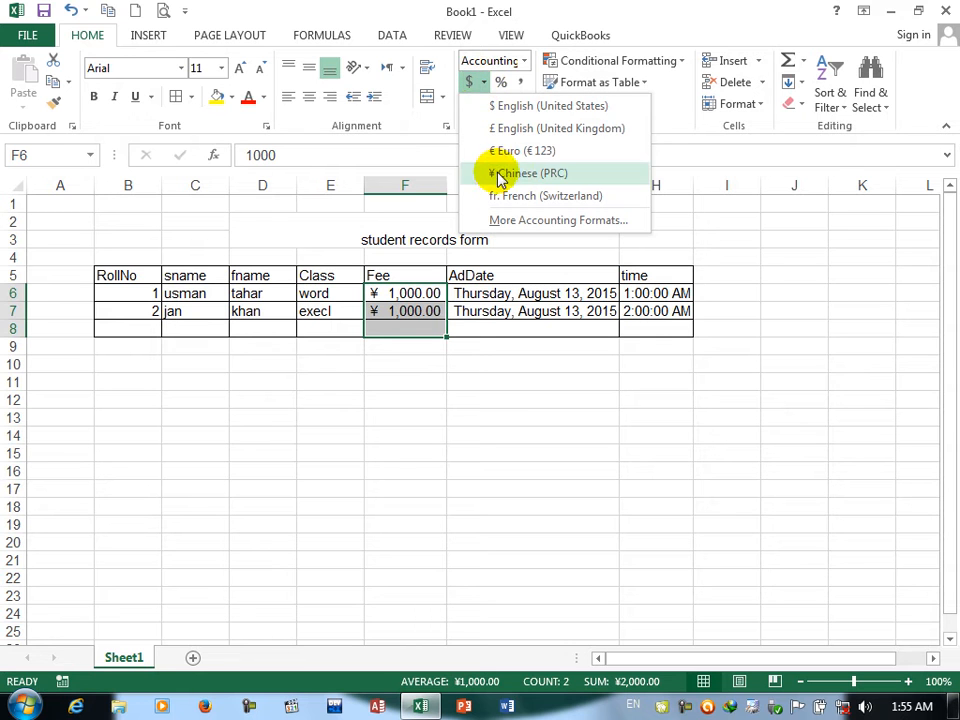
click(505, 197)
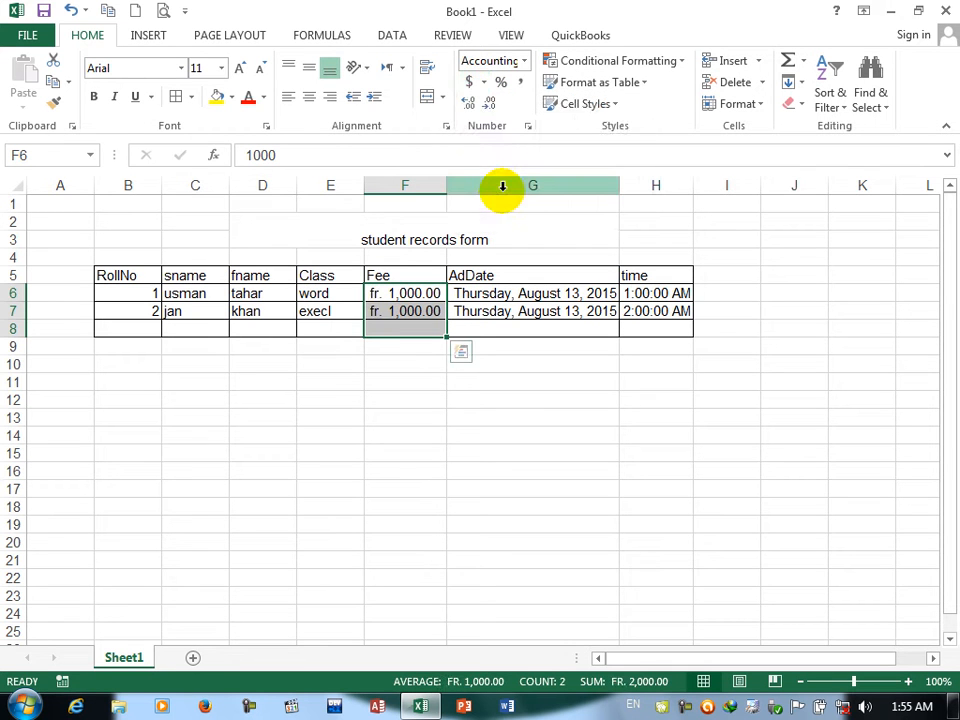
Step: Review the additional accounting formats and the full Format Cells number categories for the Fee cells without changing anything
click(484, 82)
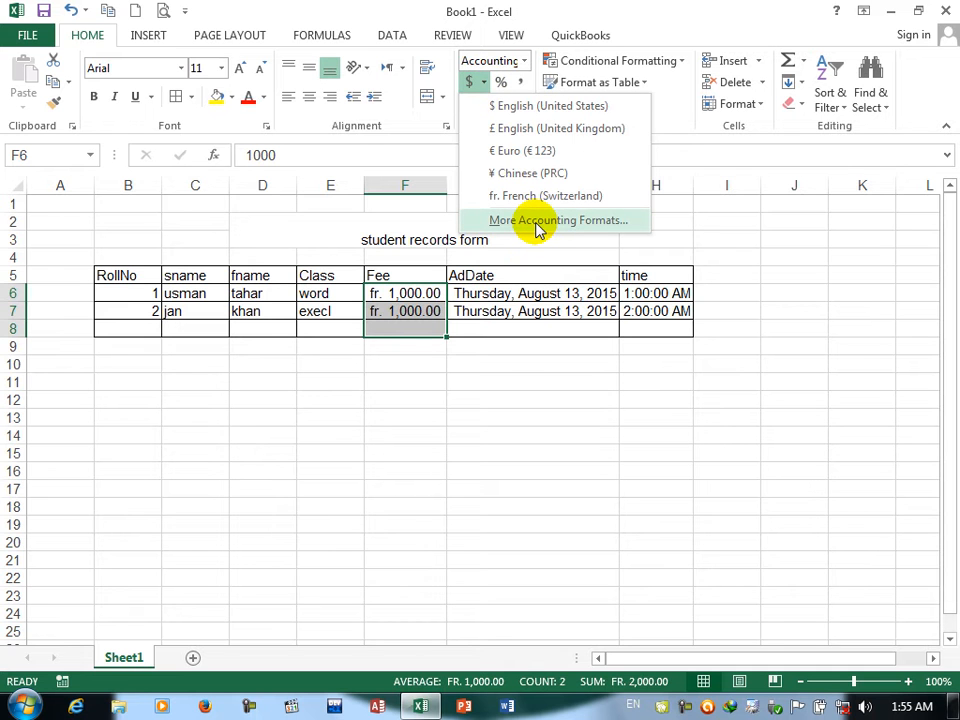
click(536, 222)
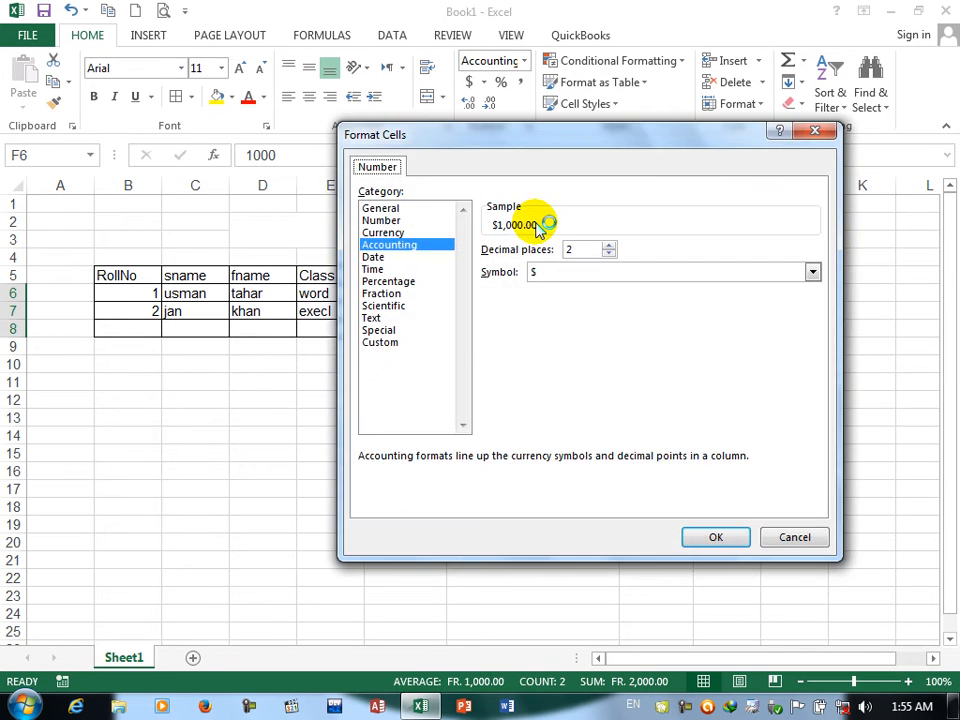
click(800, 537)
click(528, 126)
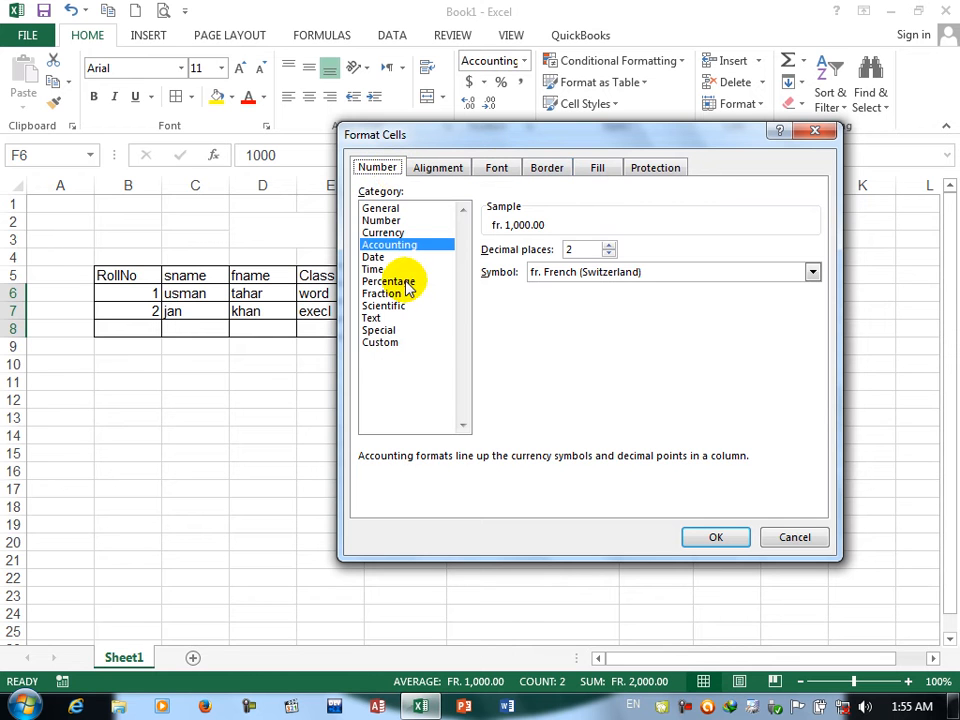
click(767, 537)
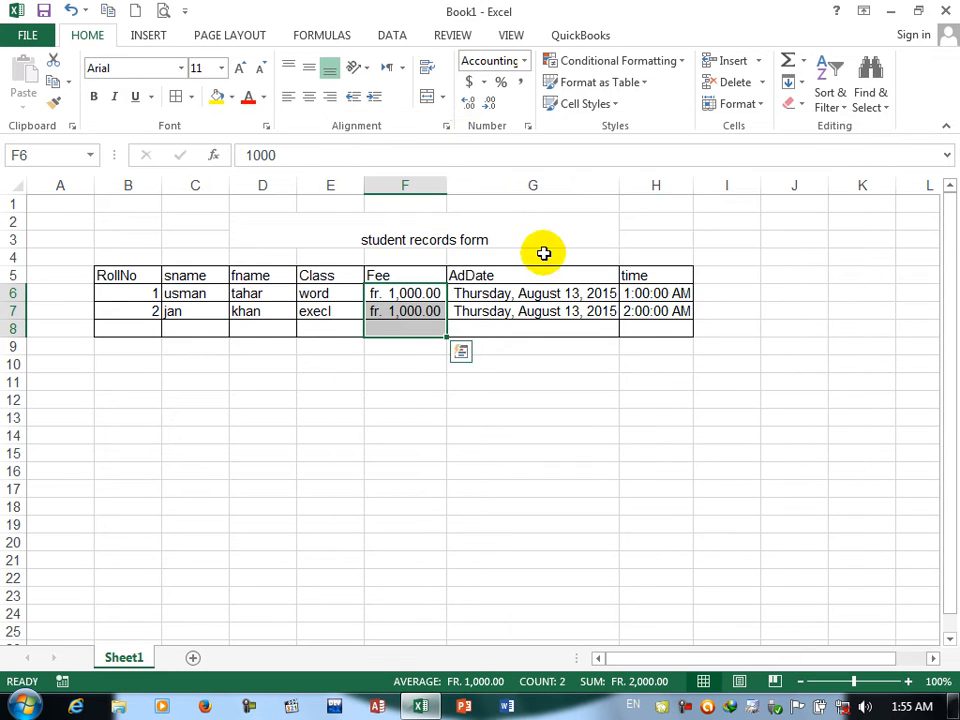
Step: Try Percent Style followed by Comma Style on the Fee cells F6:F8
click(501, 84)
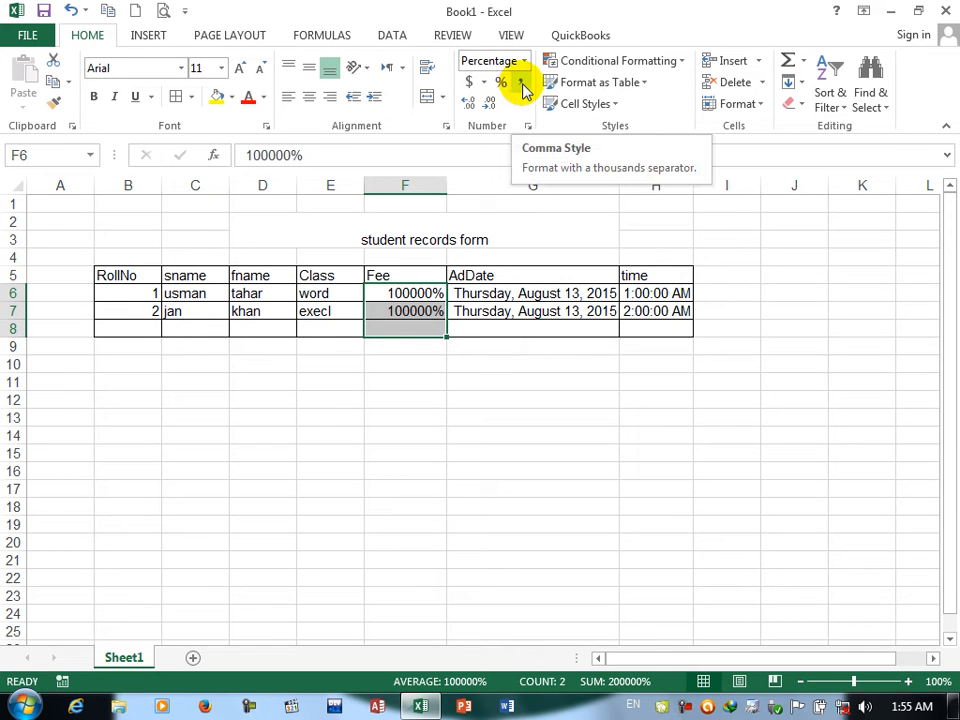
click(522, 85)
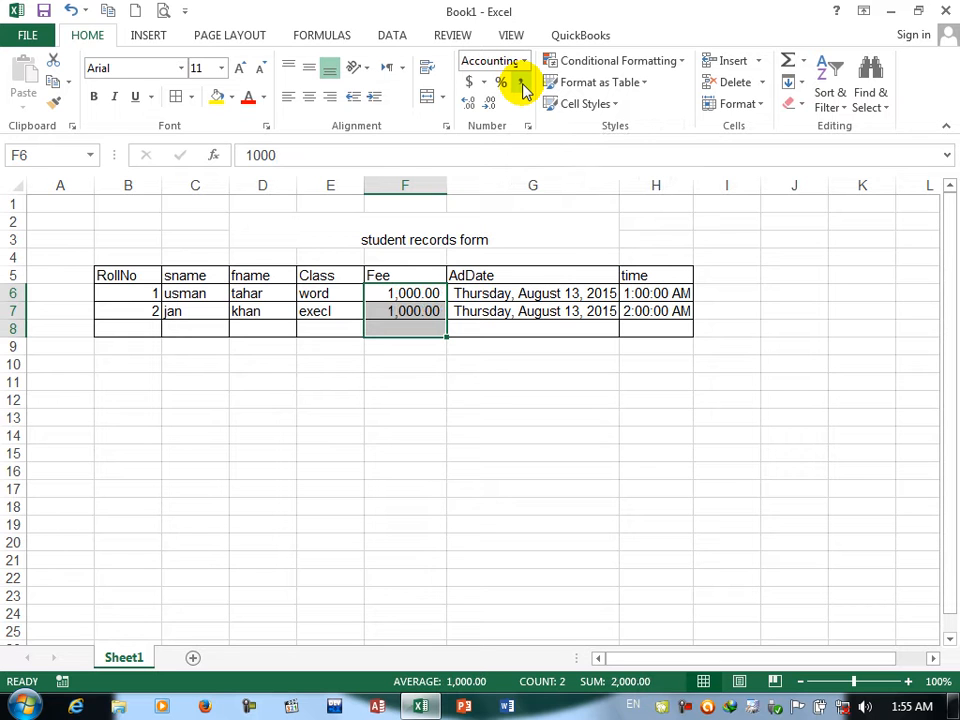
Step: Increase the decimals of the Fee cells F6:F8 to four places, and decrease them back to two
click(468, 104)
click(468, 104)
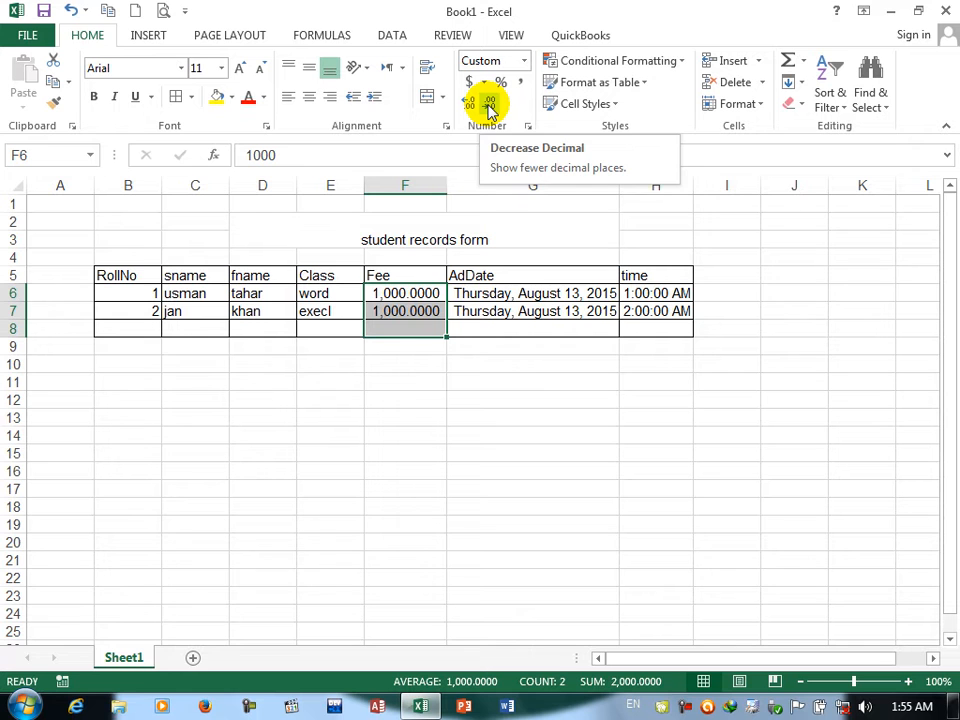
click(489, 104)
click(489, 104)
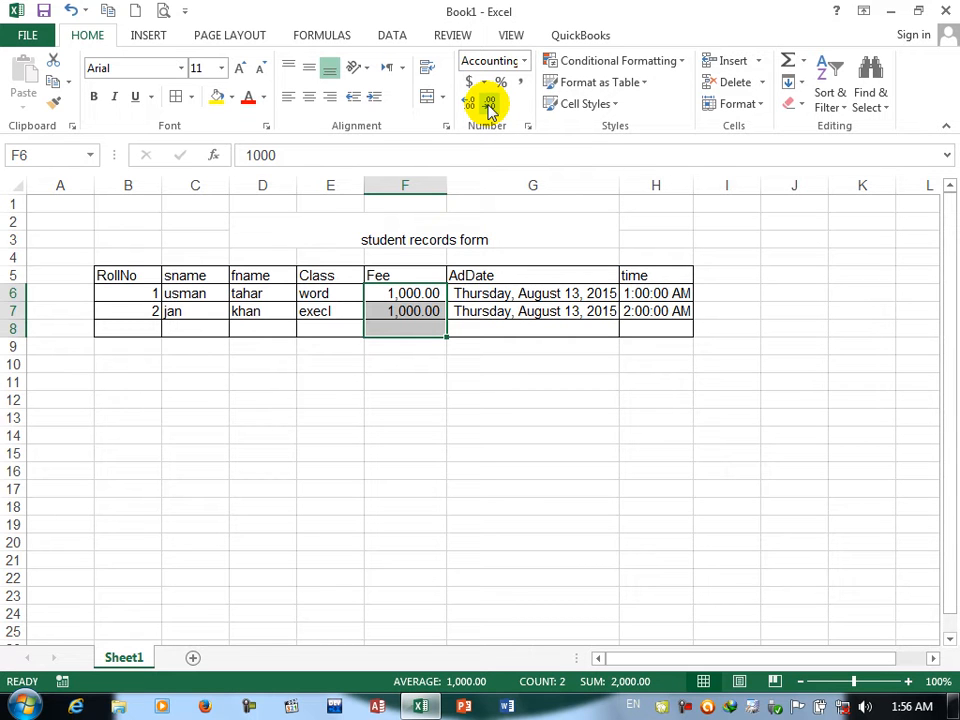
Step: Set the Fee cells F6:F8 to the General category in the Format Cells dialog
click(527, 131)
click(378, 208)
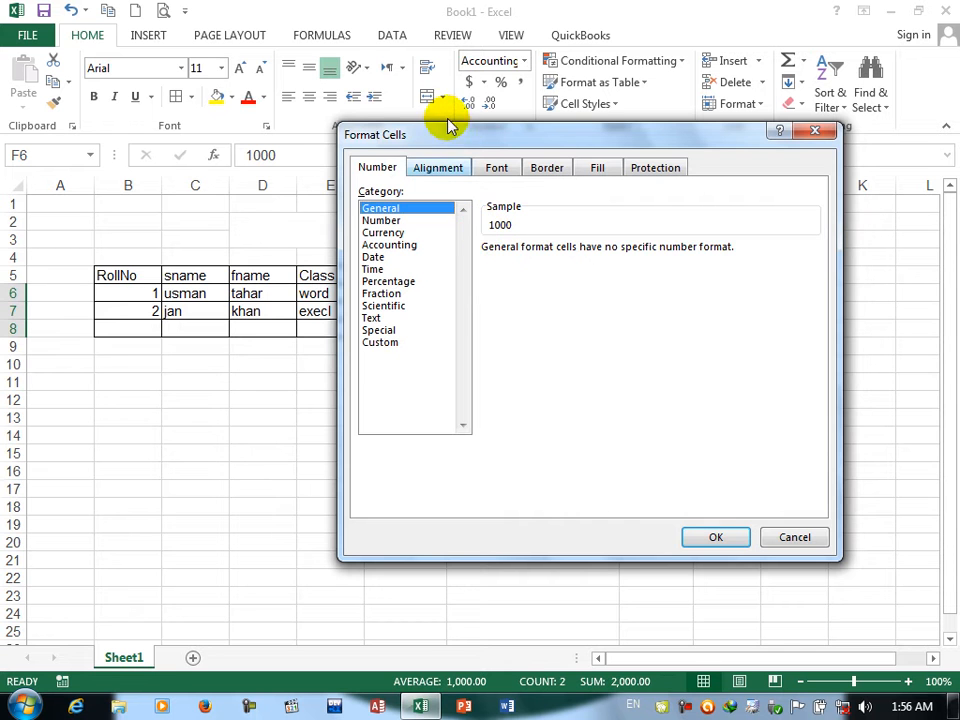
drag(441, 135, 610, 181)
click(884, 582)
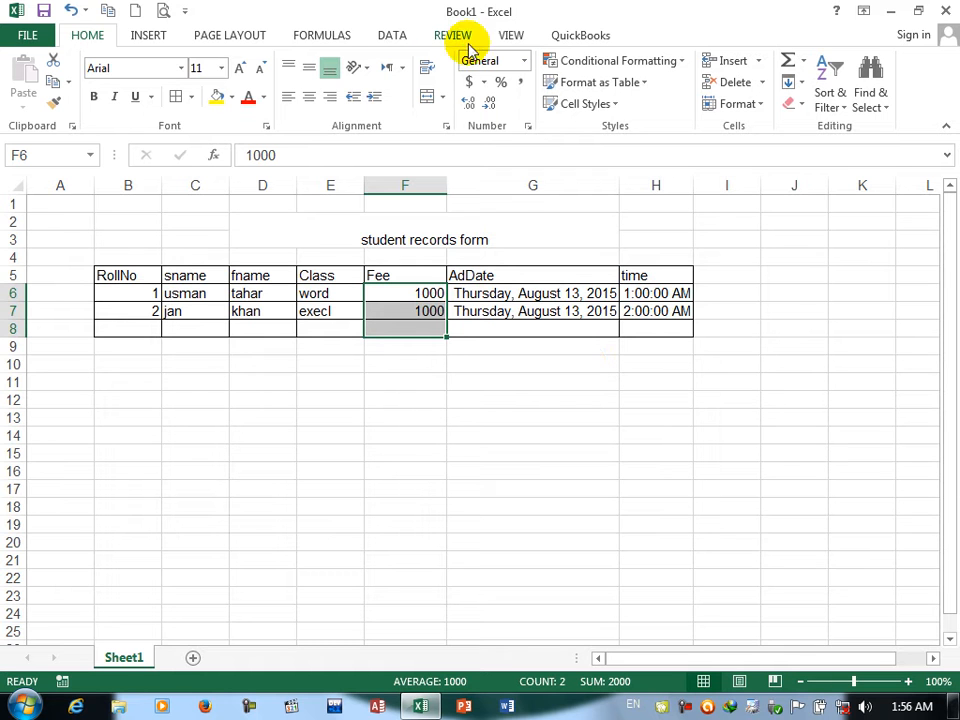
Step: Compare the Number, General and Custom categories for the Fee cells F6:F8, and apply the custom format #,##0.00
click(527, 126)
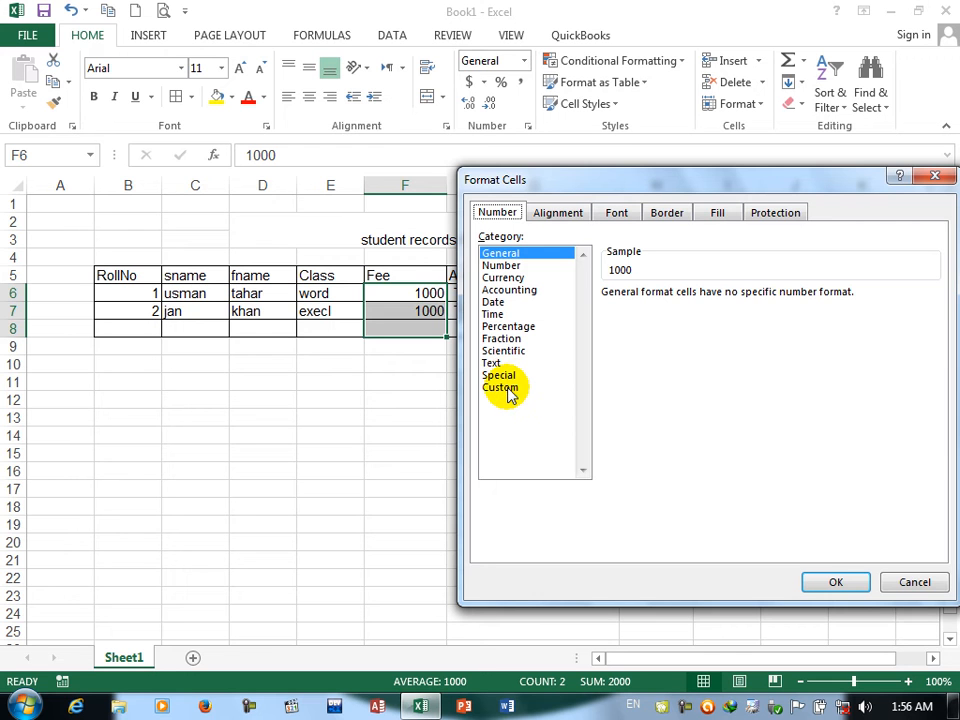
click(494, 266)
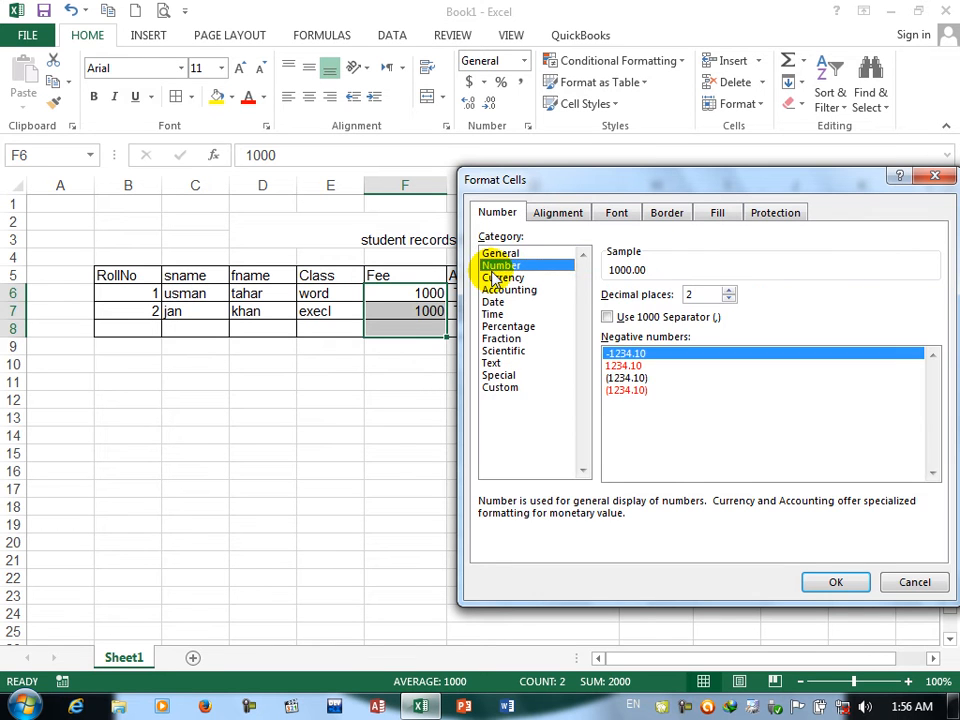
click(500, 389)
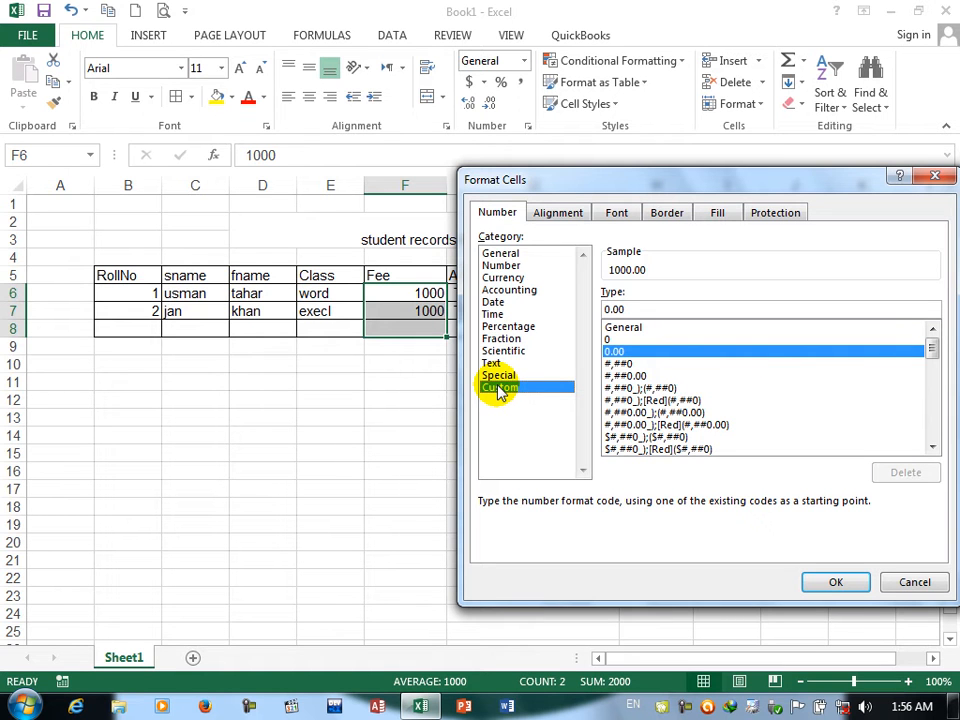
click(503, 256)
click(503, 387)
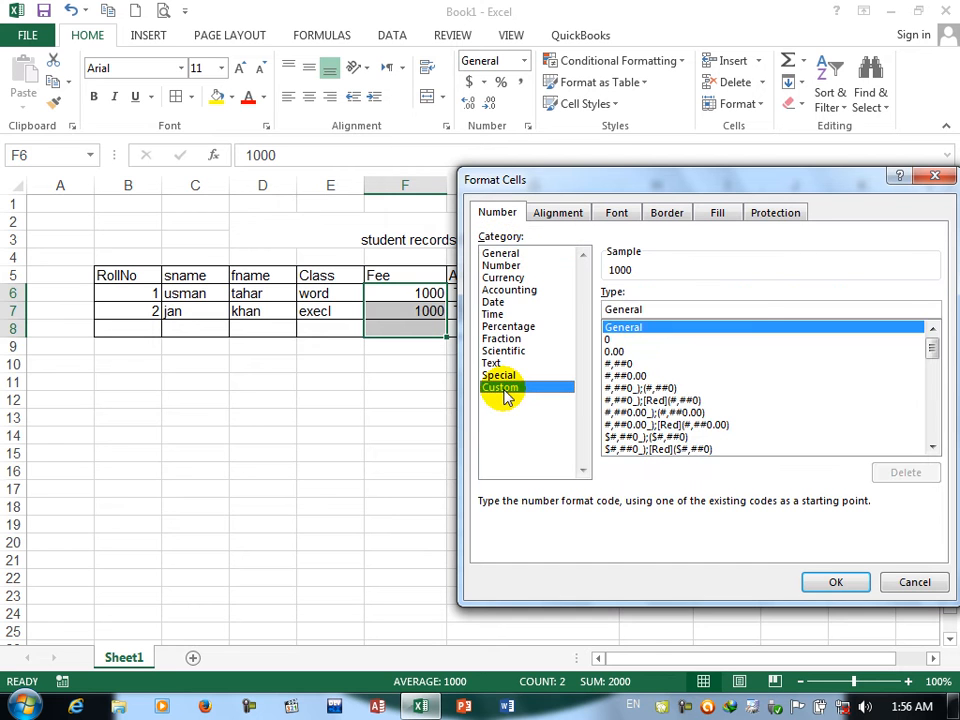
click(625, 364)
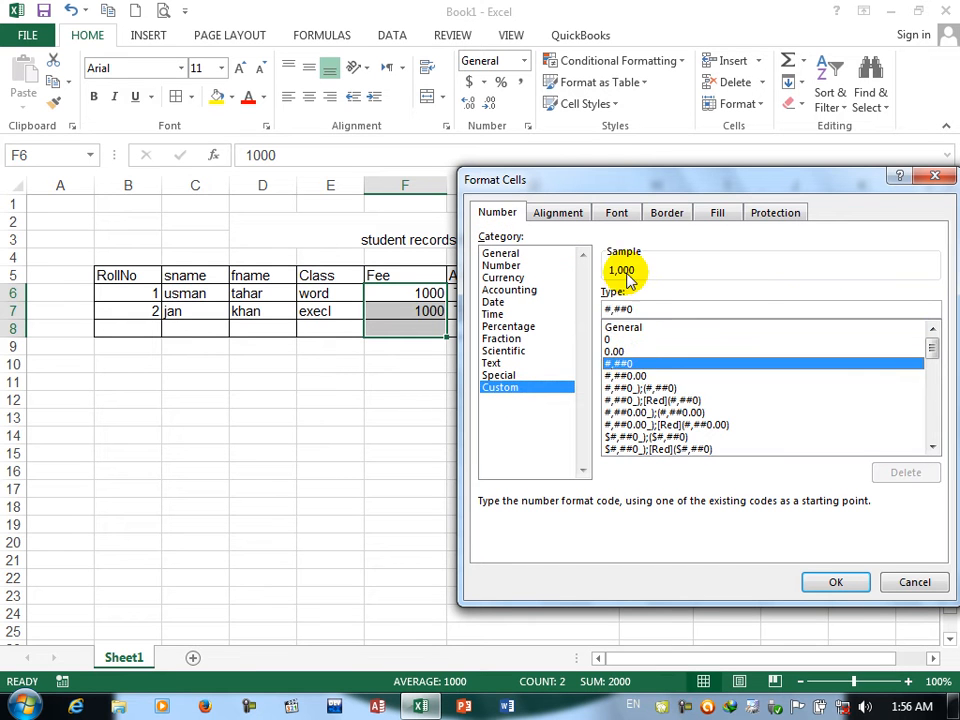
click(624, 376)
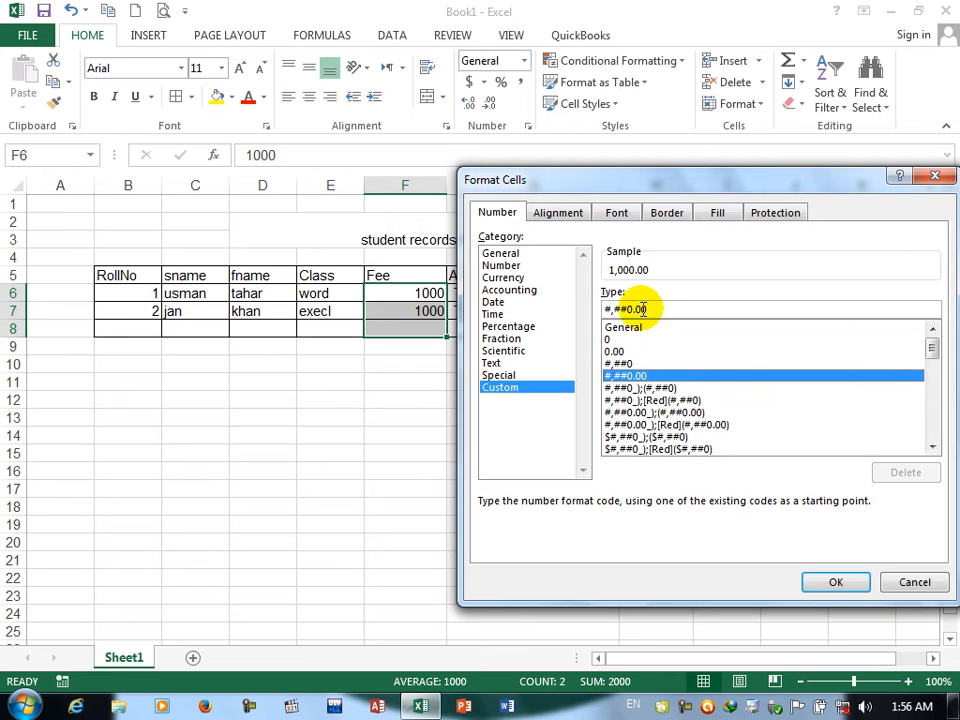
drag(643, 310, 570, 316)
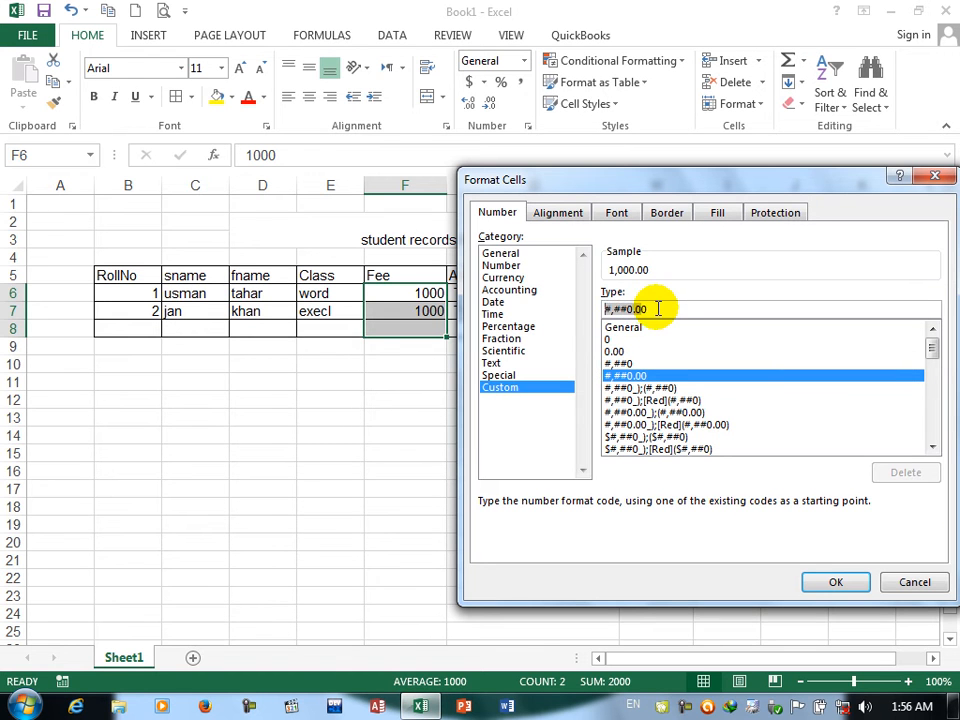
click(822, 583)
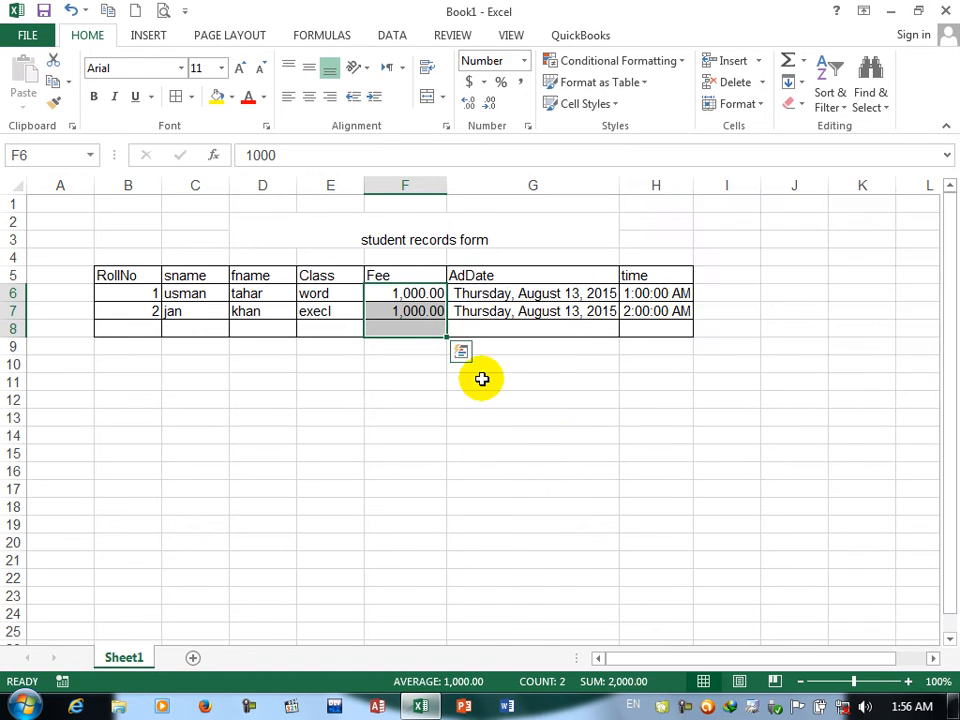
Step: Reset the Fee cells F6:F8 to the General number format
click(527, 126)
click(508, 254)
click(500, 266)
click(502, 254)
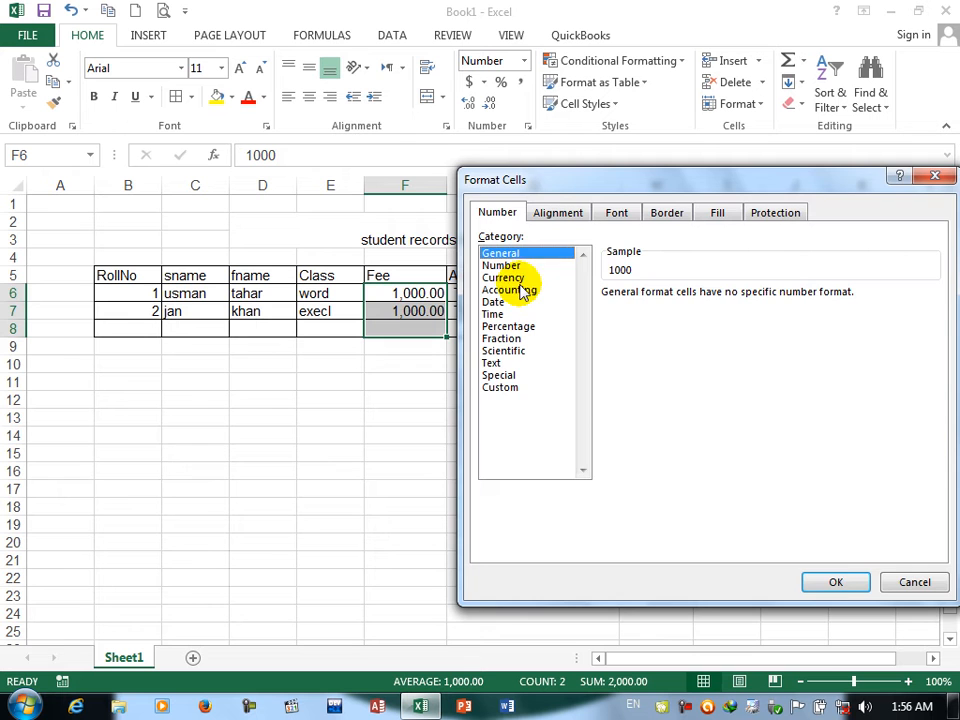
click(836, 581)
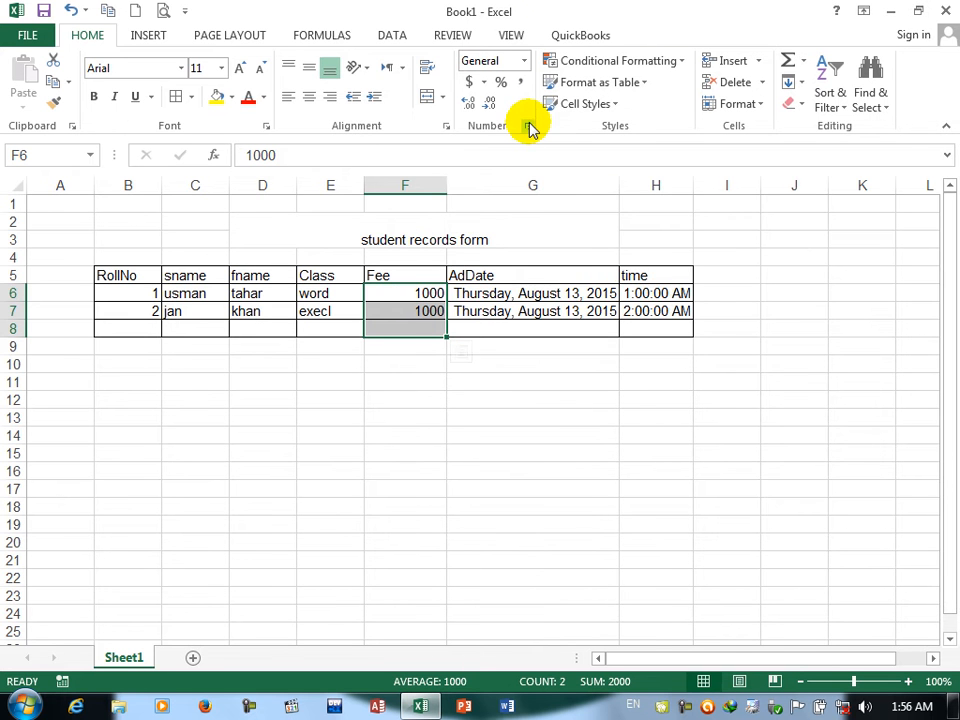
Step: Format the Fee cells F6:F8 as Number with three decimal places, a 1000 separator and black parenthesised negatives
click(528, 127)
click(501, 265)
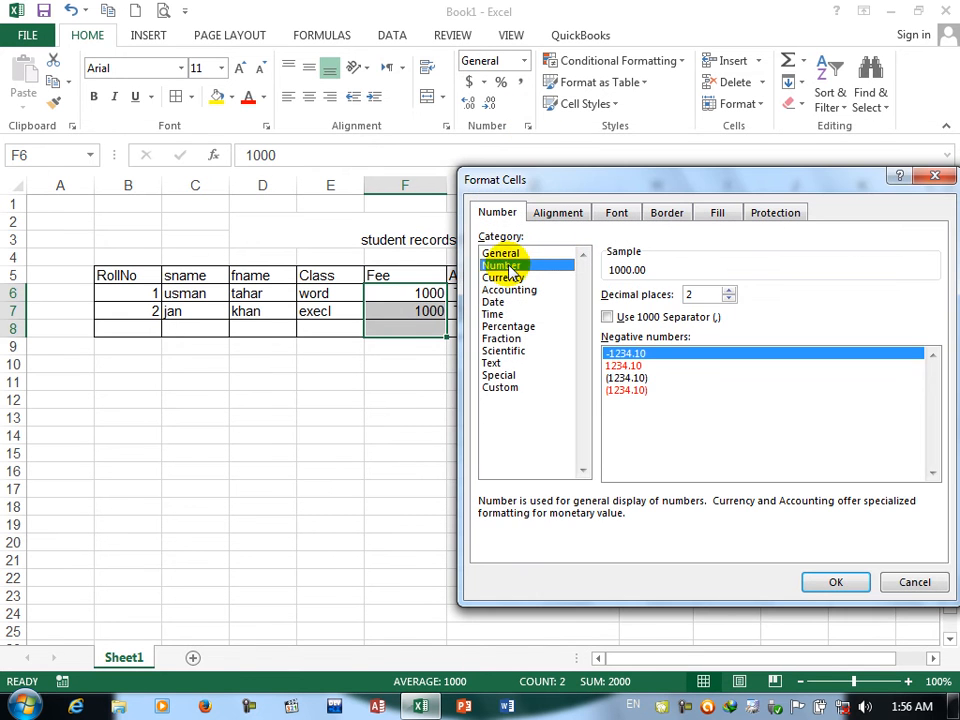
click(730, 290)
click(730, 290)
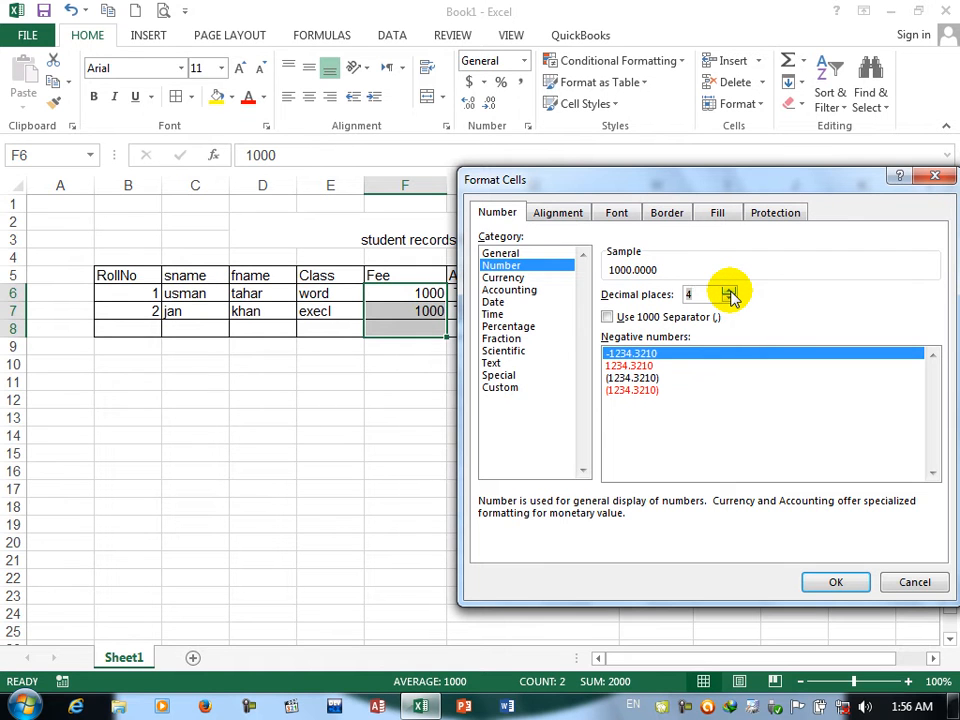
click(622, 318)
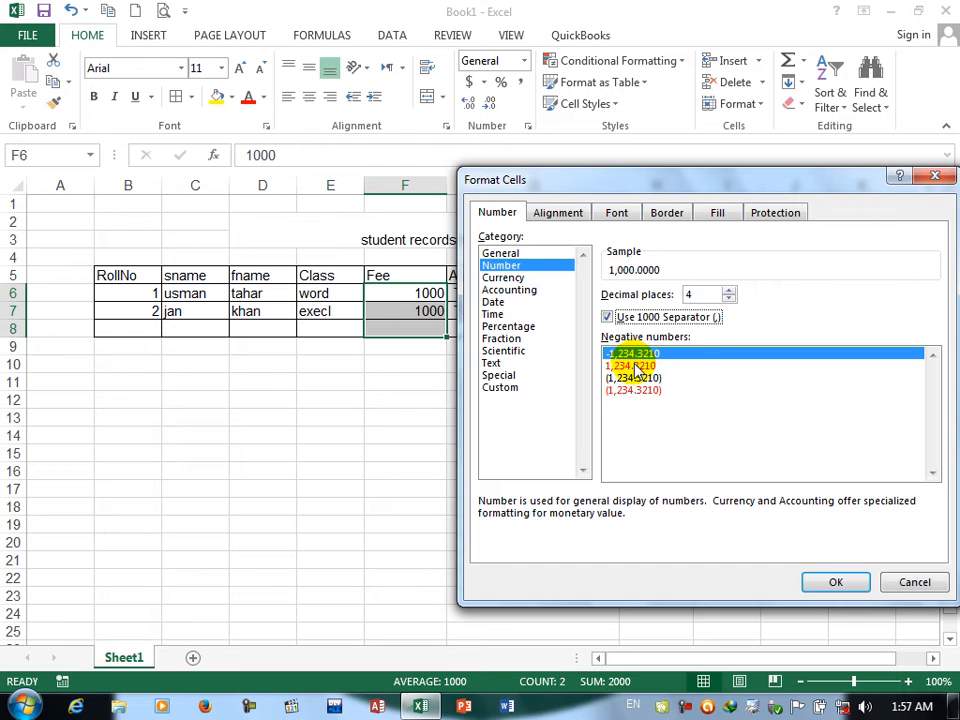
click(636, 367)
click(636, 379)
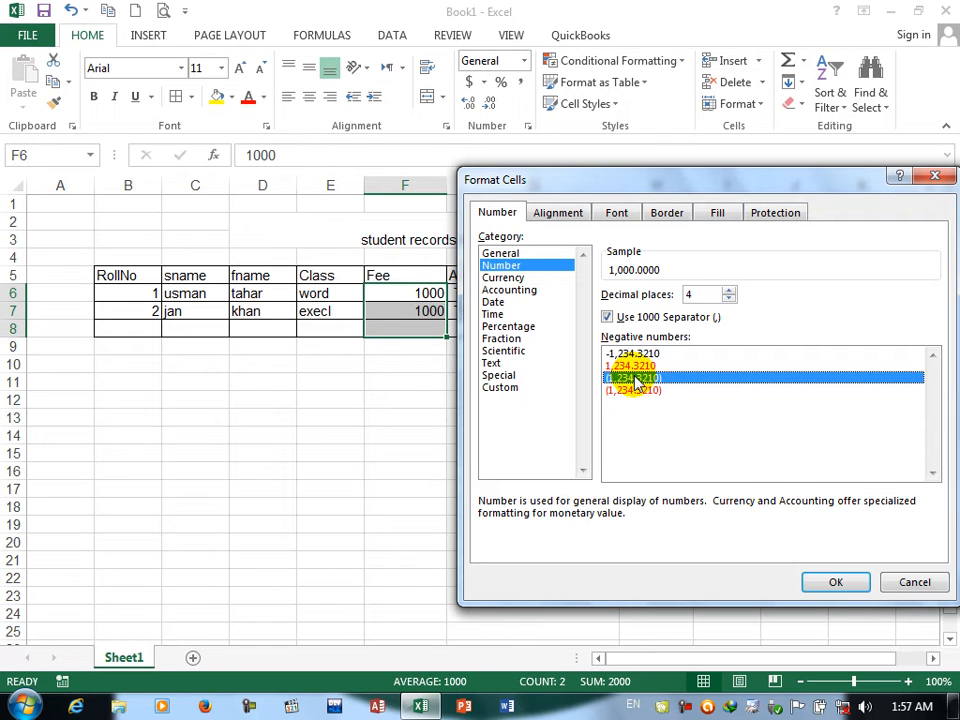
click(729, 298)
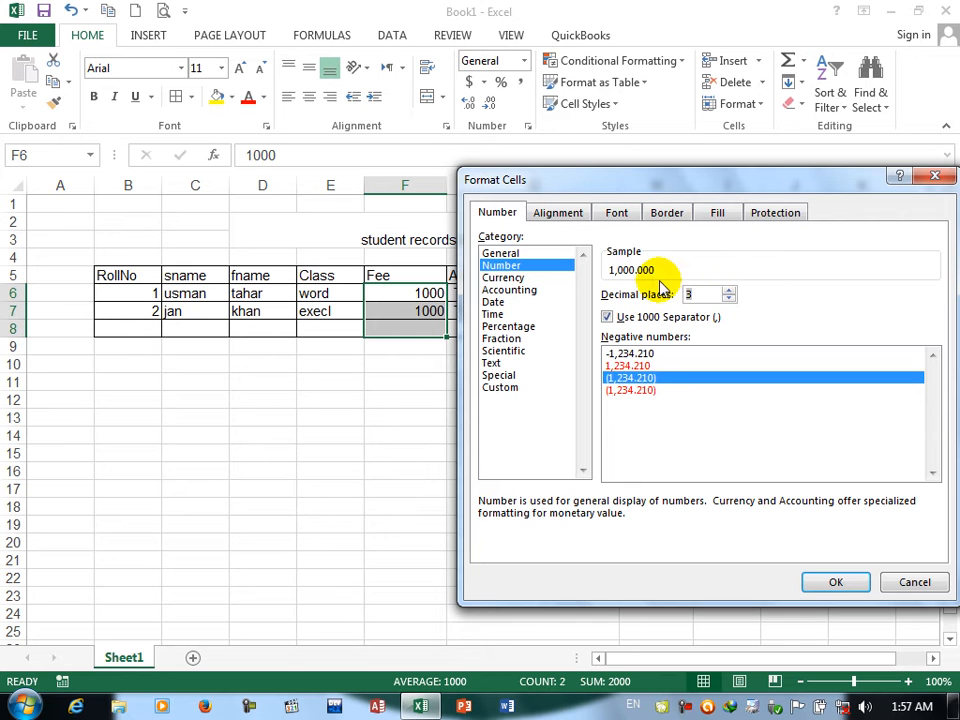
click(843, 581)
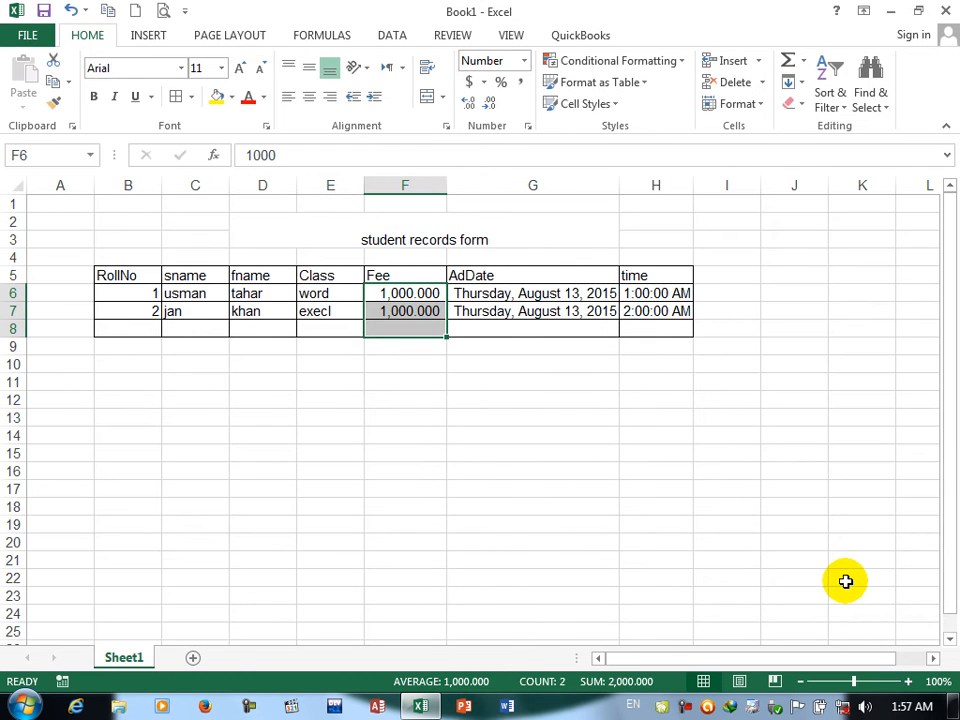
Step: Apply the custom number format "Af"#,###.00 to the Fee cells F6:F8
click(527, 127)
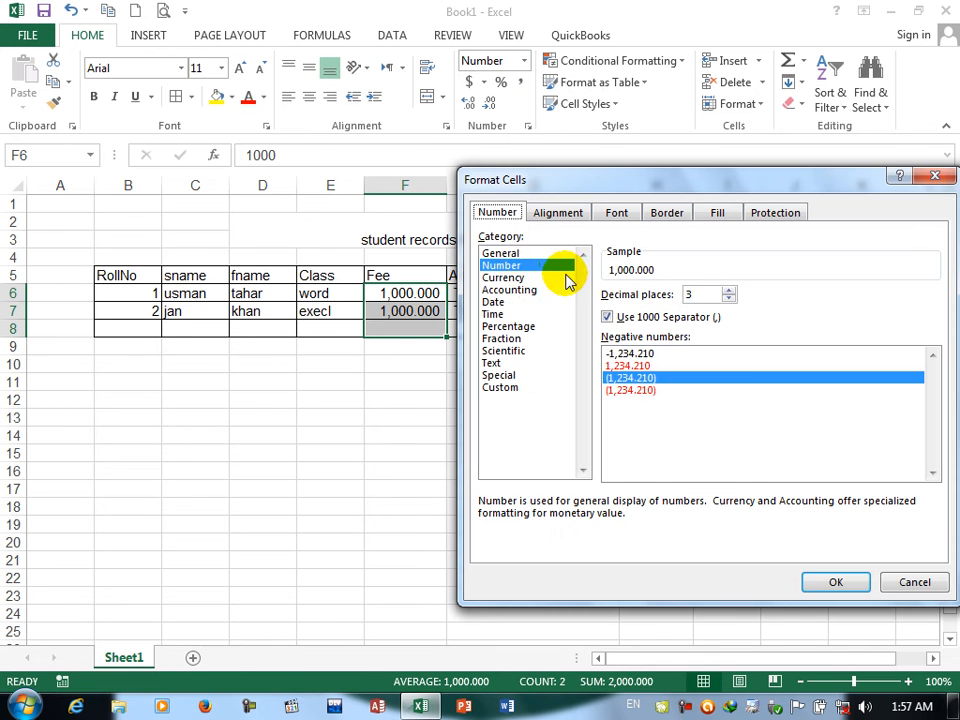
click(503, 388)
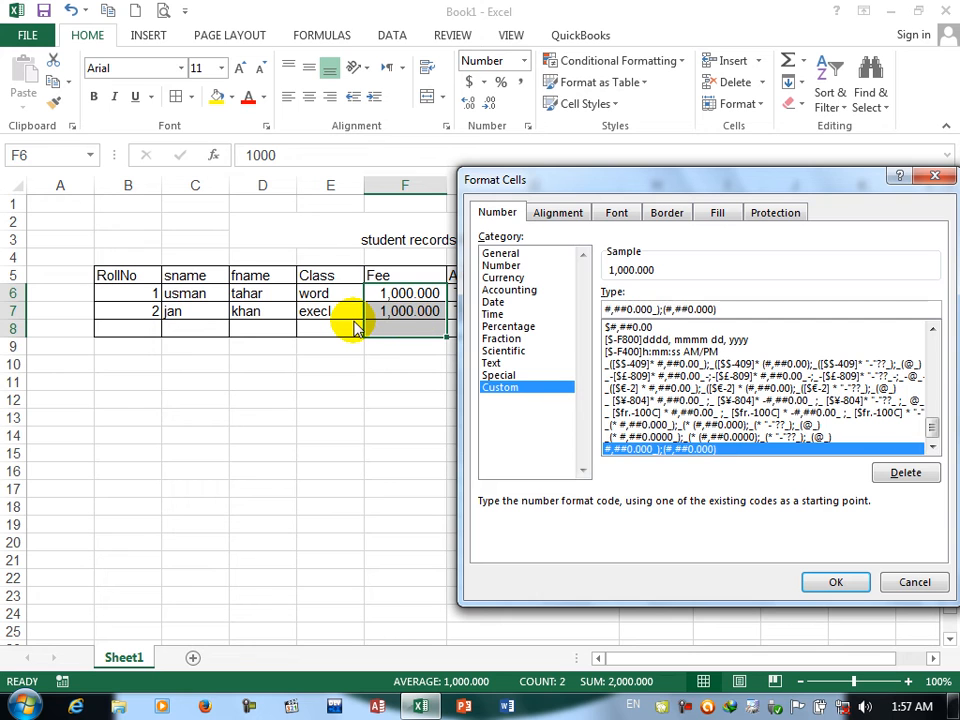
key(BackSpace)
key(BackSpace)
key(BackSpace)
key(BackSpace)
key(BackSpace)
key(BackSpace)
key(BackSpace)
key(BackSpace)
key(BackSpace)
key(BackSpace)
key(BackSpace)
key(BackSpace)
key(BackSpace)
key(BackSpace)
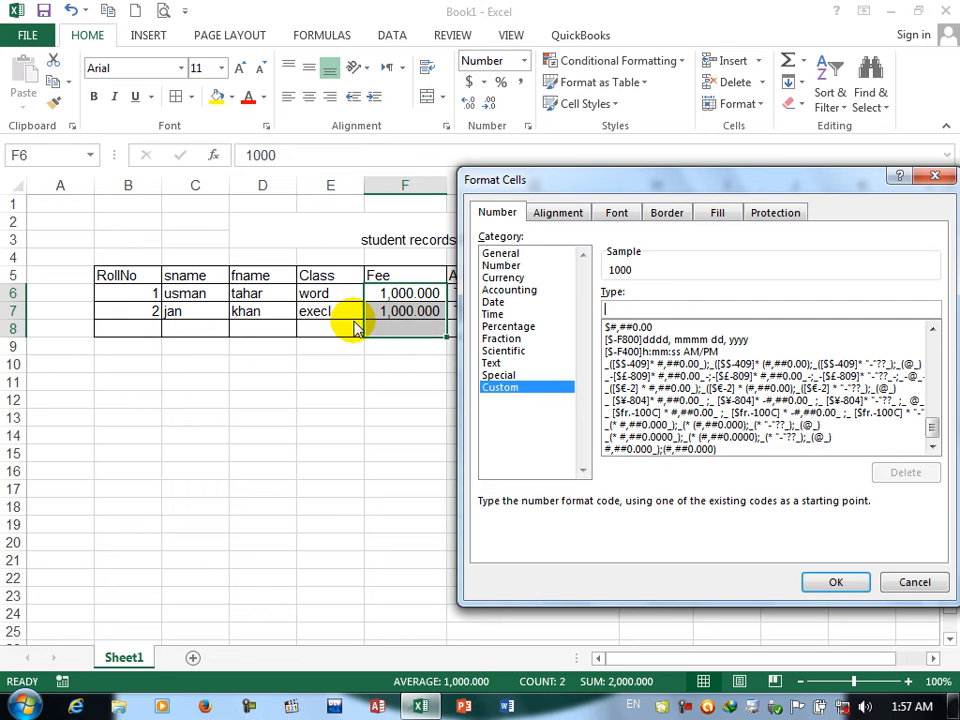
text("Af"#,###.00)
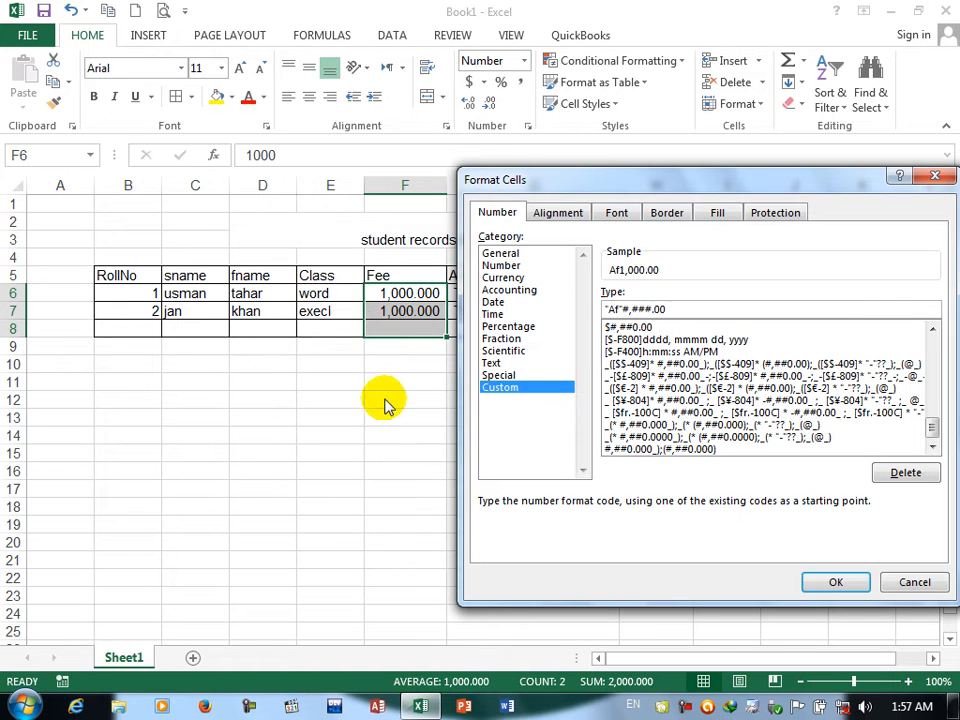
click(818, 580)
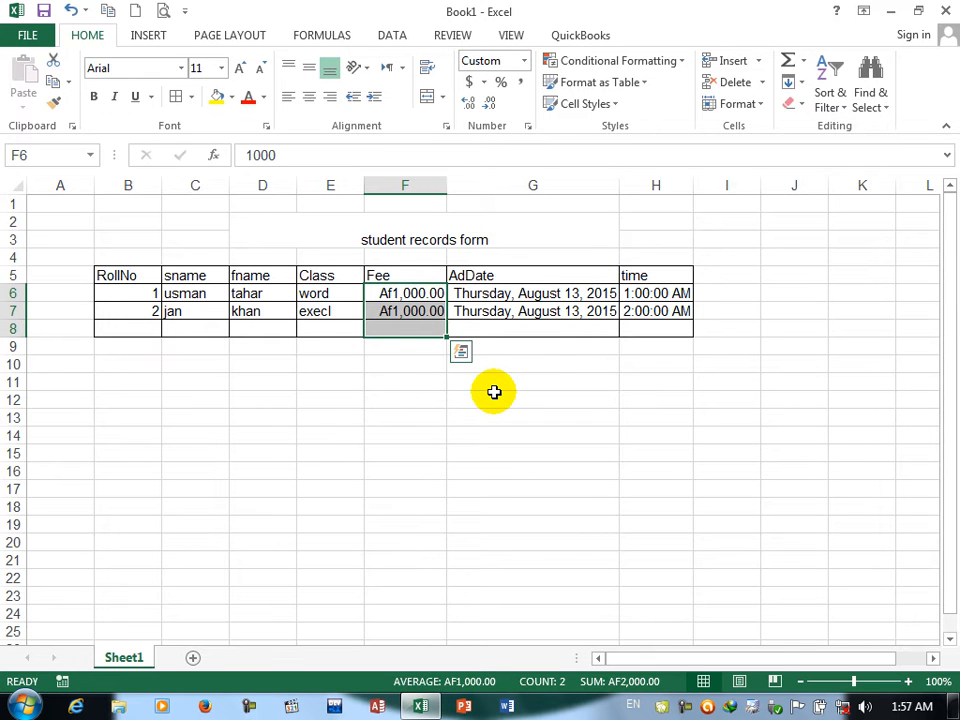
Step: Replace the Fee cells' custom number format with "RS"#,###.00 and deselect them
click(527, 127)
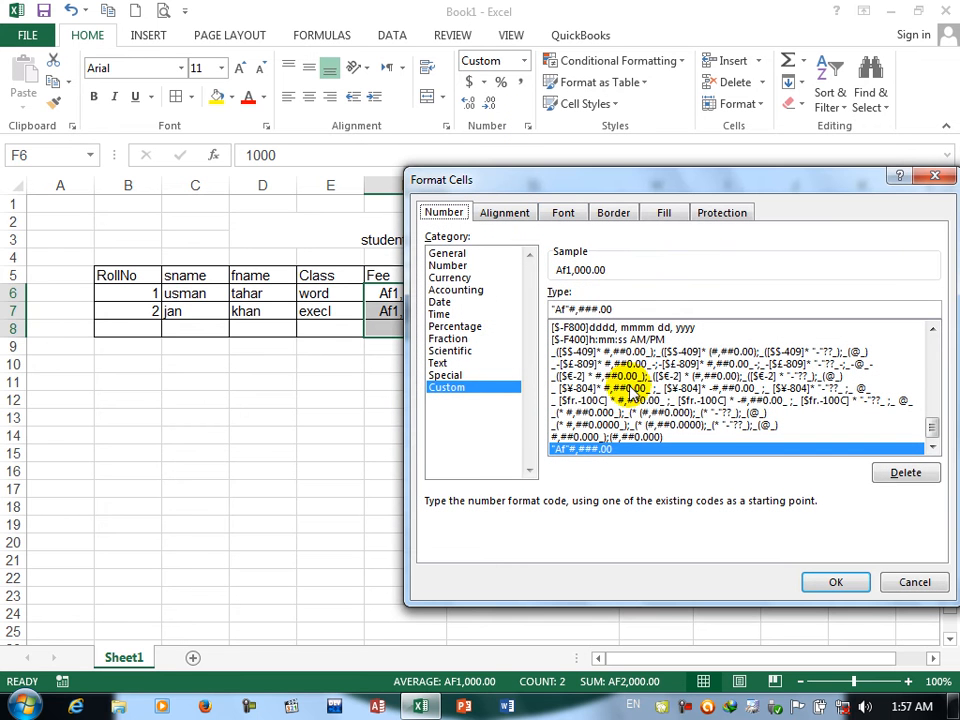
drag(627, 306, 394, 314)
key(BackSpace)
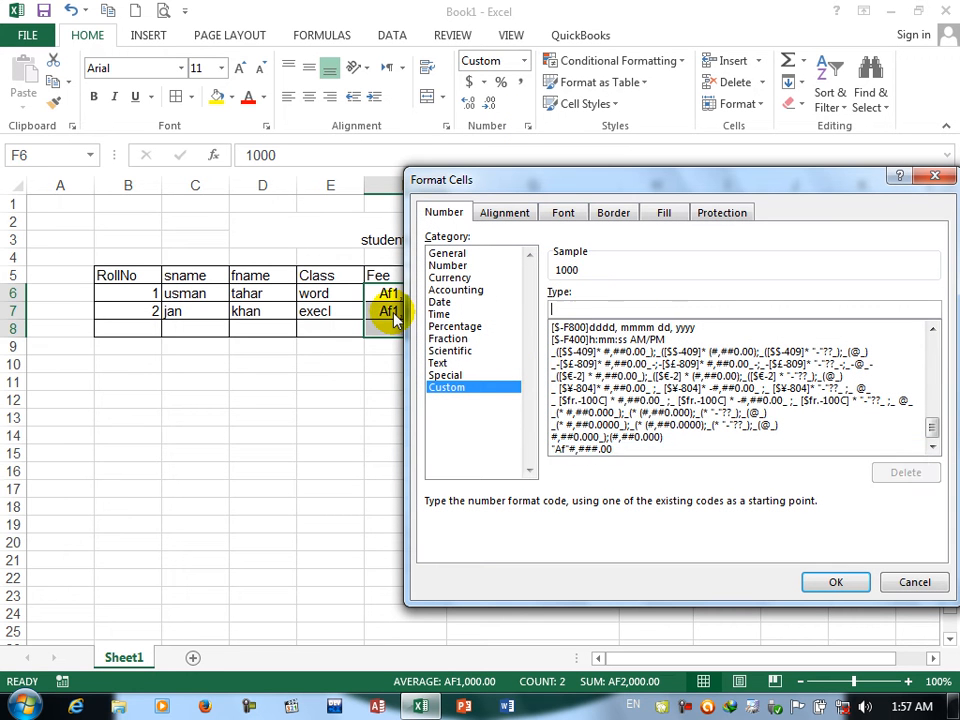
key(Return)
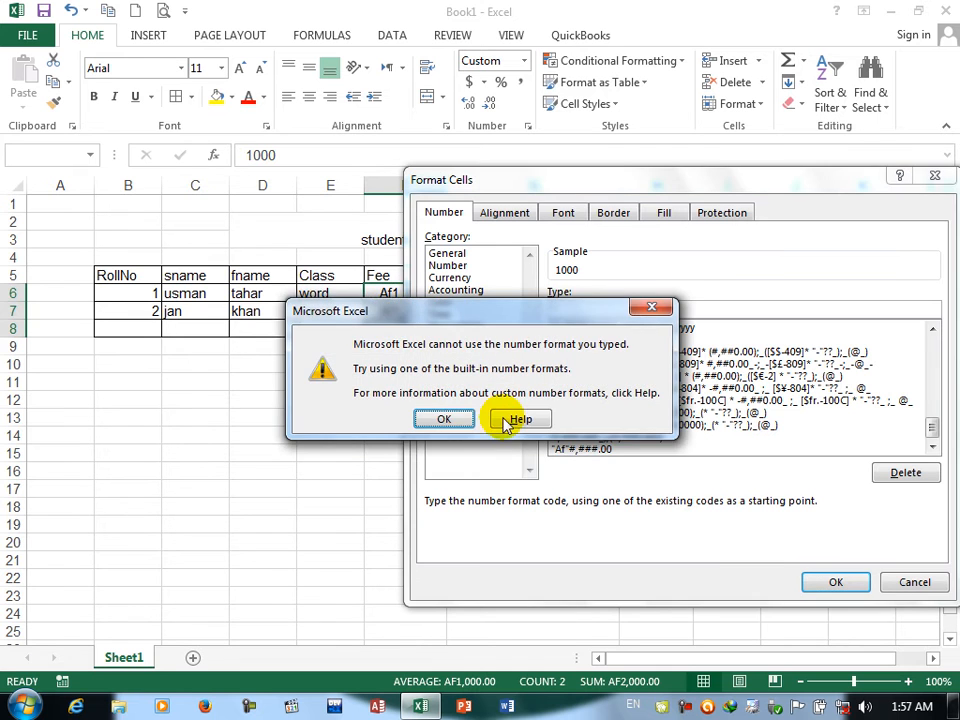
click(448, 421)
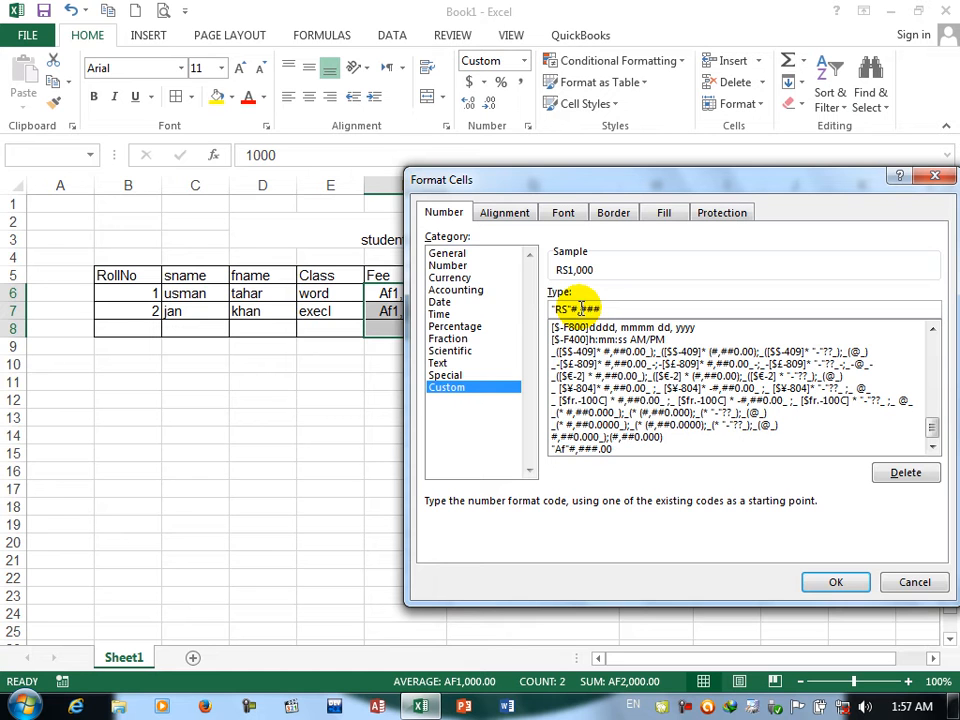
click(833, 581)
click(860, 578)
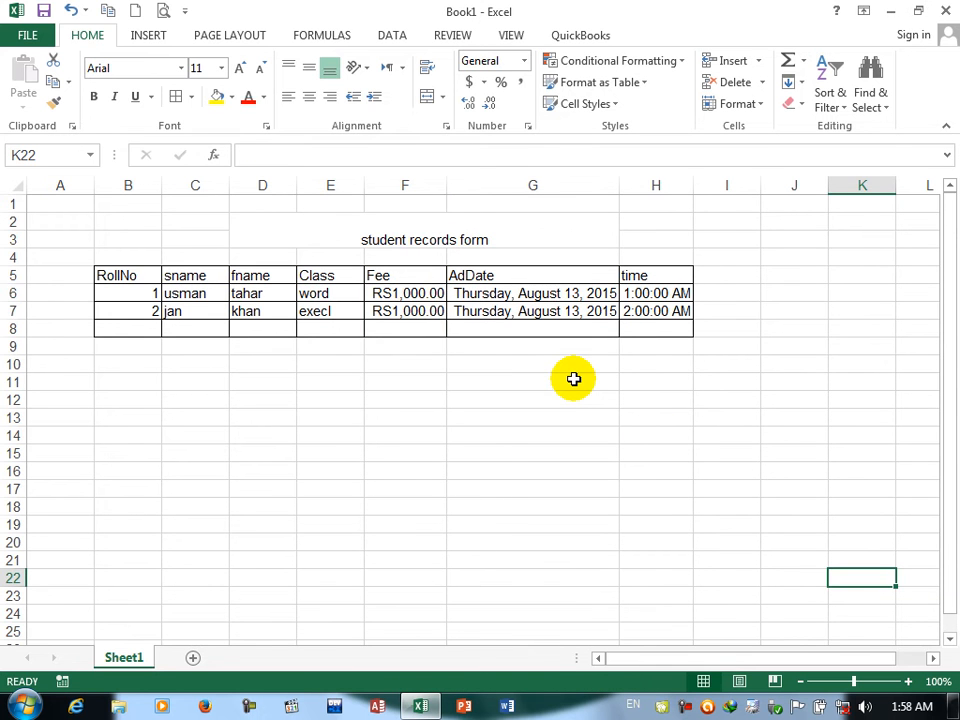
Step: Examine how the existing Custom format codes, including currency, accounting and time codes, render the Fee cells F6:F8 in the Format Cells sample
drag(392, 292, 392, 328)
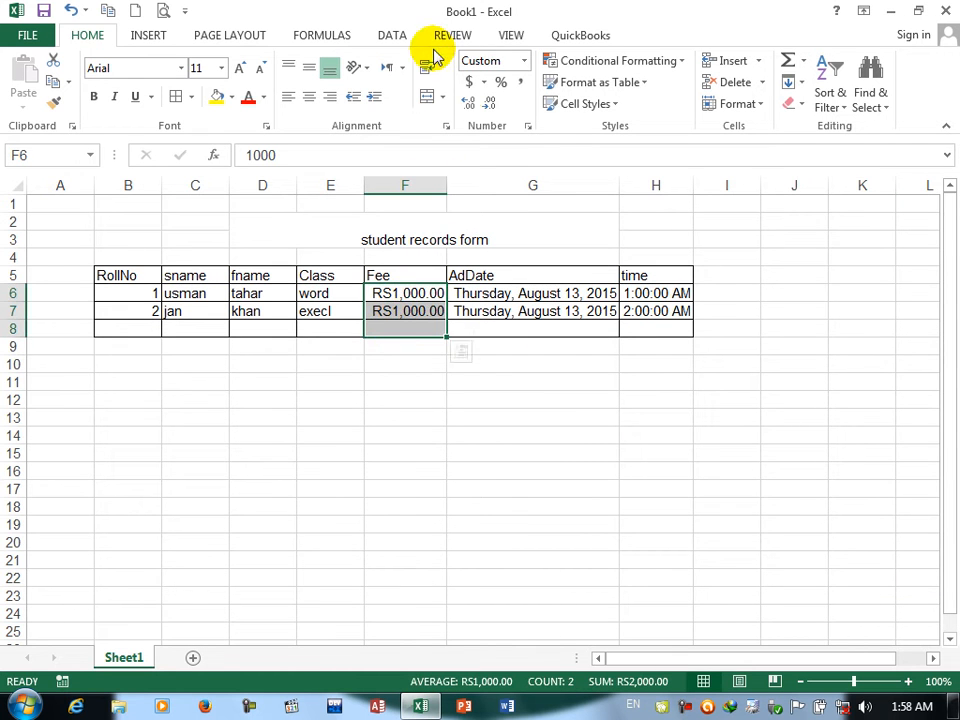
click(528, 126)
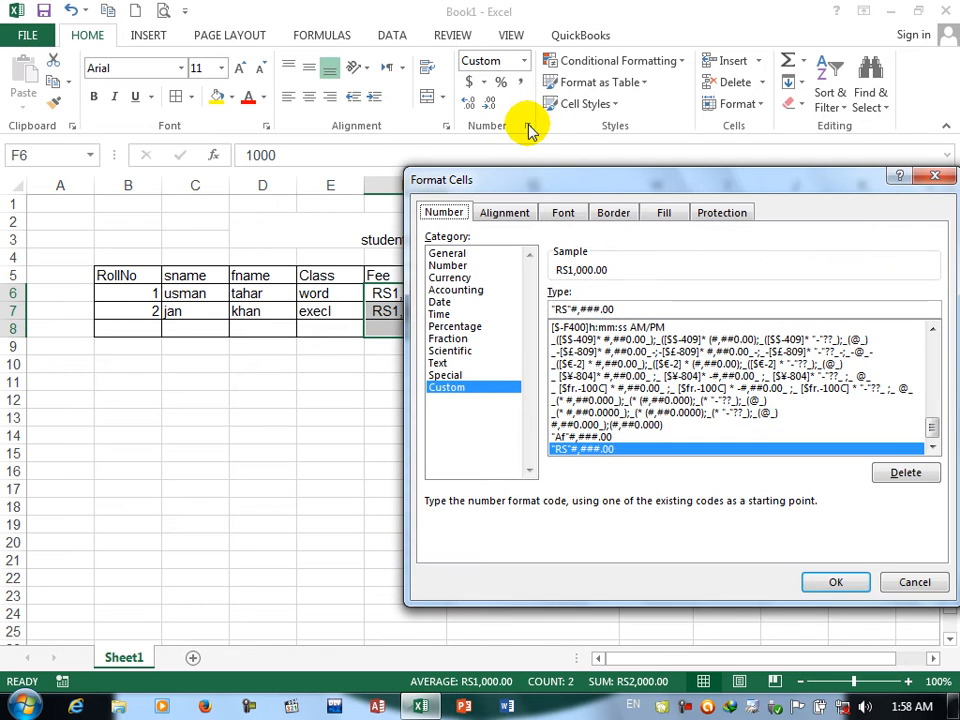
click(456, 326)
click(601, 350)
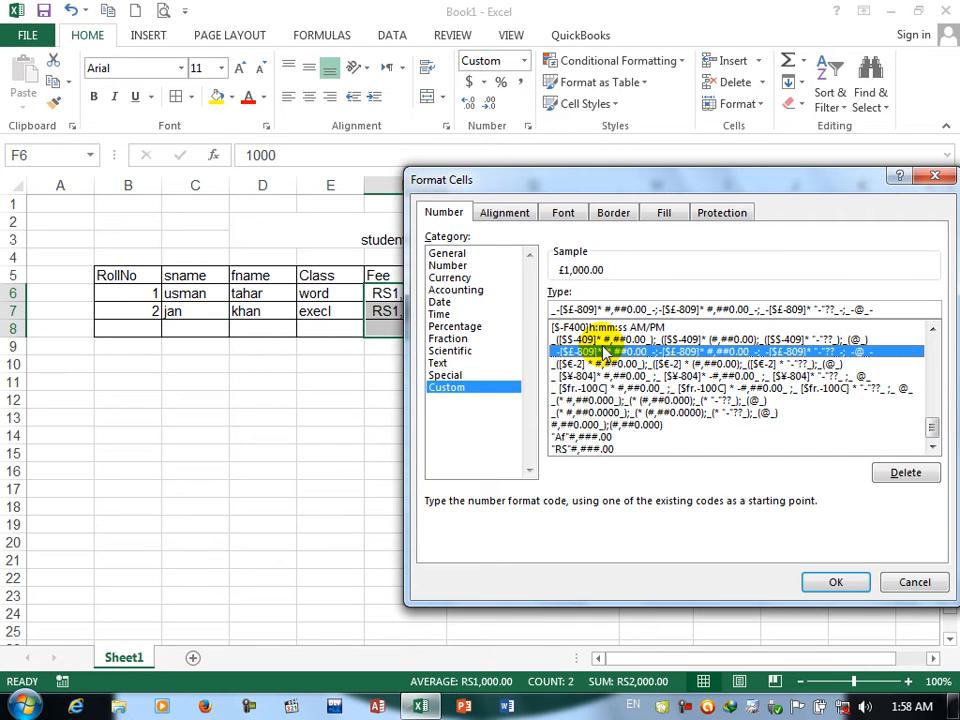
key(Down)
key(Down)
key(Down)
key(Down)
key(Down)
key(Down)
key(Down)
key(Down)
key(Up)
key(Up)
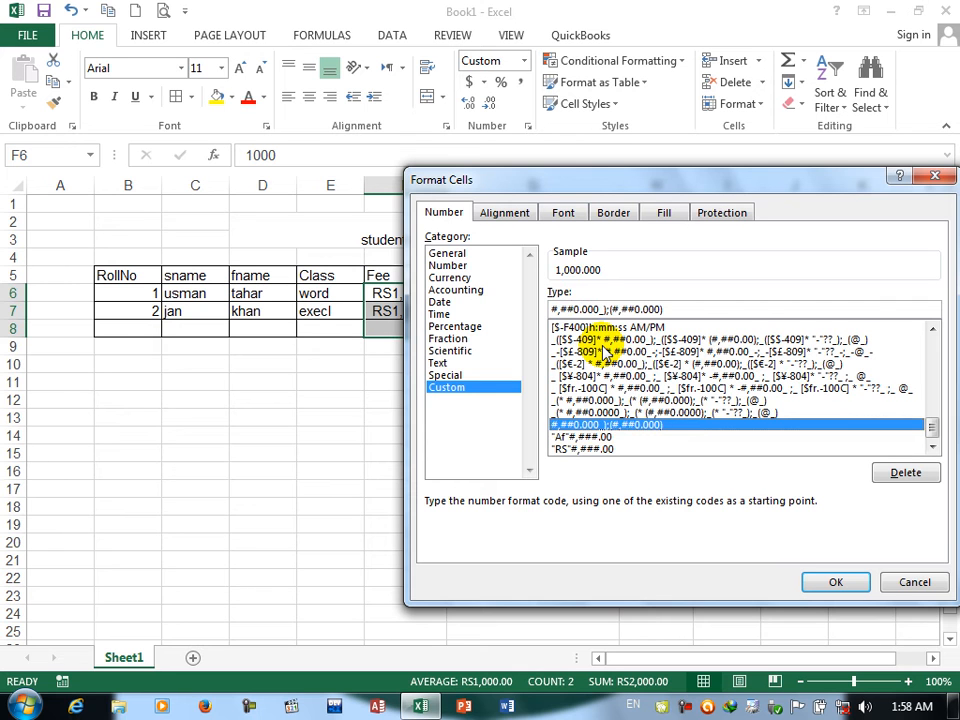
key(Up)
key(Up)
key(Up)
key(Up)
key(Up)
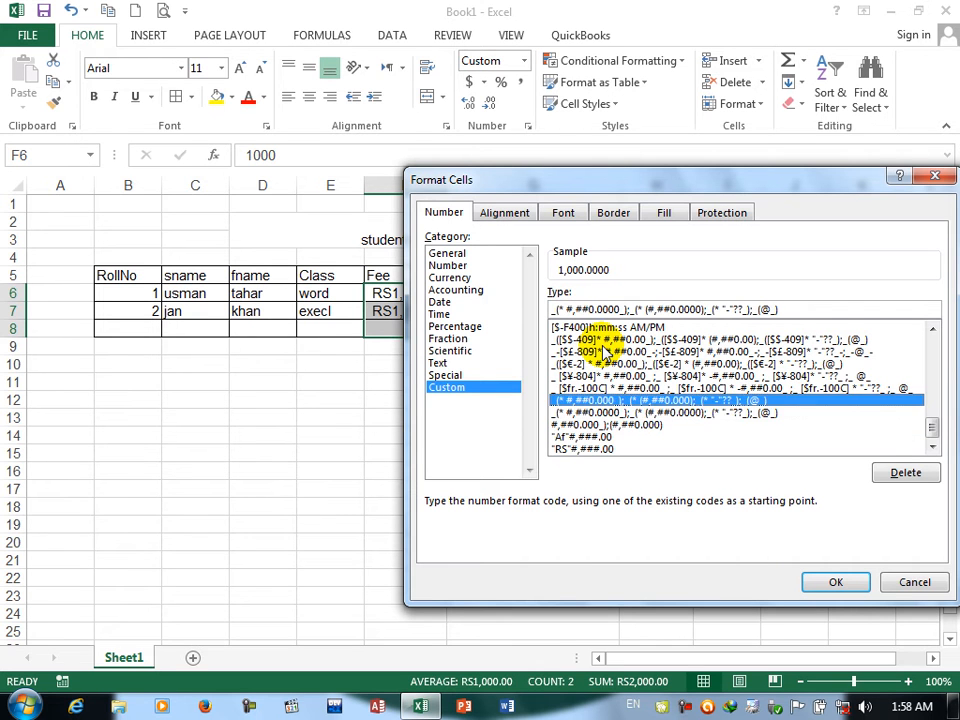
key(Up)
key(Up)
key(Up)
key(Up)
key(Up)
key(Up)
key(Up)
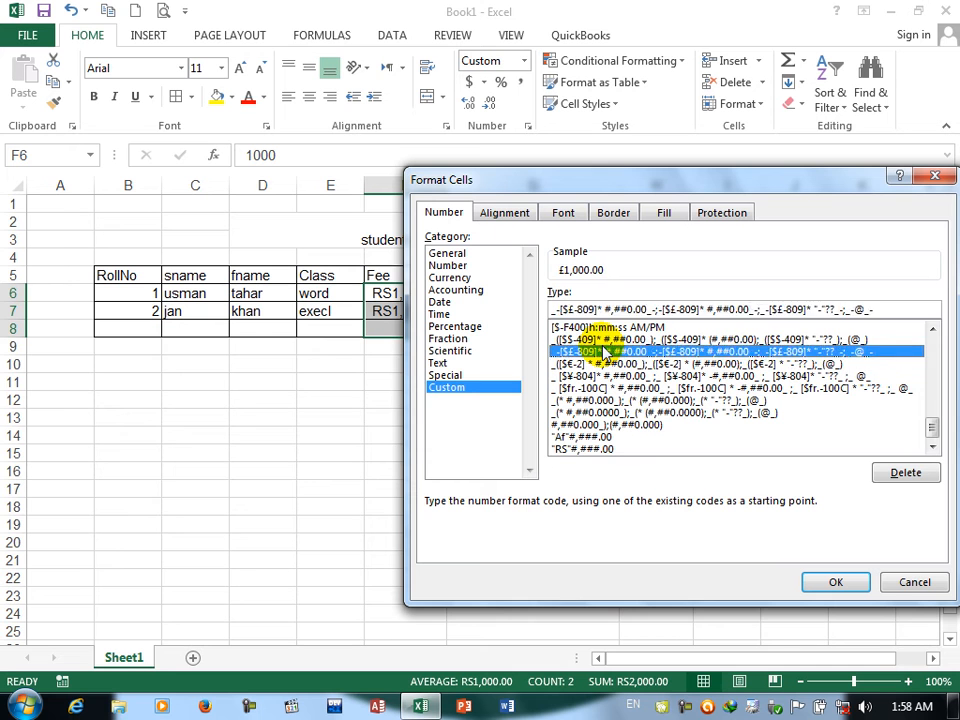
key(Up)
key(Up)
key(Up)
key(Up)
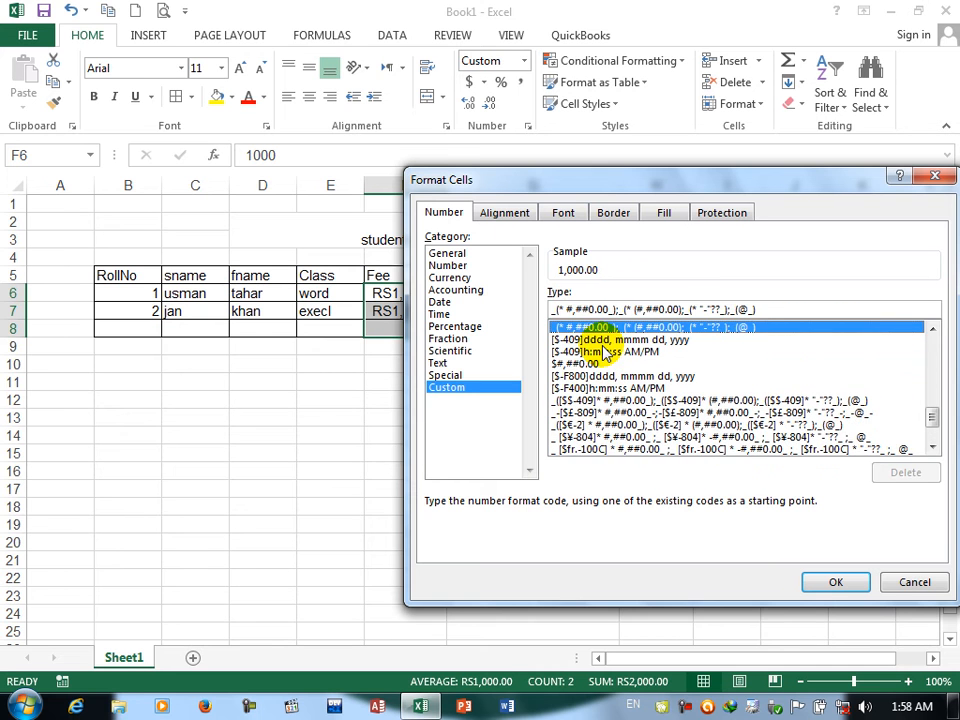
key(Up)
key(Up)
key(Up)
key(Up)
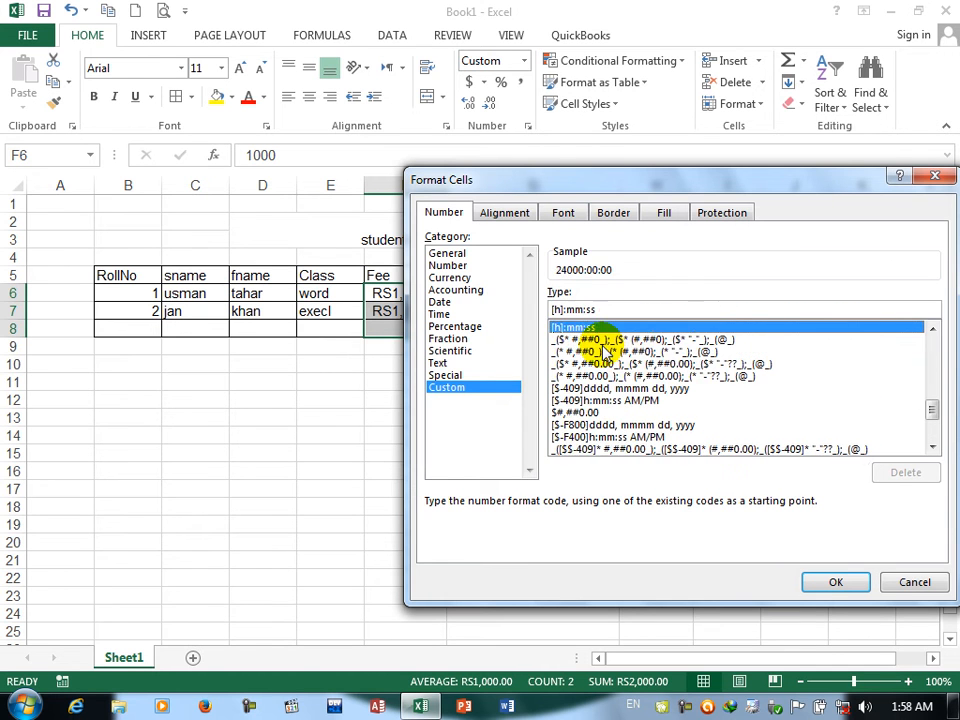
key(Up)
key(Up)
key(Up)
key(Up)
key(Up)
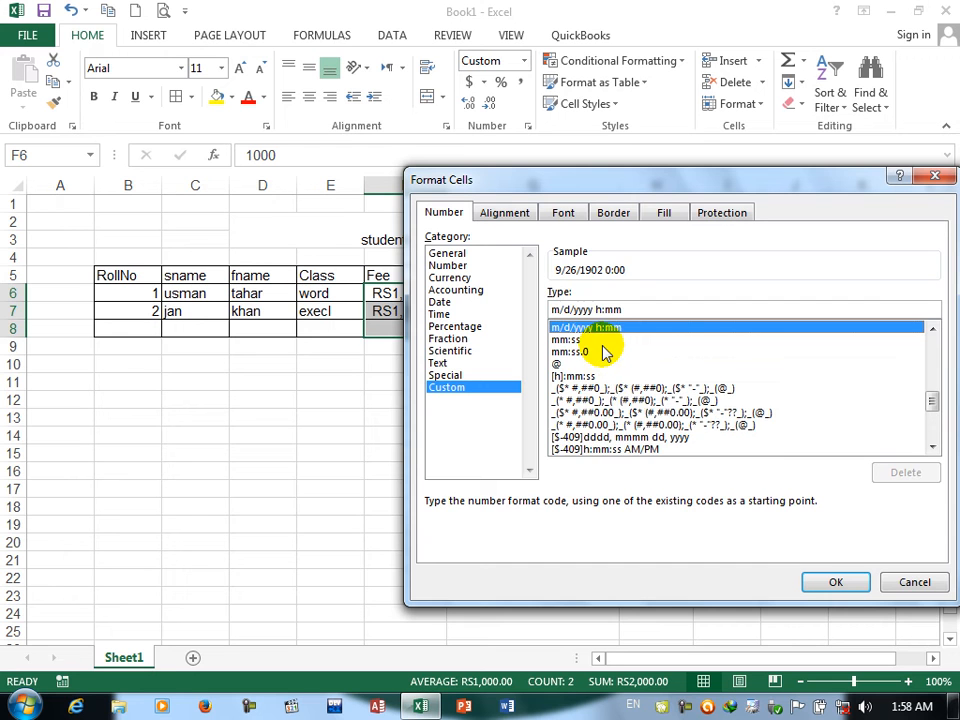
Step: Format the Fee cells F6:F8 as Currency with two decimal places and no currency symbol
click(446, 278)
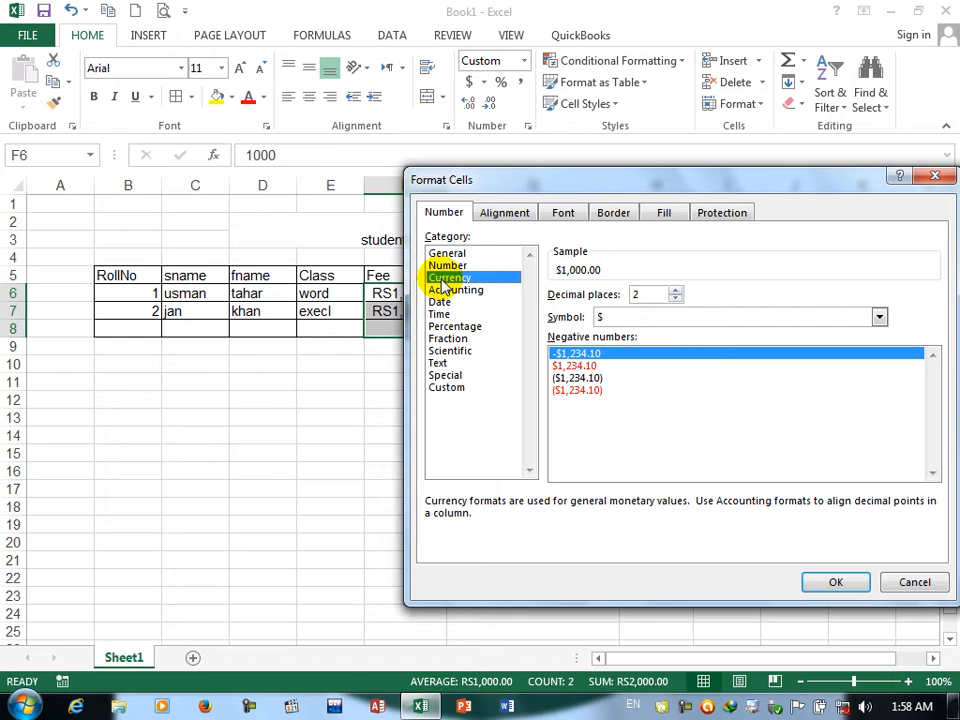
drag(442, 186, 562, 213)
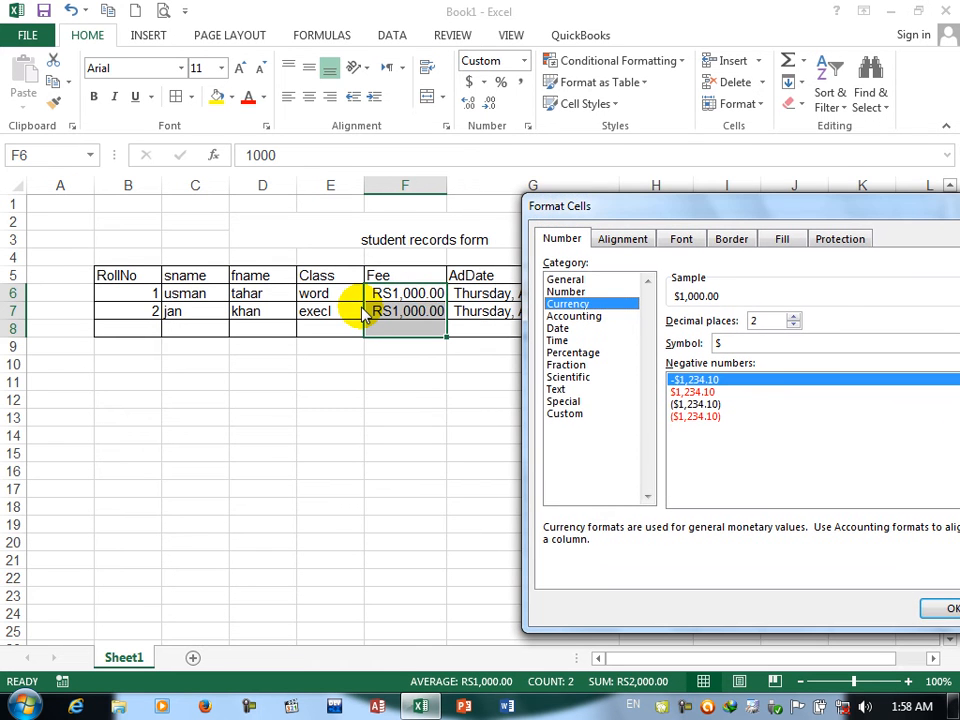
click(739, 349)
click(738, 351)
click(737, 349)
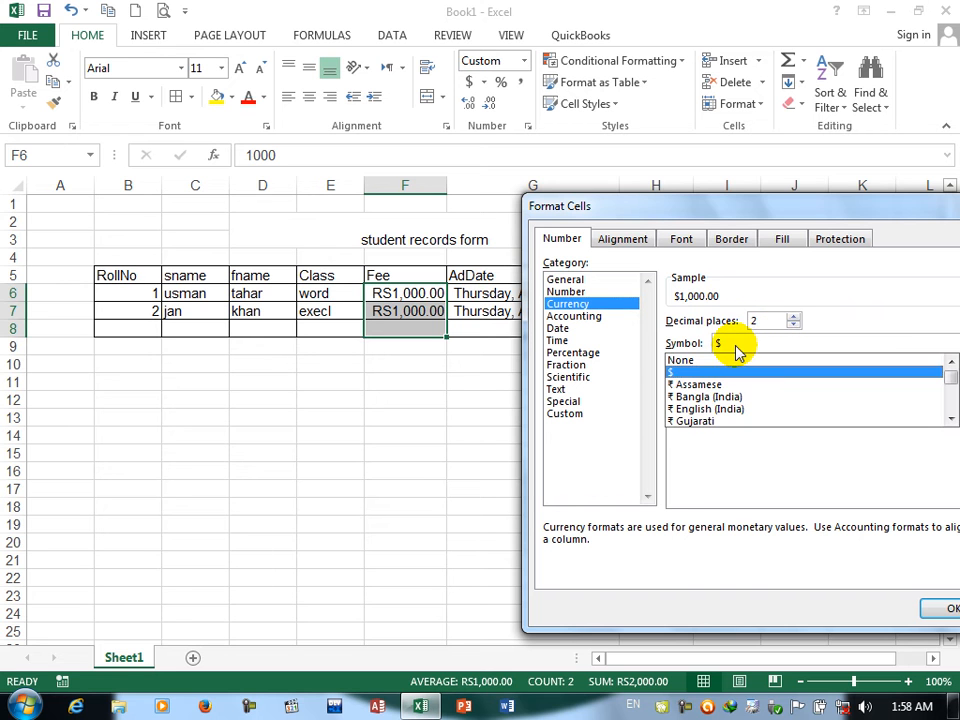
click(703, 366)
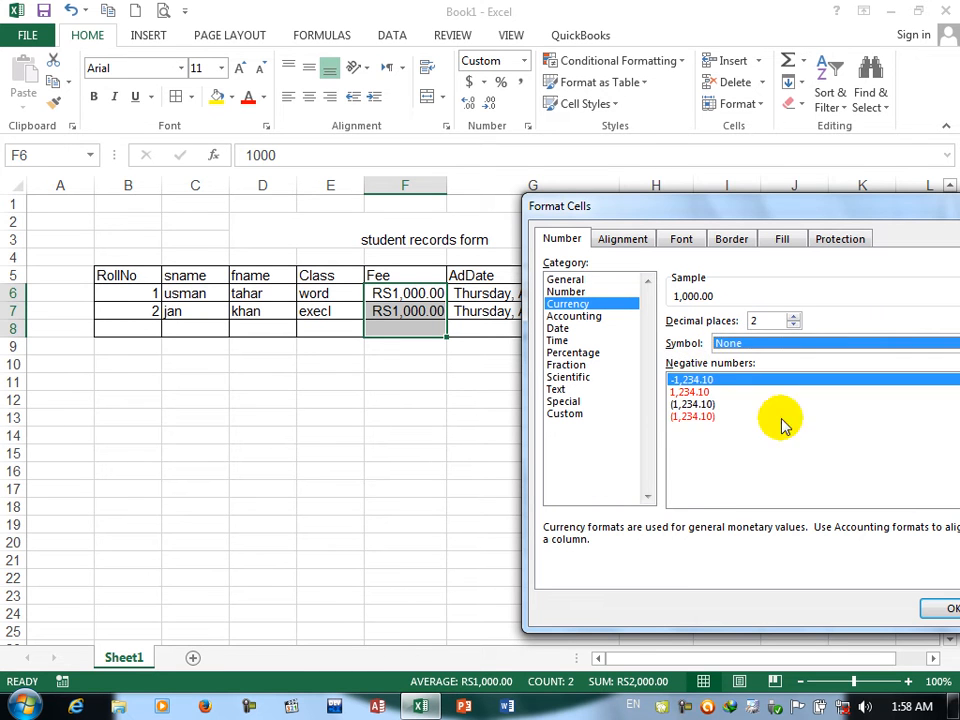
click(922, 601)
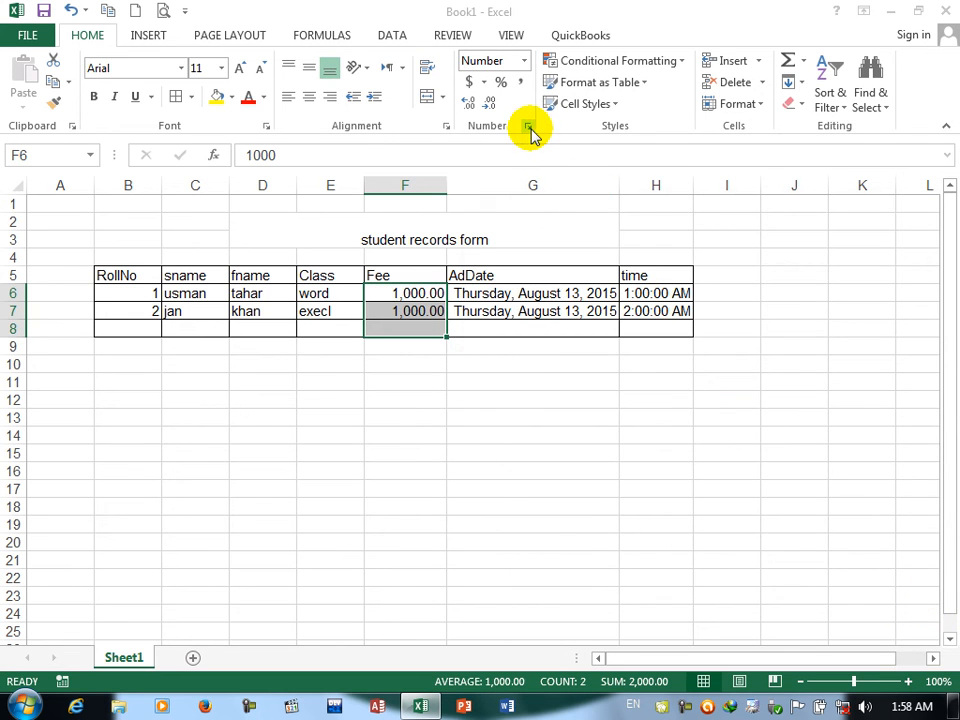
Step: Apply the custom number format "af"#,##0.00 to the Fee cells F6:F8
click(528, 126)
click(505, 303)
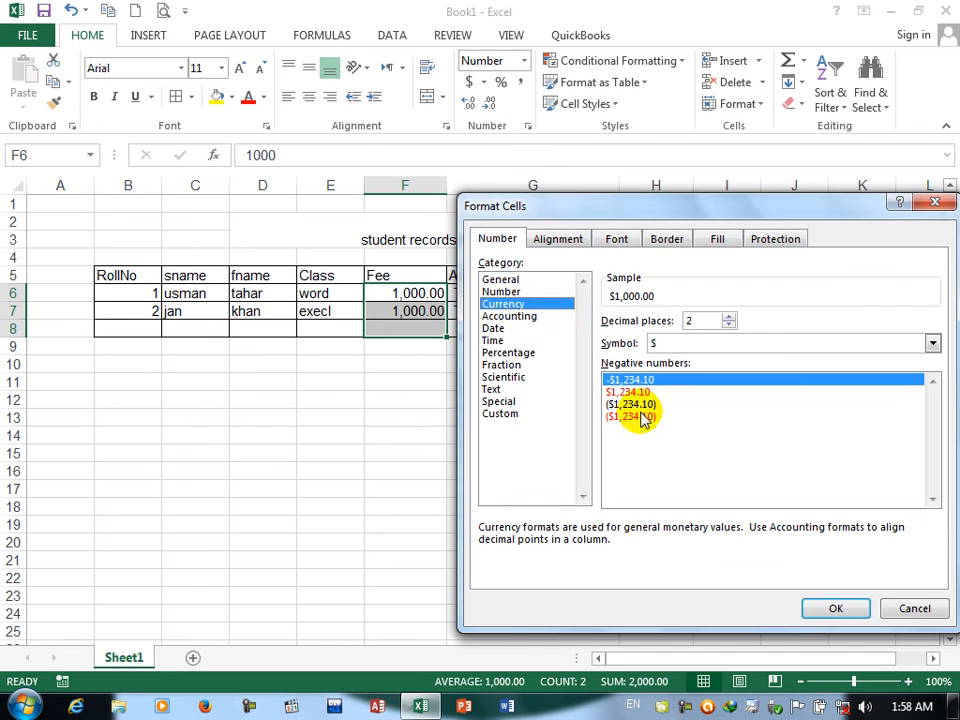
click(502, 414)
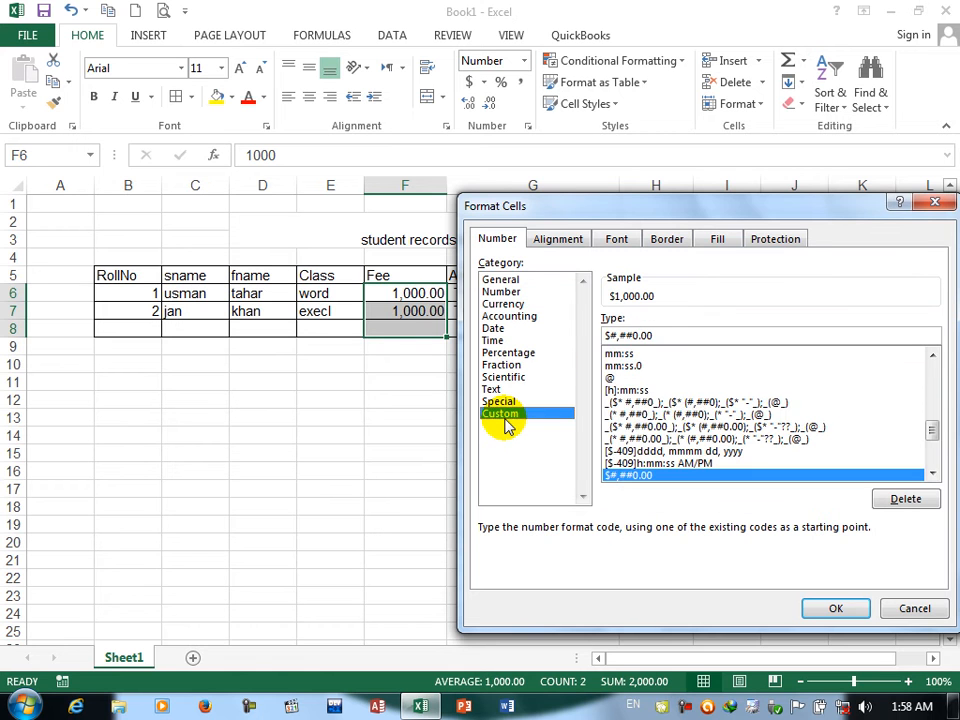
click(610, 336)
key(BackSpace)
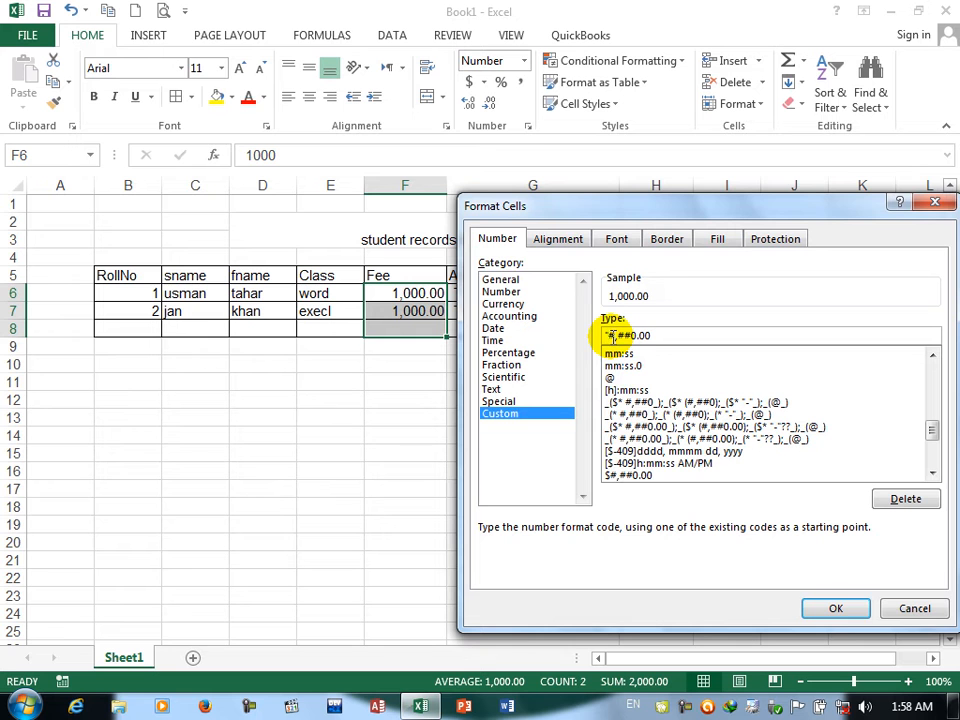
text("af")
click(833, 607)
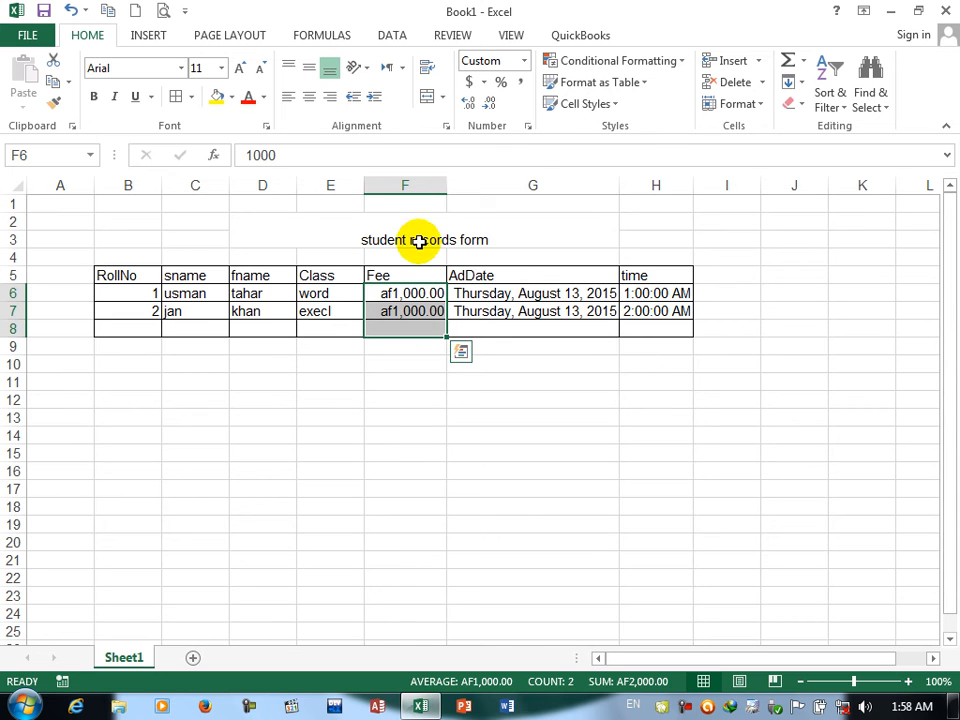
Step: Preview the Currency format for the Fee cells with three decimal places, a $ symbol and the different negative-number styles
click(528, 126)
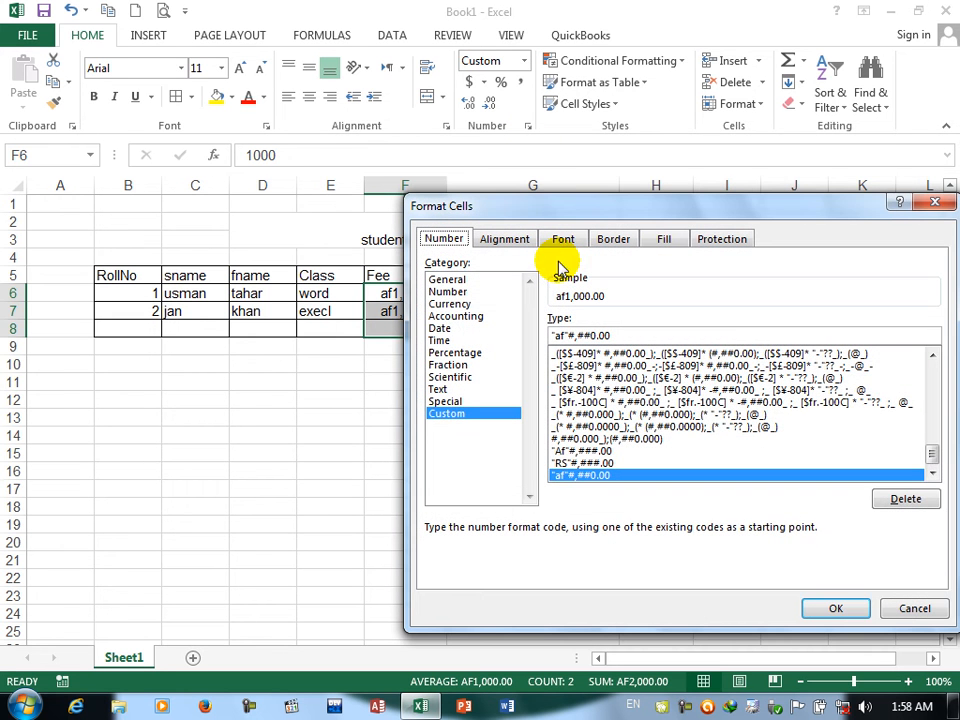
click(449, 303)
drag(676, 316, 677, 325)
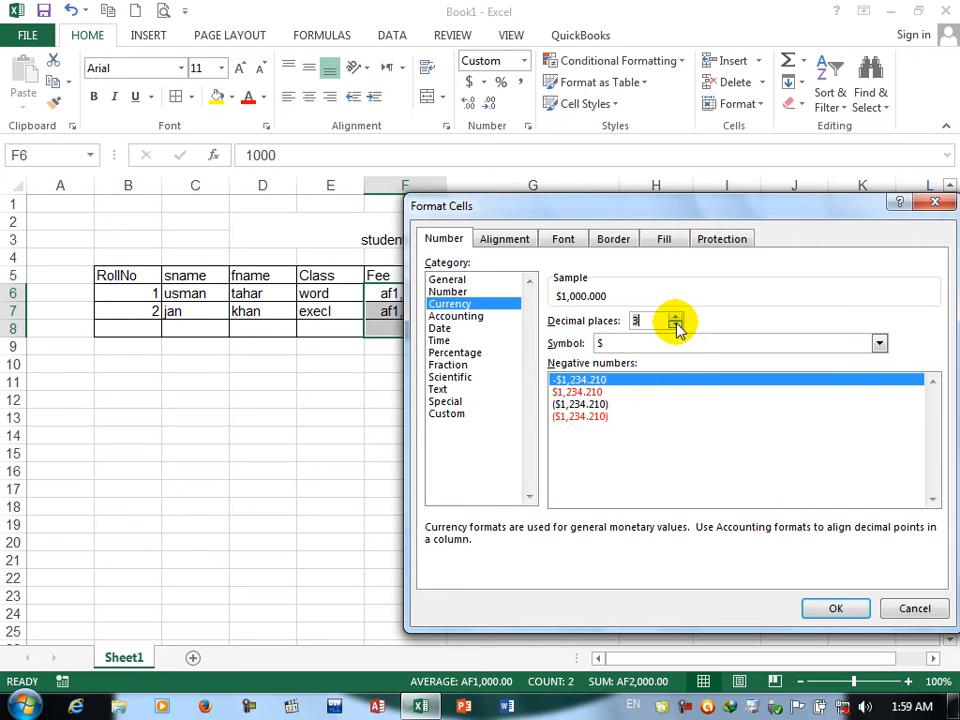
click(568, 391)
click(568, 405)
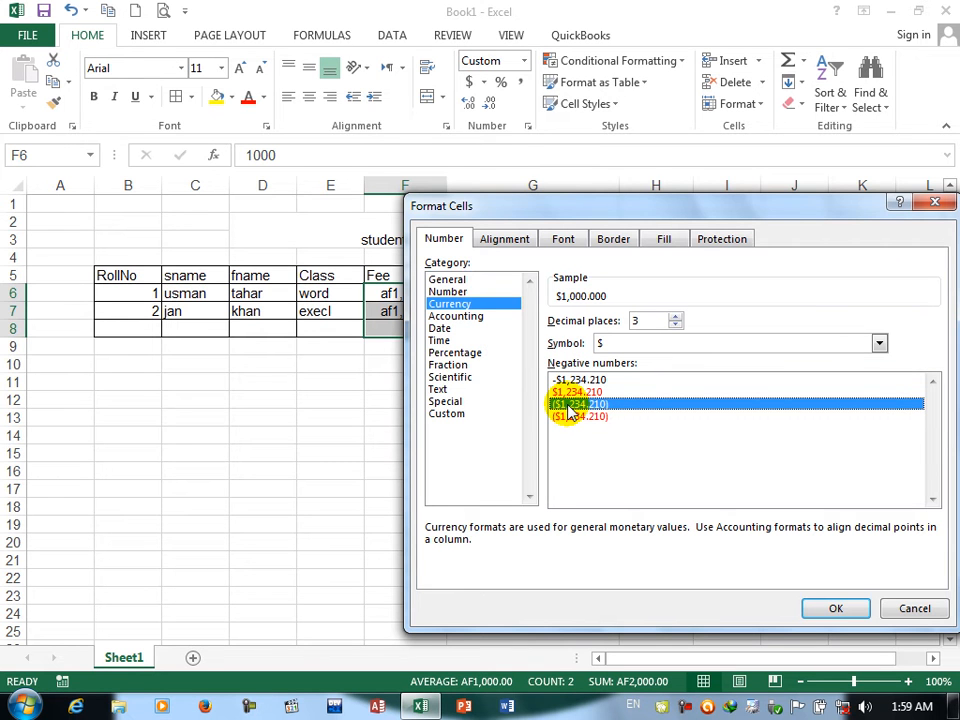
click(568, 416)
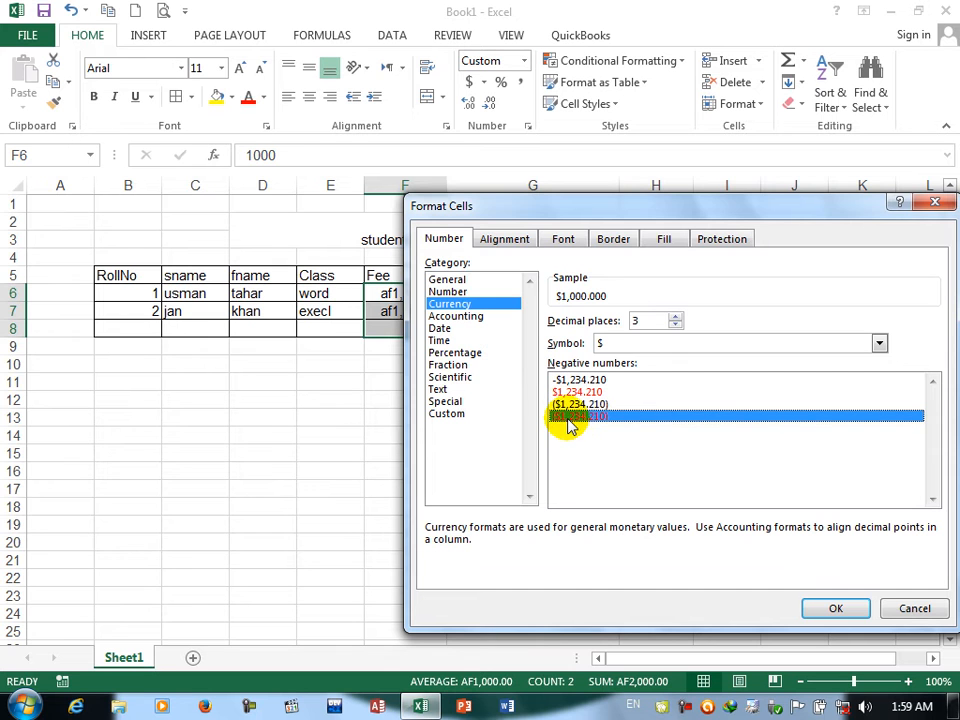
Step: Examine the Accounting format's decimal places and currency symbols and the Date category for the Fee cells, and close without applying a format
click(459, 318)
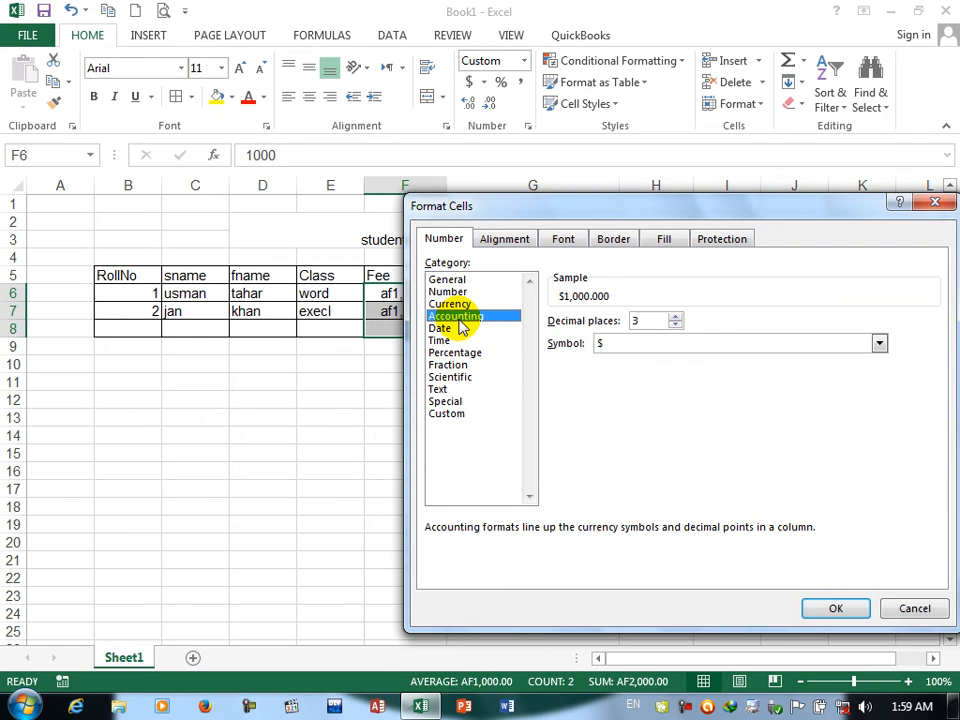
click(675, 325)
click(675, 325)
click(675, 325)
click(675, 318)
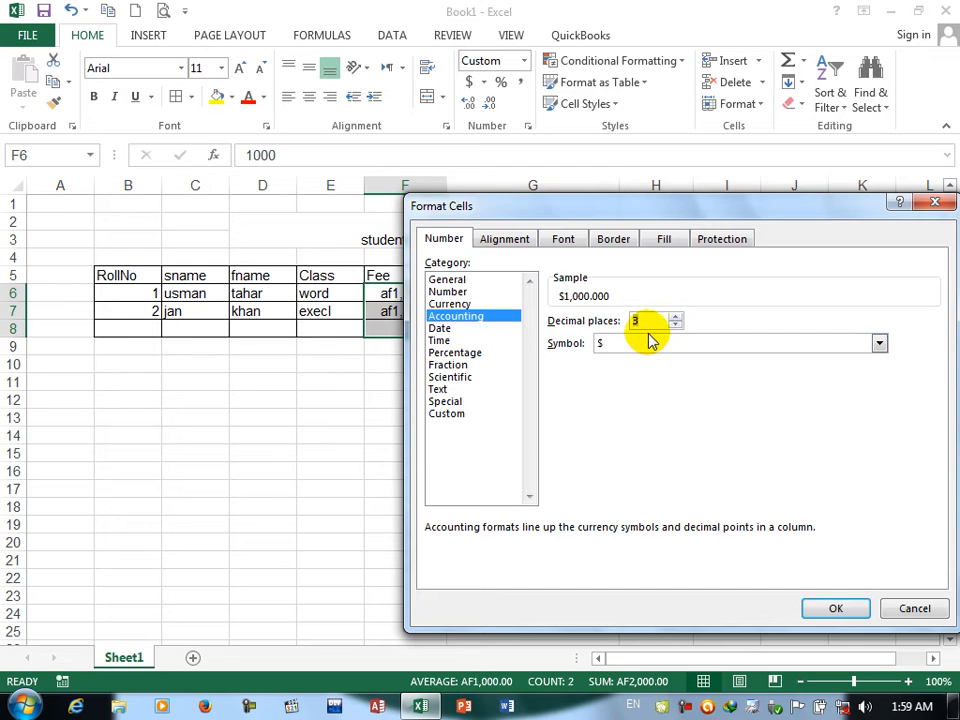
click(647, 345)
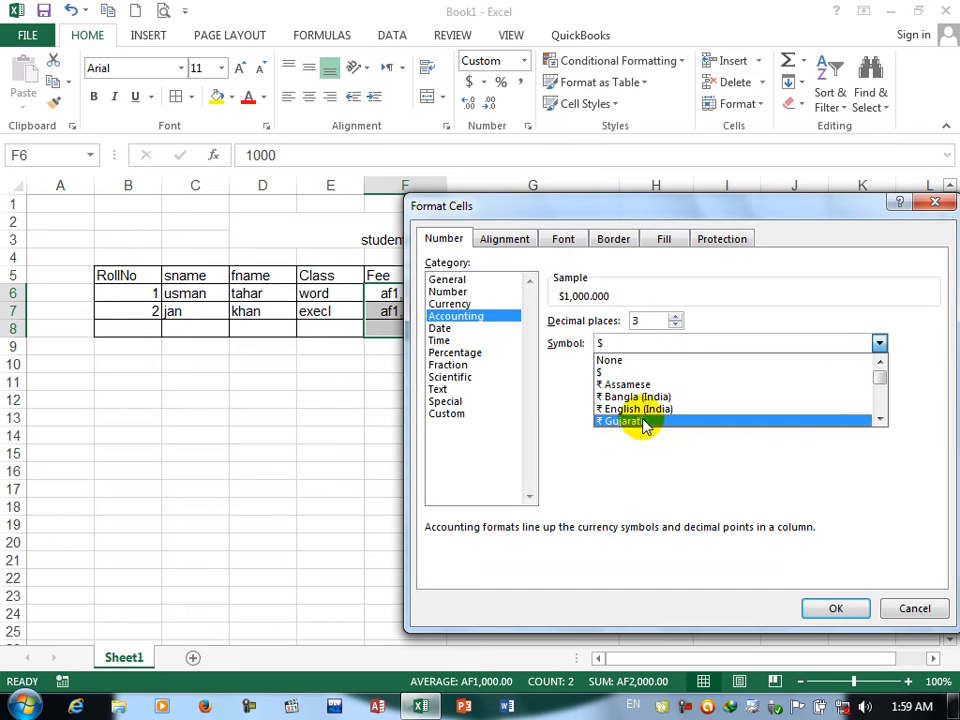
mouse_move(883, 381)
mouse_down()
mouse_move(883, 404)
mouse_move(881, 373)
mouse_up()
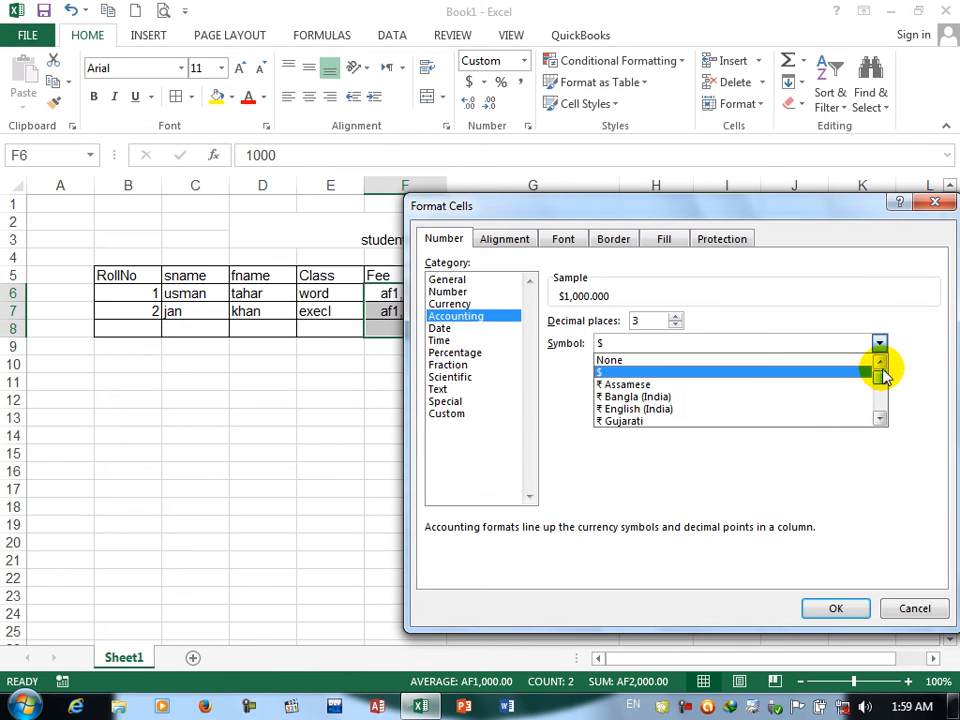
click(597, 371)
click(445, 330)
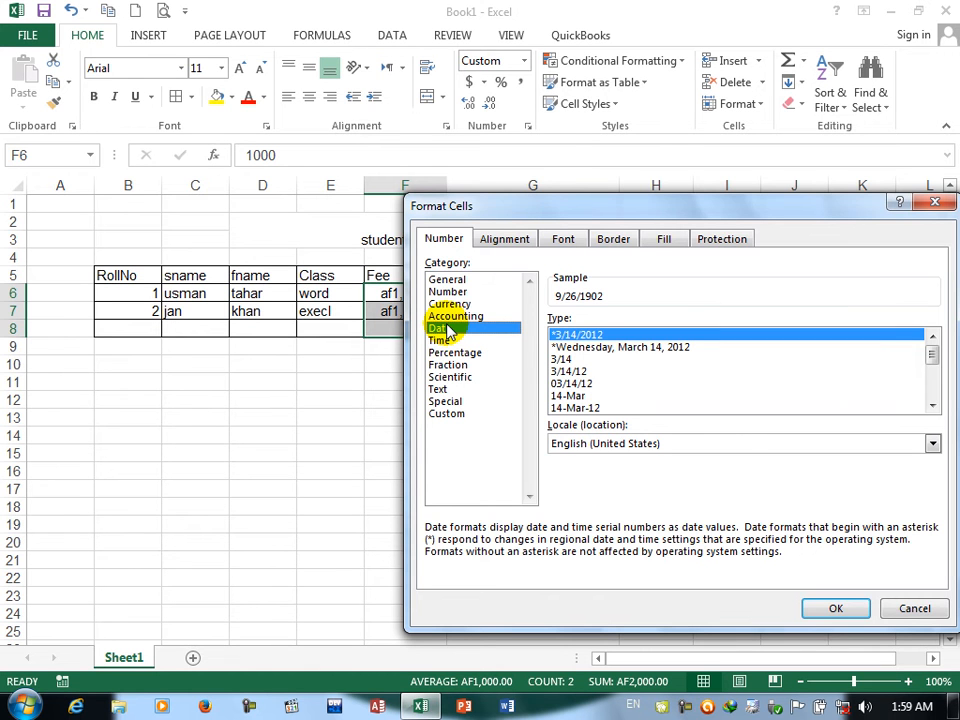
click(896, 610)
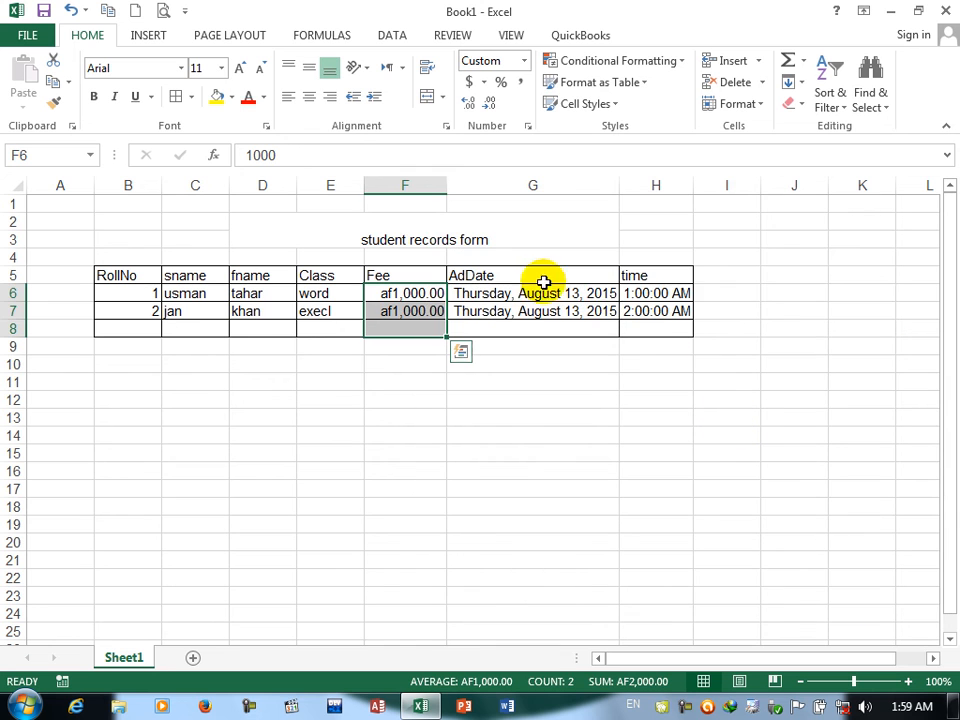
Step: Examine how the built-in Date types, from *3/14/2012 to 14-Mar-2012, render the AdDate cells G6:G8 in the Format Cells sample
drag(521, 294, 522, 325)
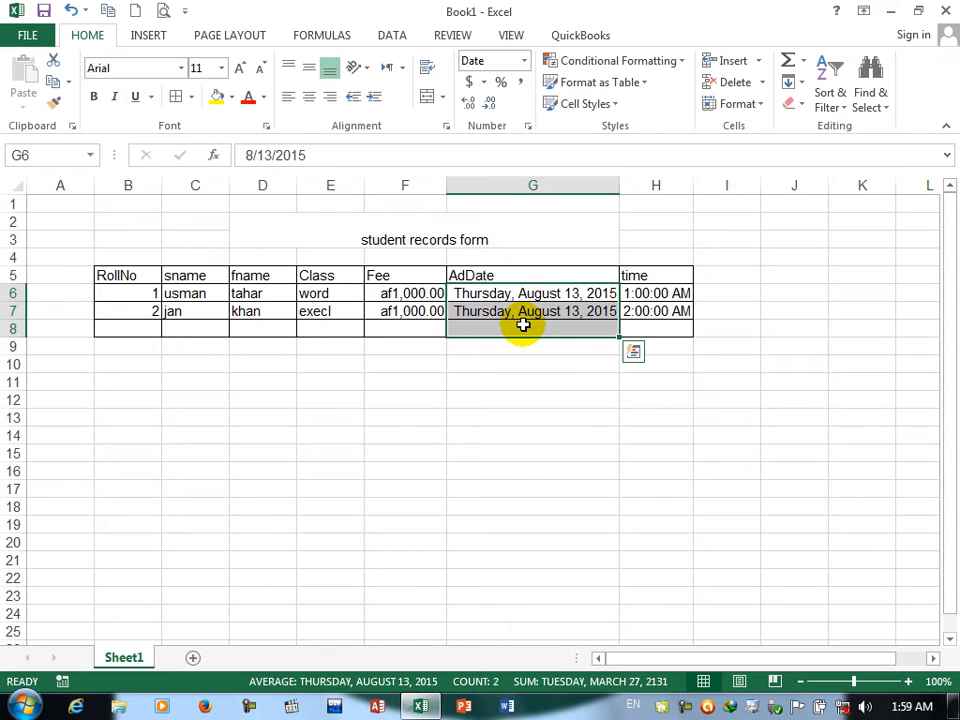
click(527, 127)
drag(508, 213, 266, 238)
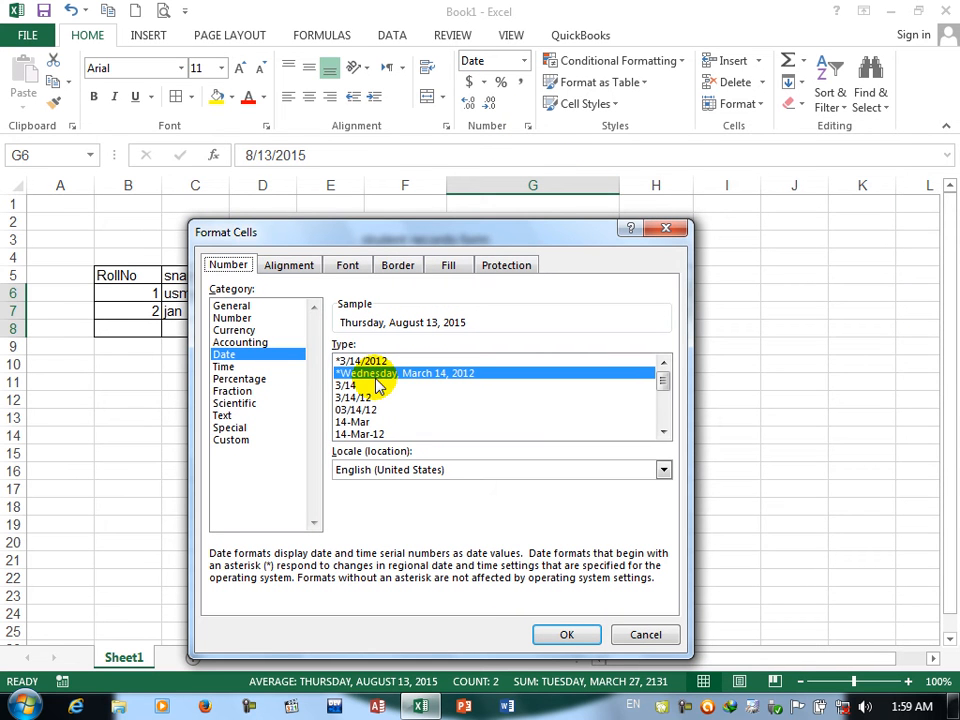
click(362, 361)
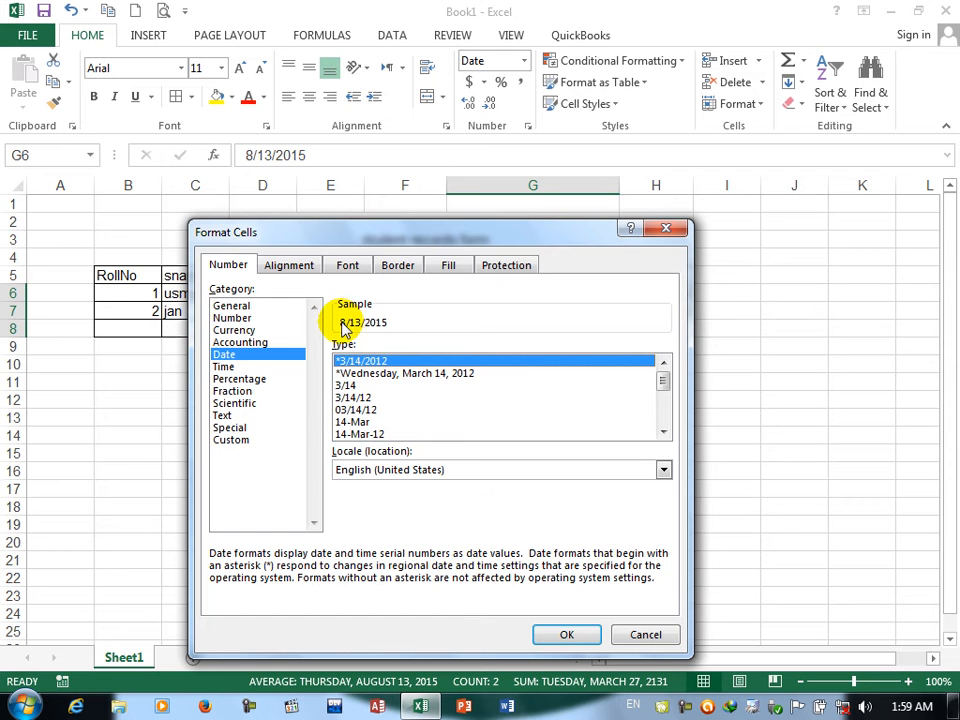
click(378, 373)
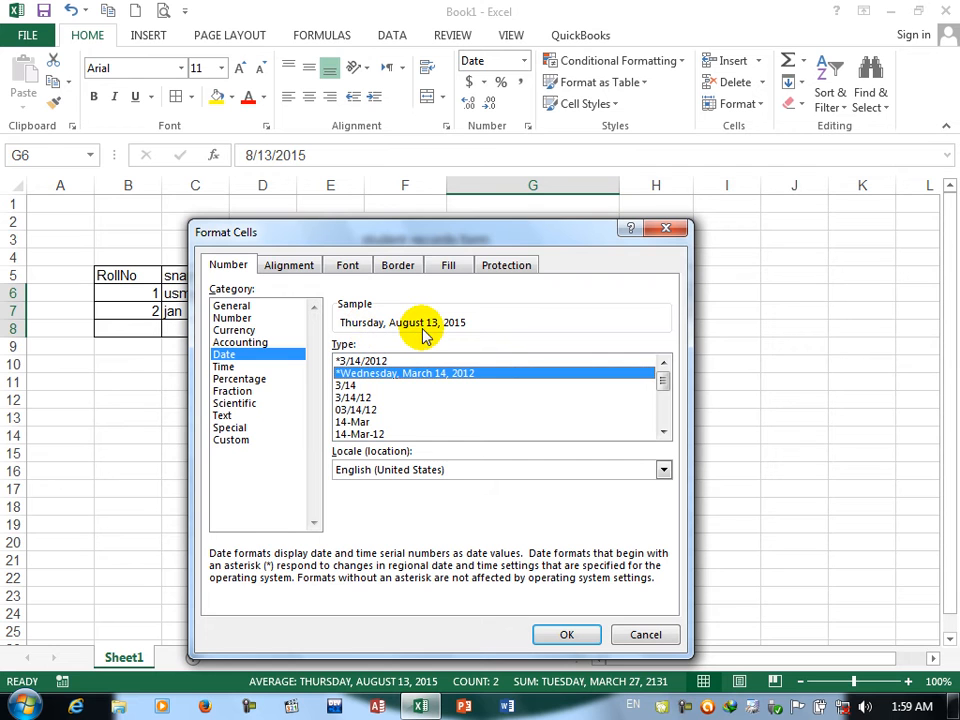
click(345, 387)
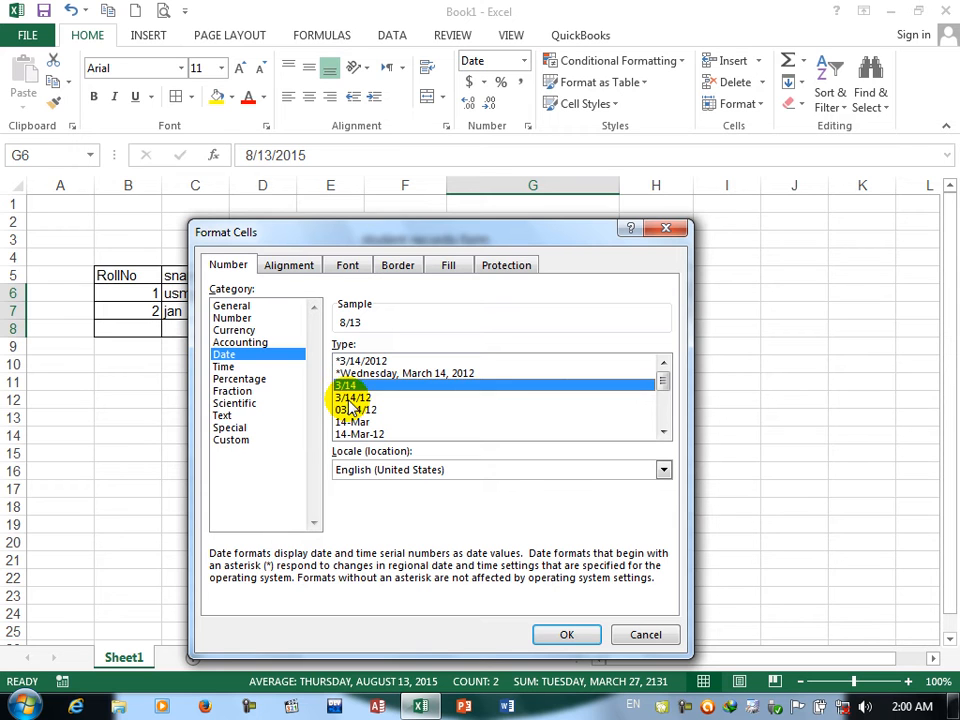
click(350, 399)
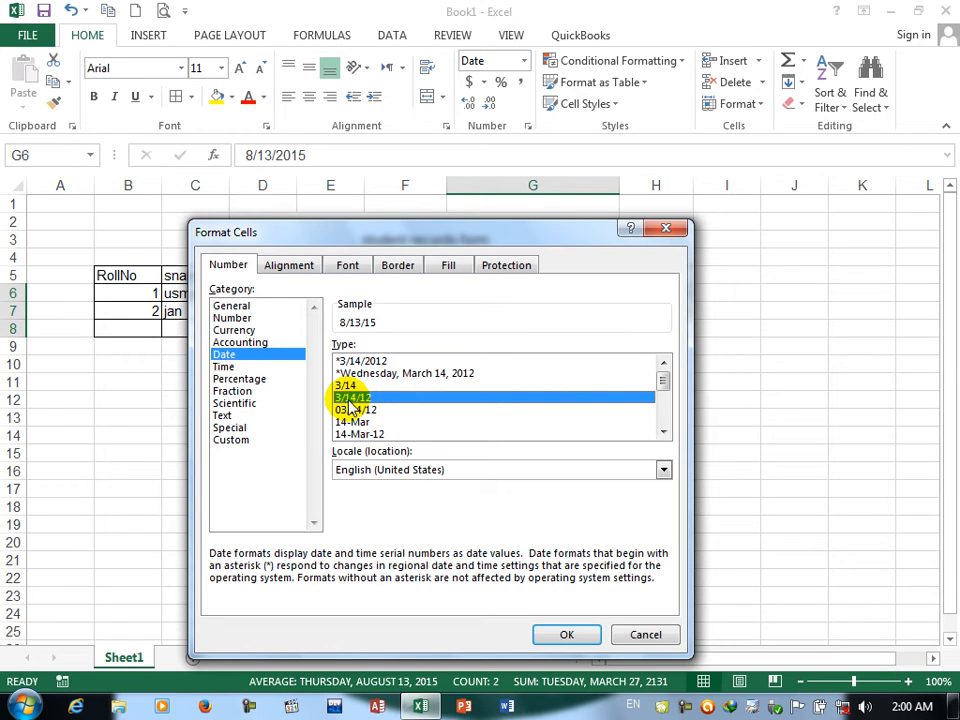
click(350, 422)
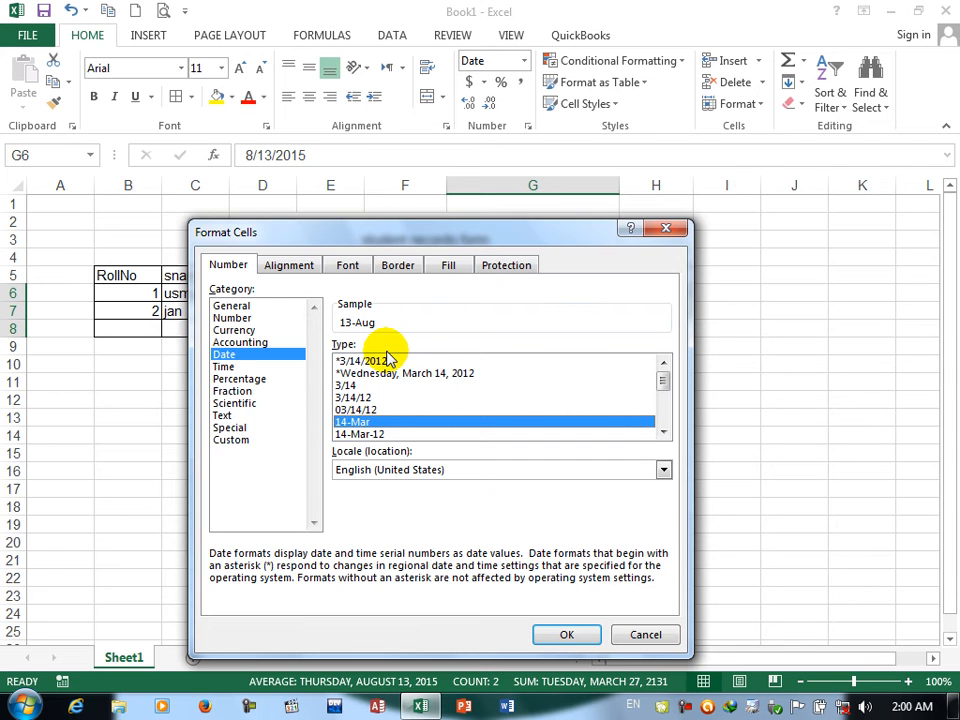
click(382, 434)
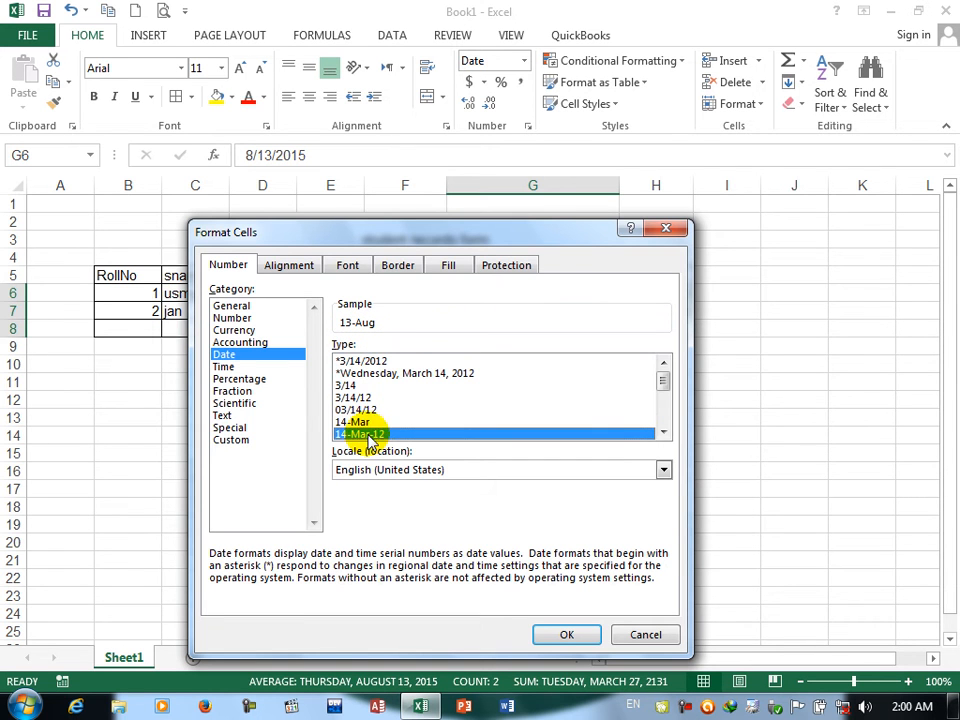
click(664, 433)
click(664, 433)
click(664, 433)
click(664, 433)
click(664, 433)
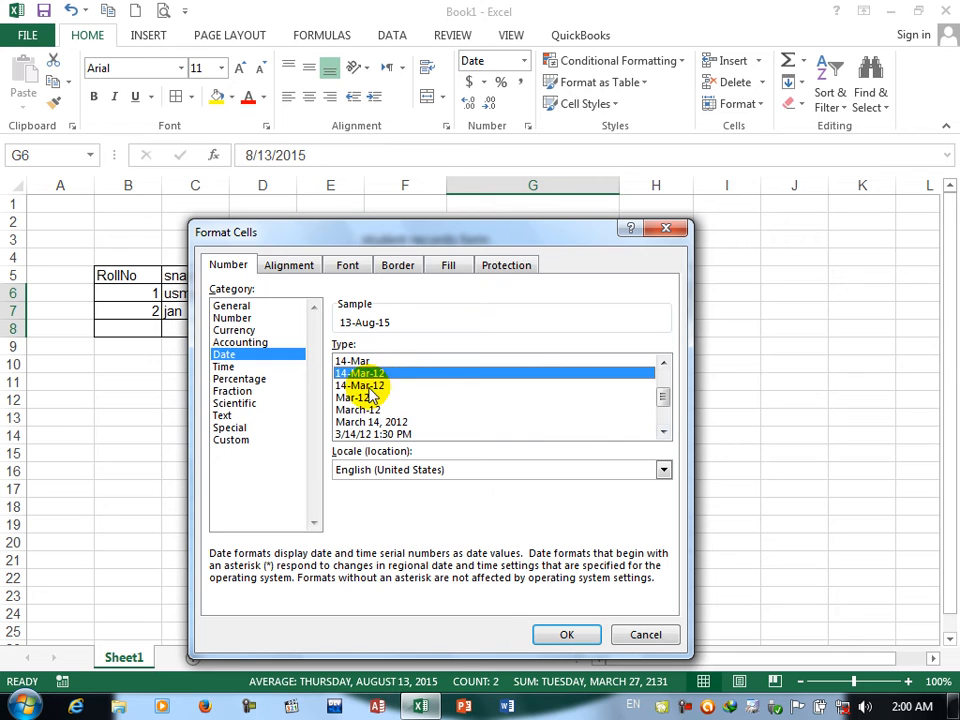
key(Down)
key(Down)
key(Down)
key(Down)
key(Down)
key(Down)
key(Down)
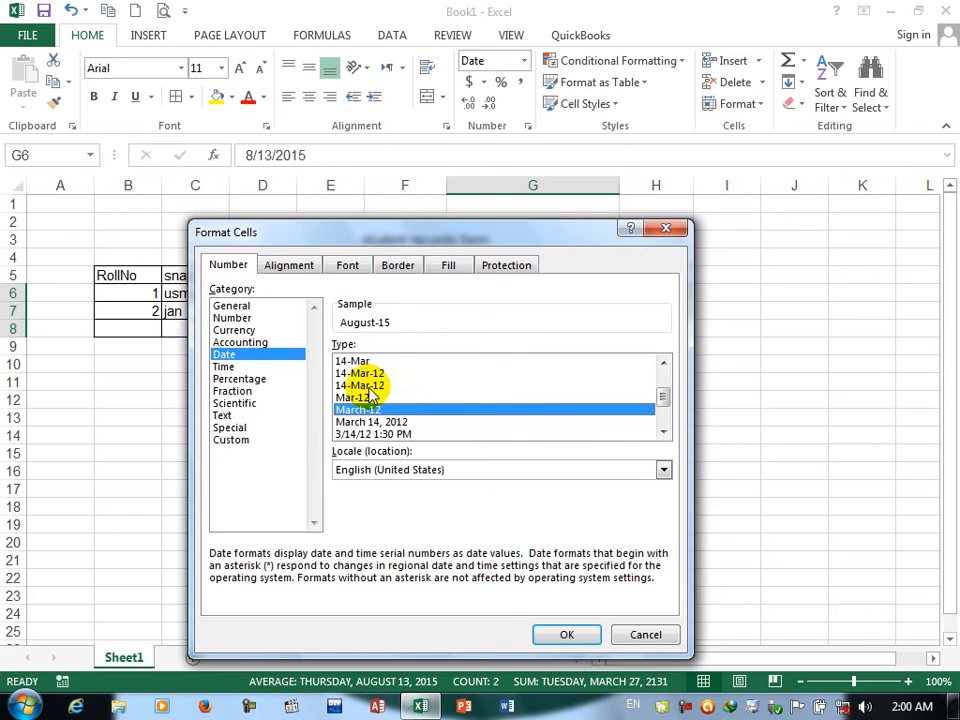
key(Down)
key(Down)
key(Down)
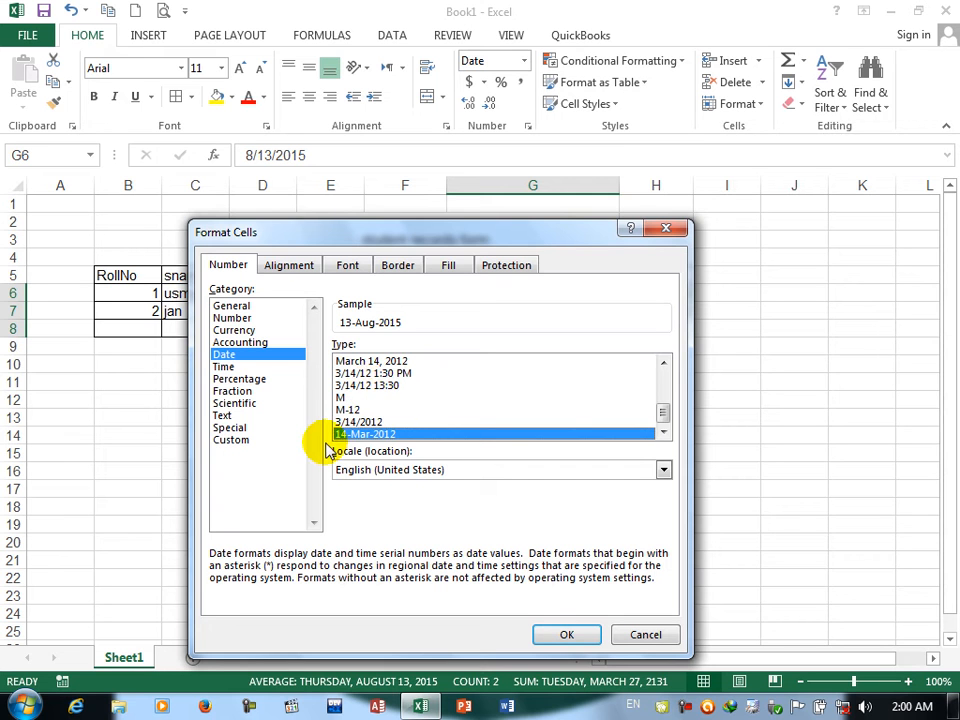
Step: Apply the custom number format yyyy /mmmm/dddd/dd to the AdDate cells G6:G8
click(218, 440)
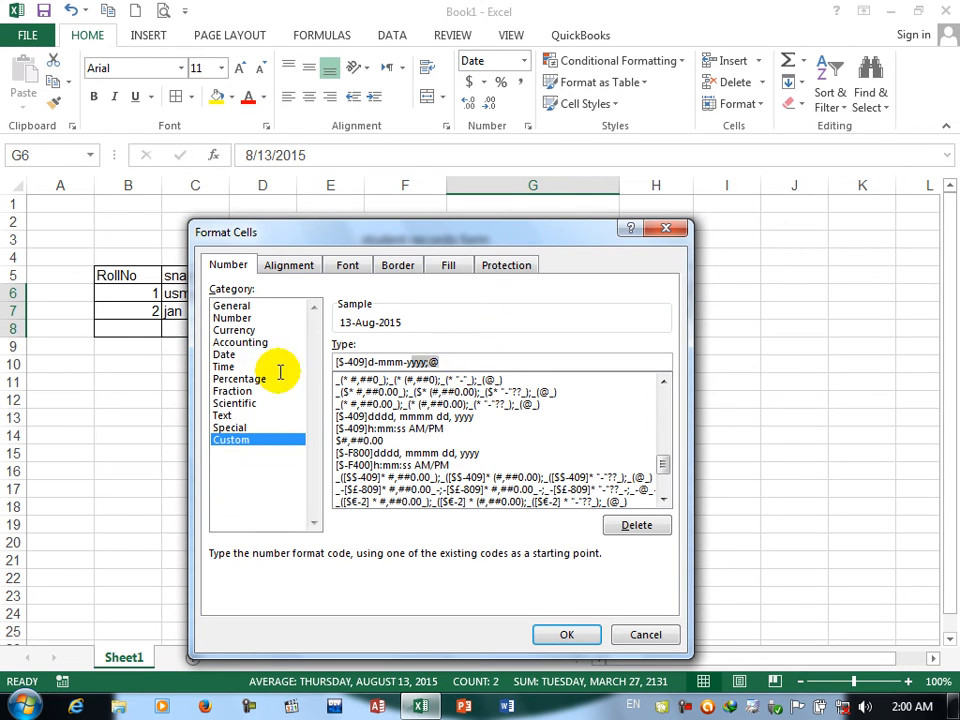
key(BackSpace)
key(BackSpace)
key(BackSpace)
key(BackSpace)
key(BackSpace)
key(BackSpace)
key(BackSpace)
key(BackSpace)
key(BackSpace)
key(BackSpace)
key(BackSpace)
key(BackSpace)
key(BackSpace)
key(BackSpace)
key(BackSpace)
key(BackSpace)
key(BackSpace)
key(BackSpace)
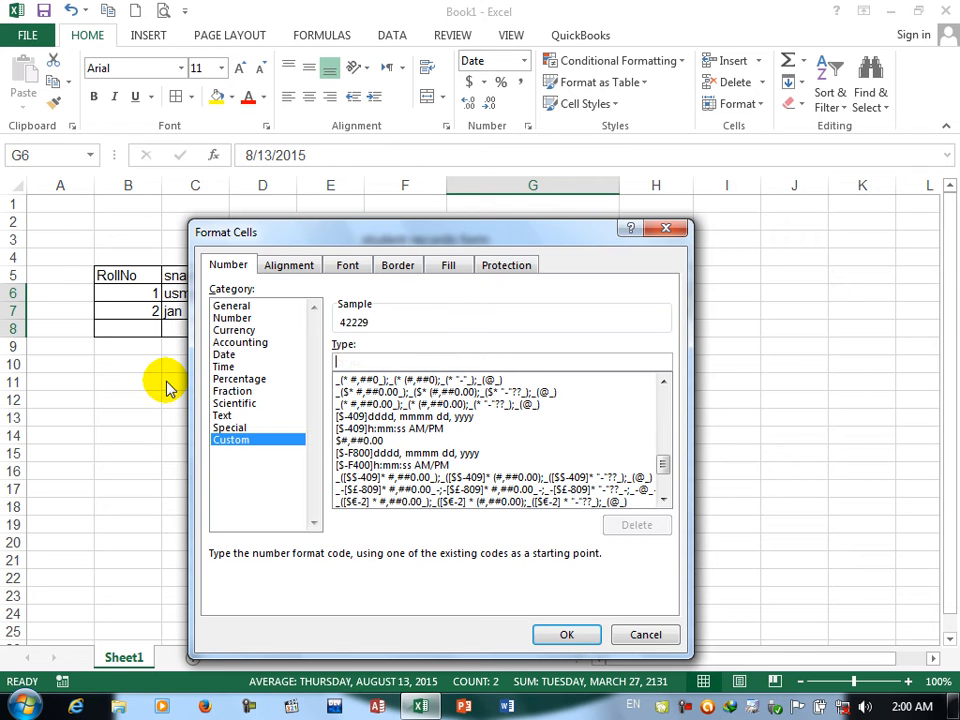
text(yyyy)
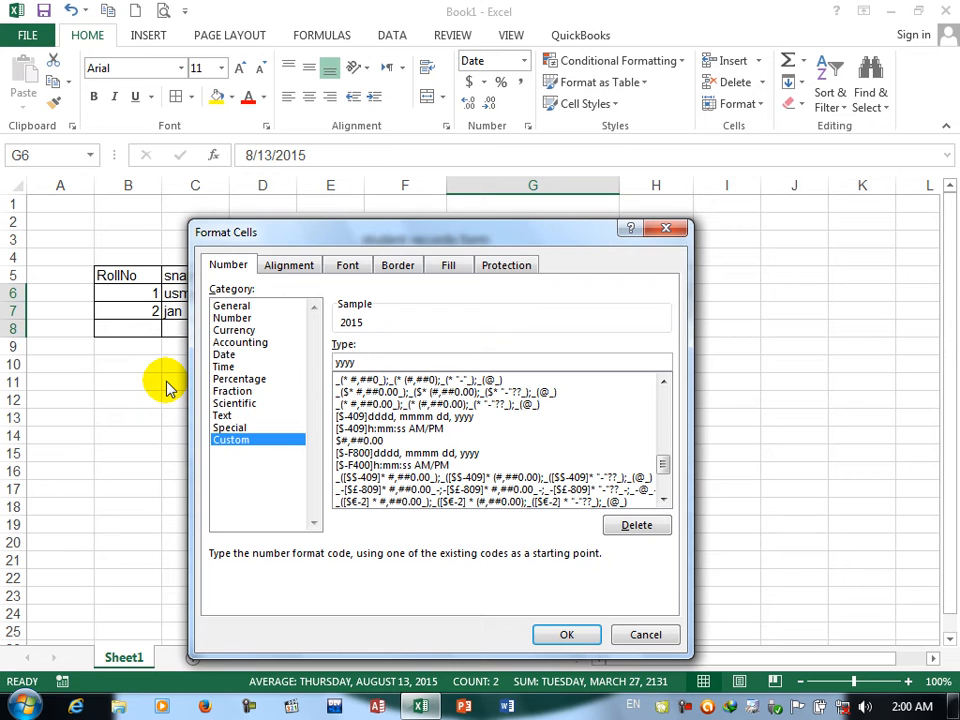
text( /mmmm/dddd/dd)
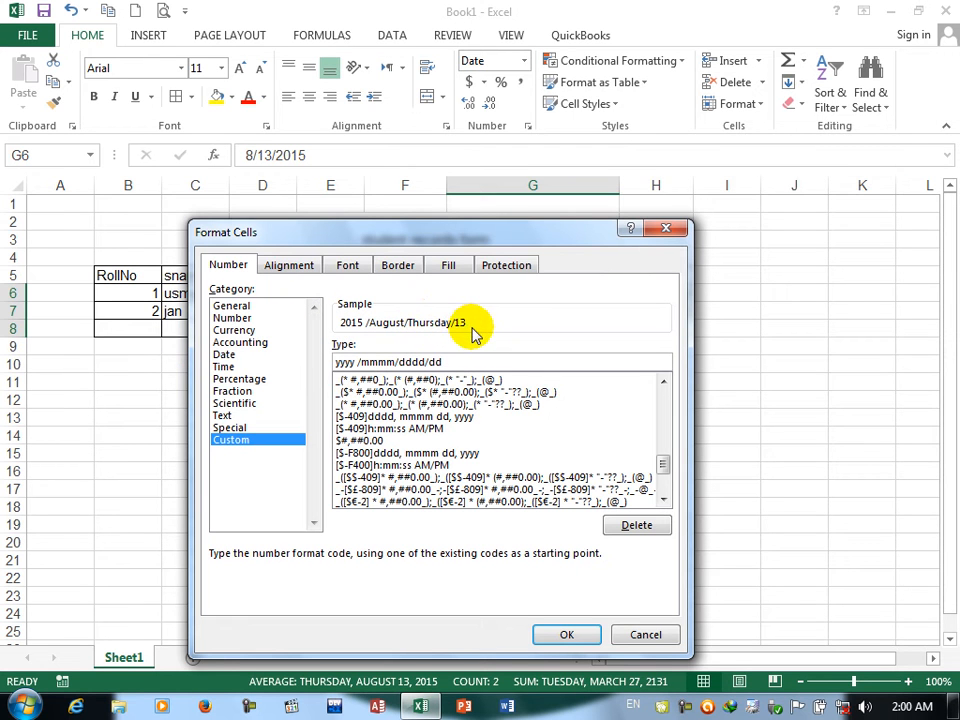
click(378, 365)
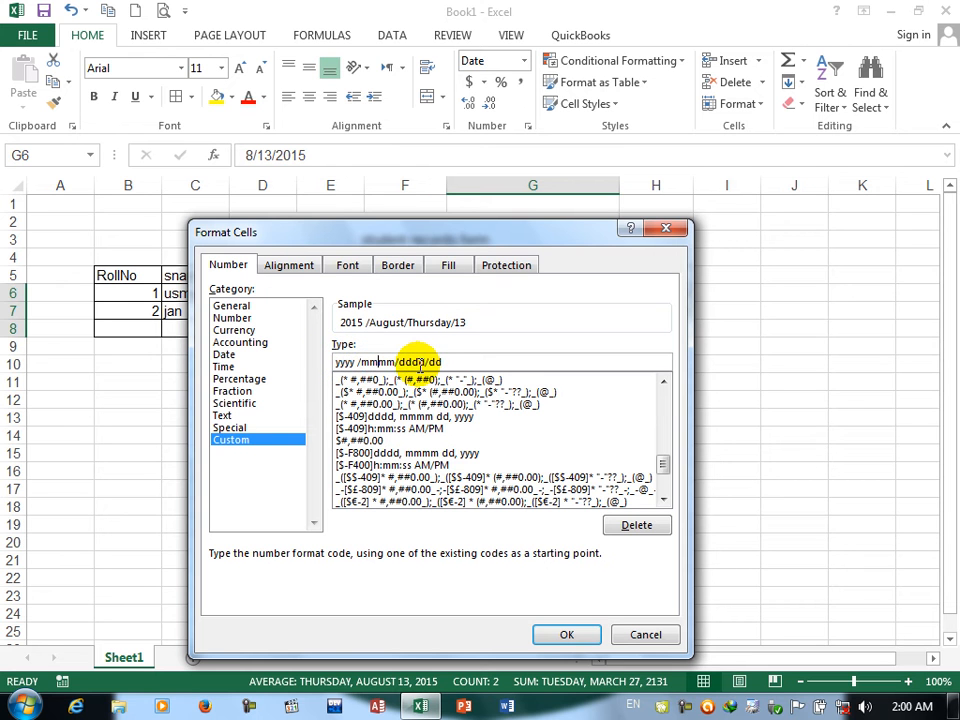
click(578, 632)
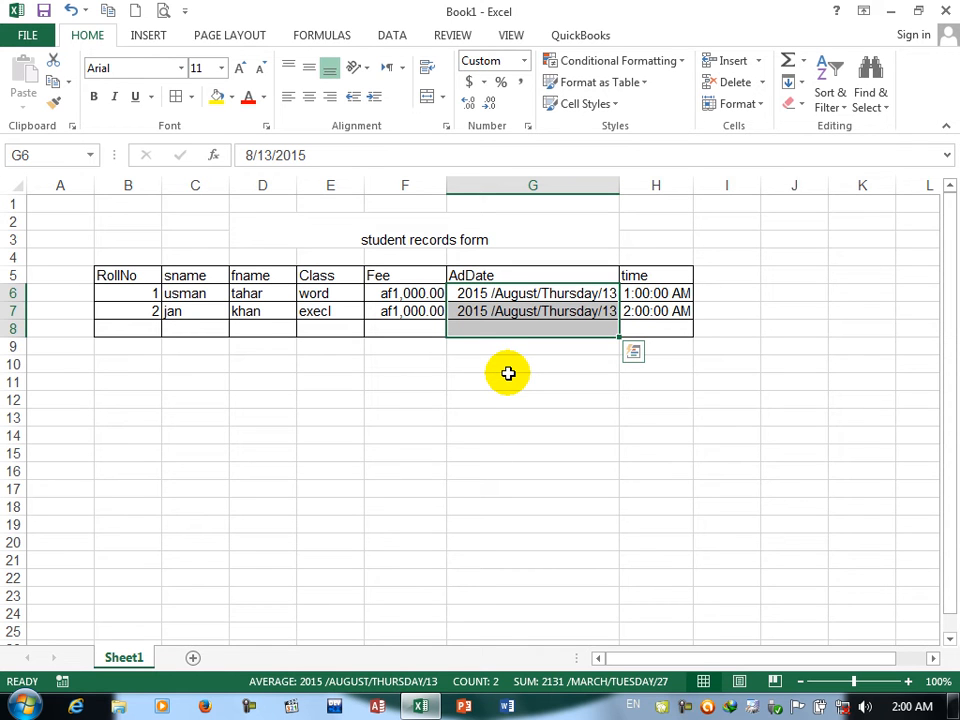
click(527, 126)
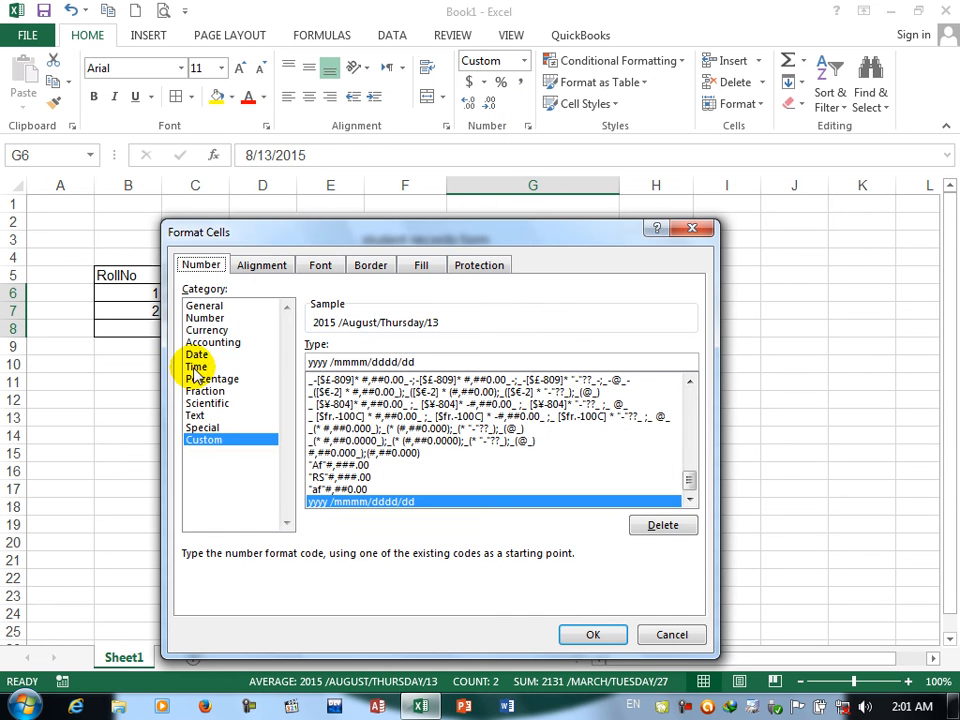
click(257, 367)
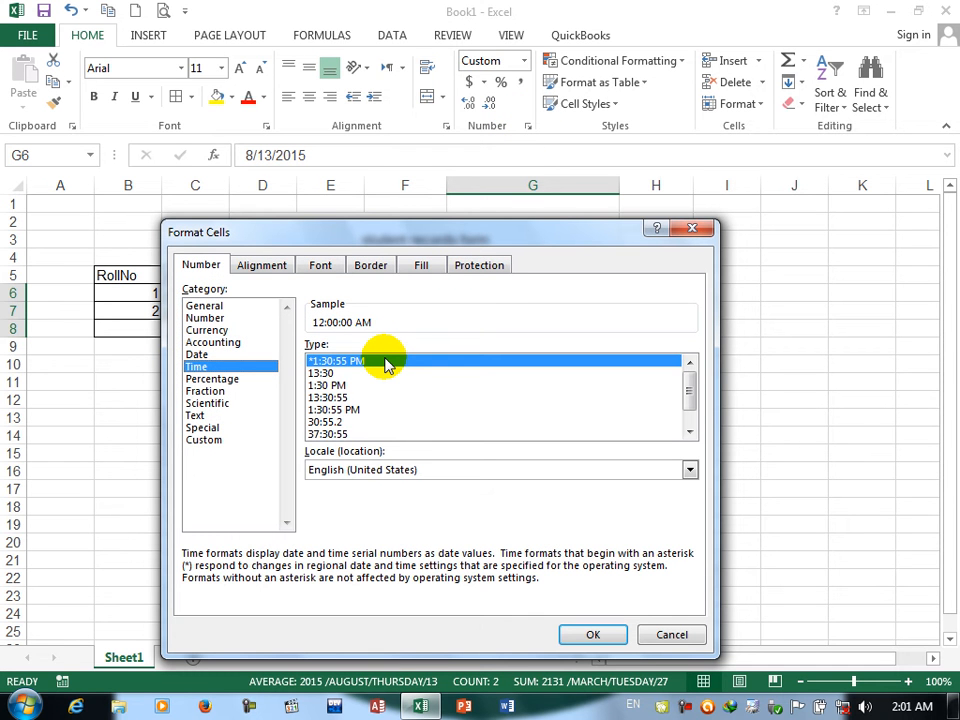
click(668, 630)
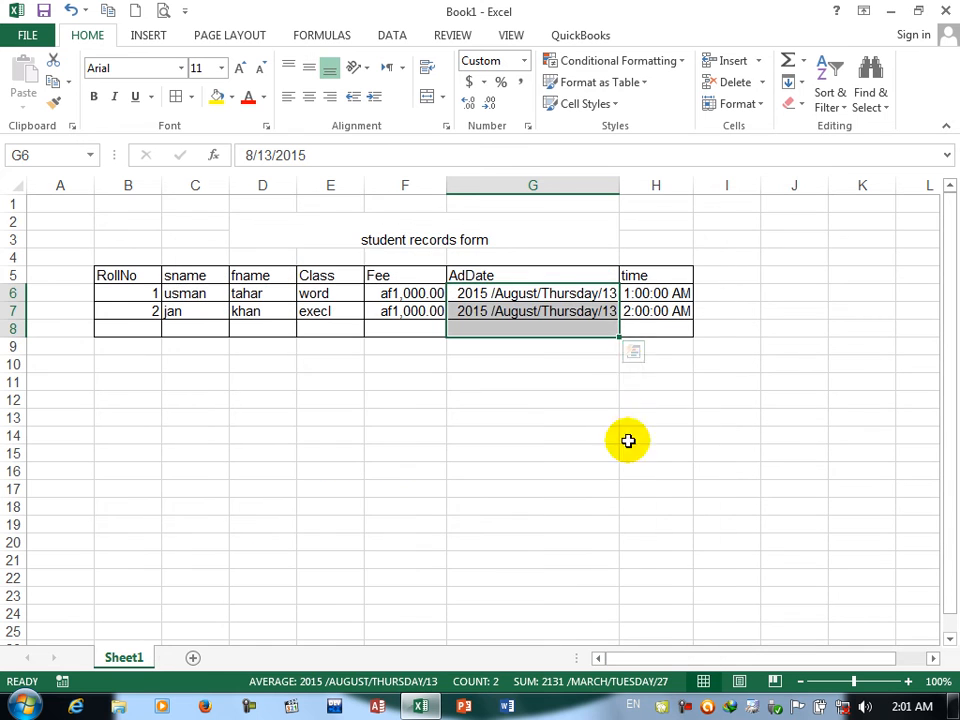
Step: Examine how the built-in Time types, from *1:30:55 PM to 3/14/12 1:30 PM, render the time cells H6:H8 in the Format Cells sample
drag(647, 294, 648, 338)
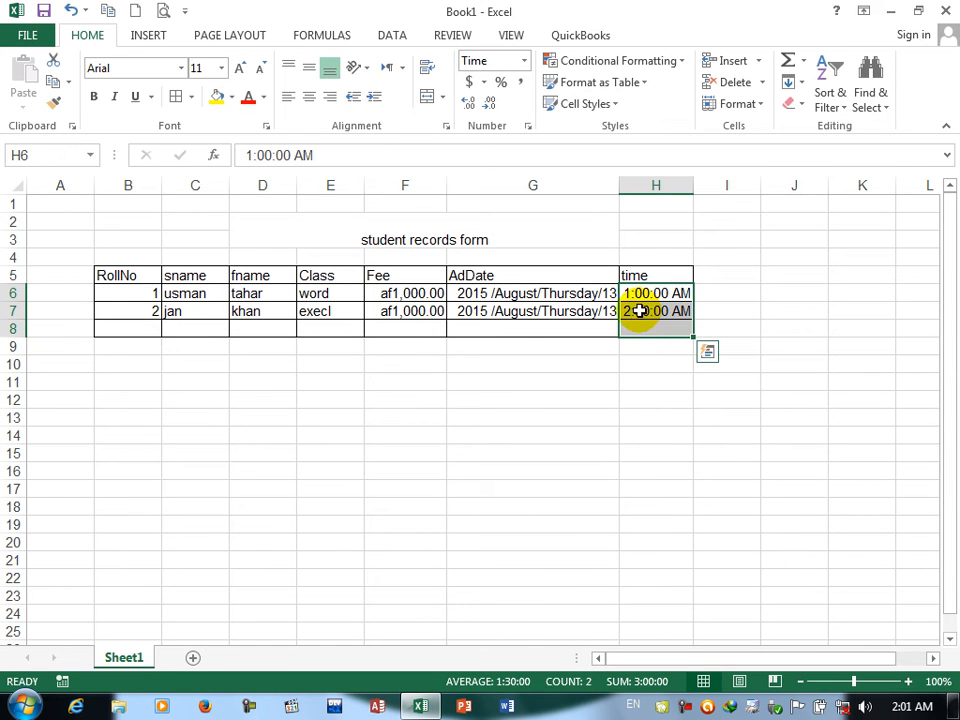
click(528, 125)
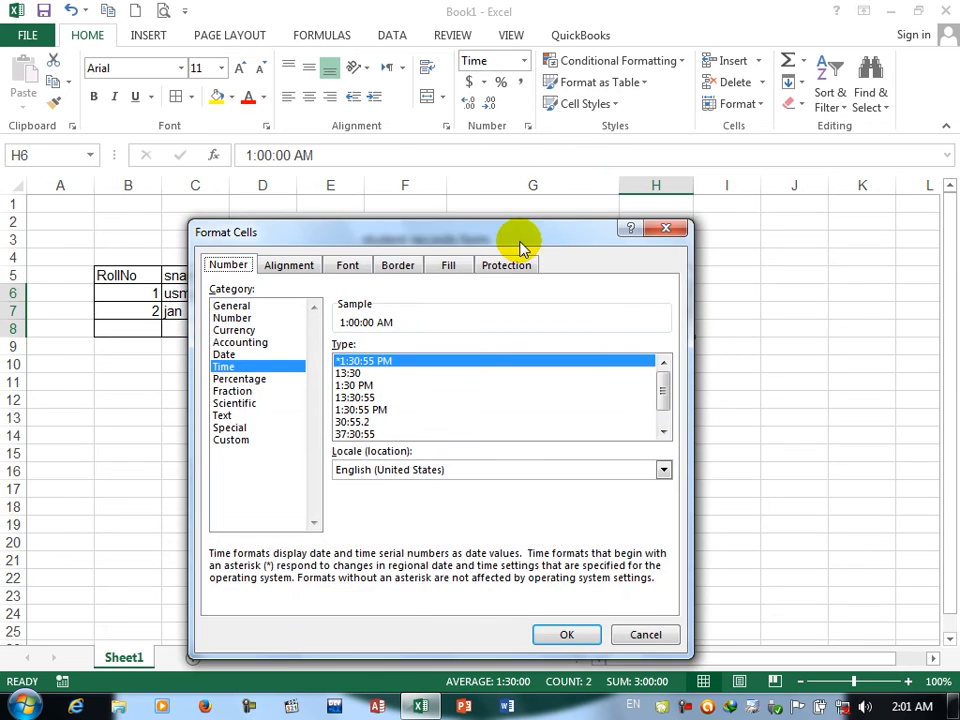
drag(520, 245, 317, 196)
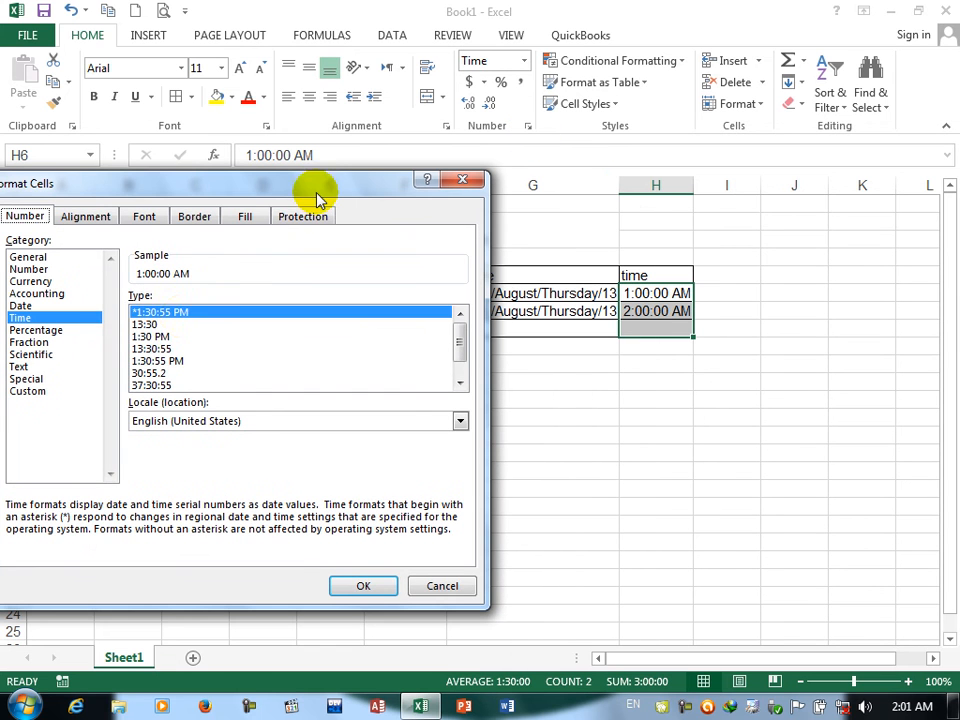
click(141, 324)
click(152, 313)
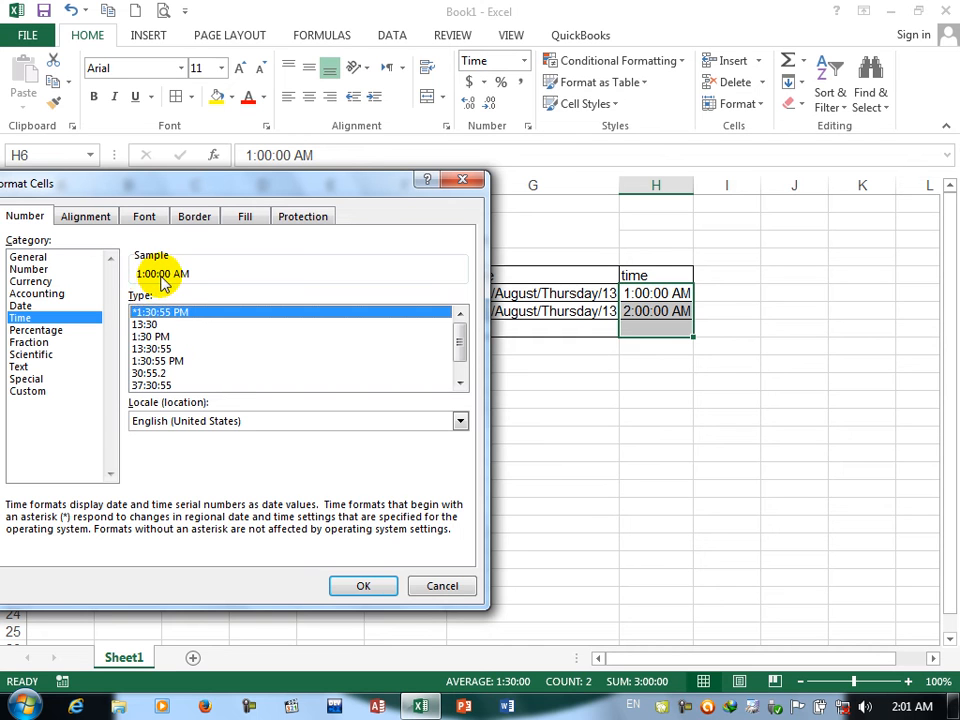
click(145, 324)
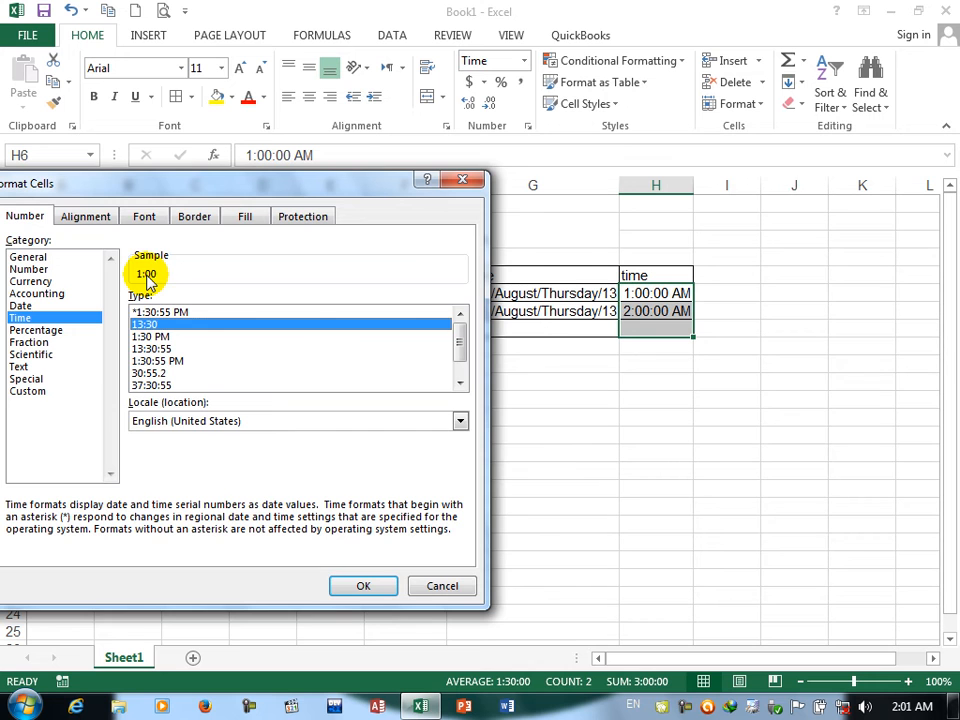
click(140, 337)
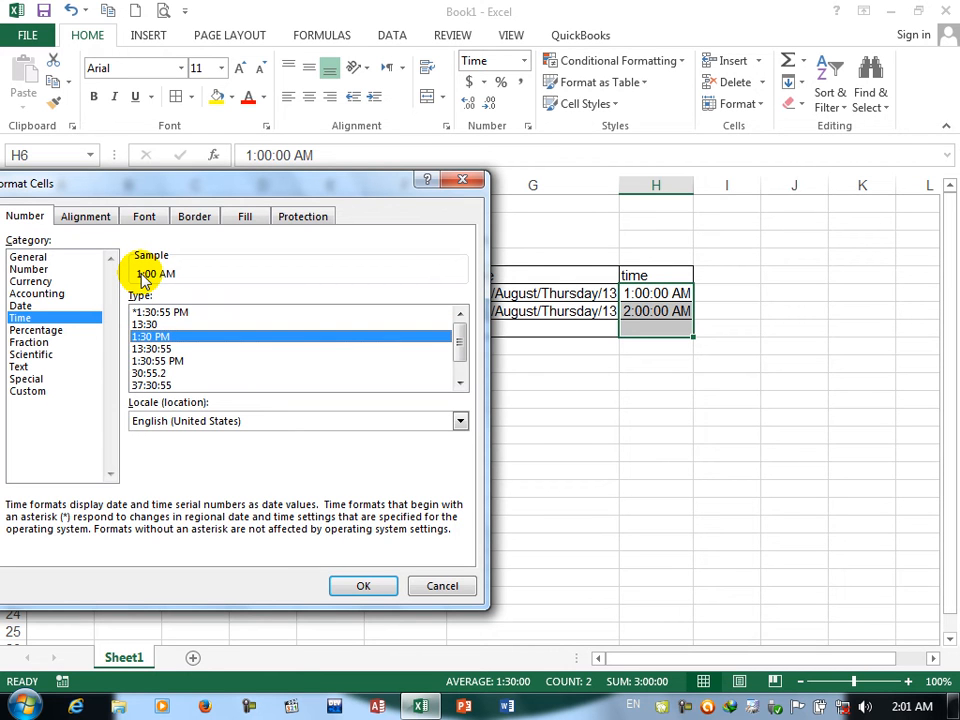
click(145, 349)
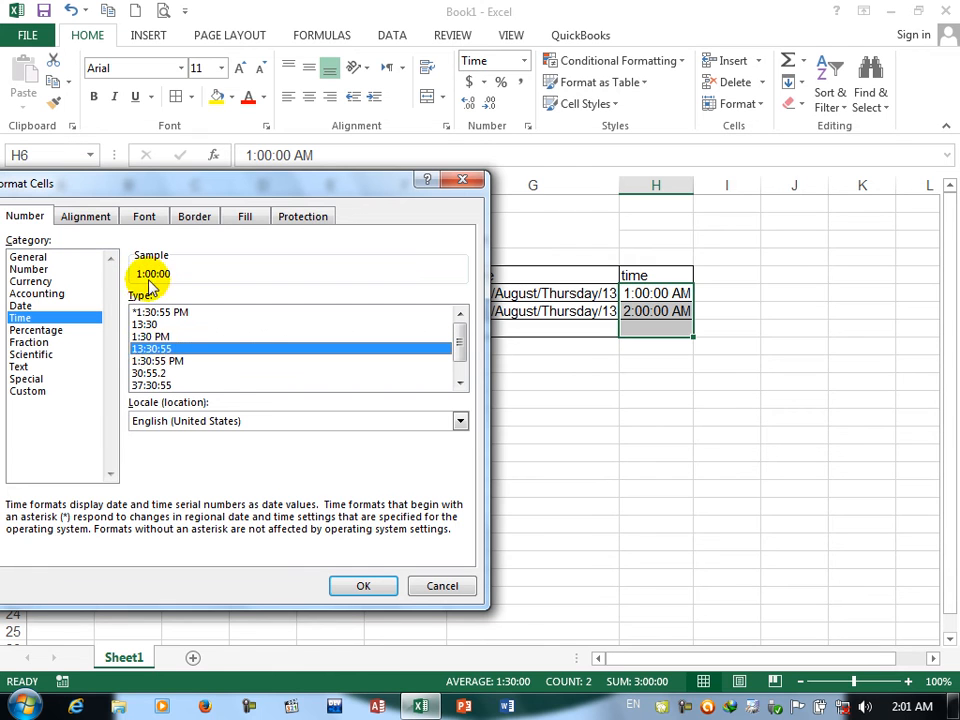
click(150, 361)
click(148, 373)
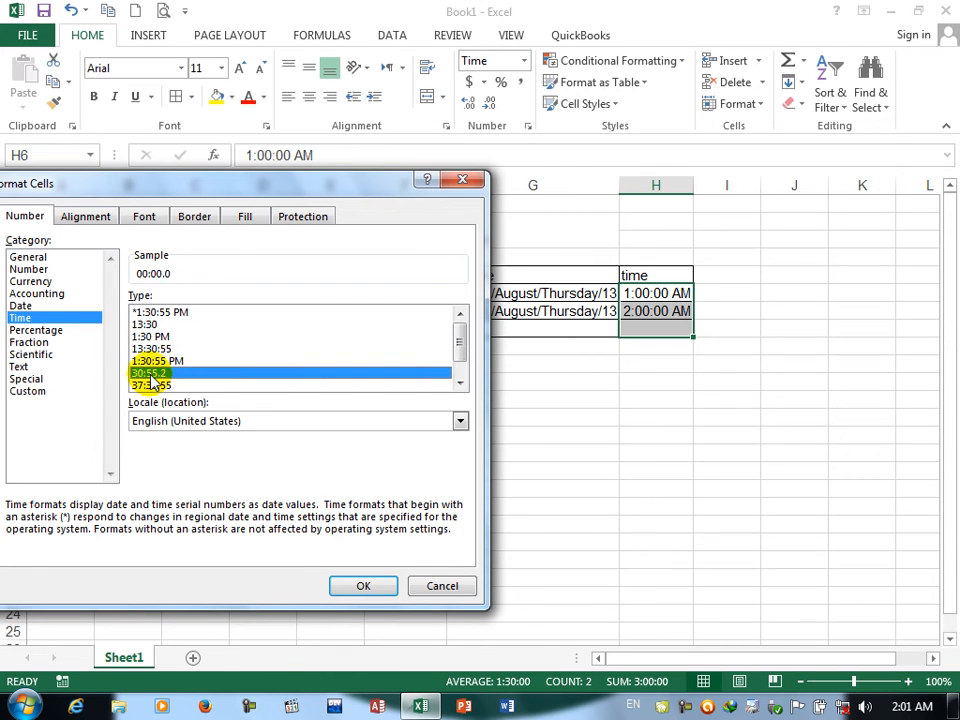
click(155, 386)
key(Down)
key(Down)
key(Up)
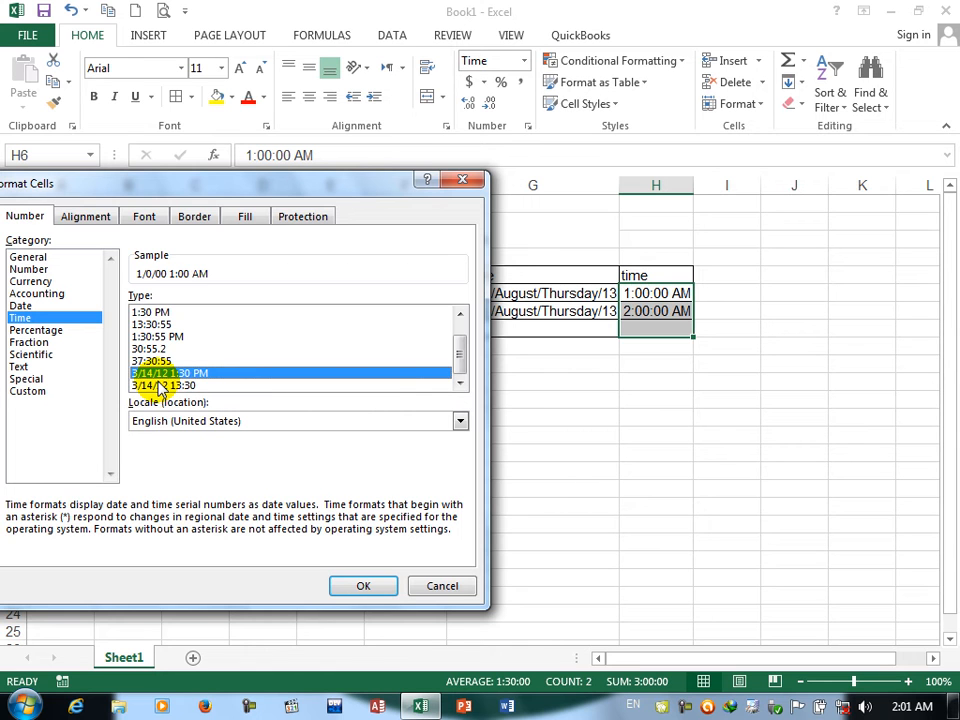
Step: Try the custom format code hh:mm:ss for the time cells H6:H8
click(22, 391)
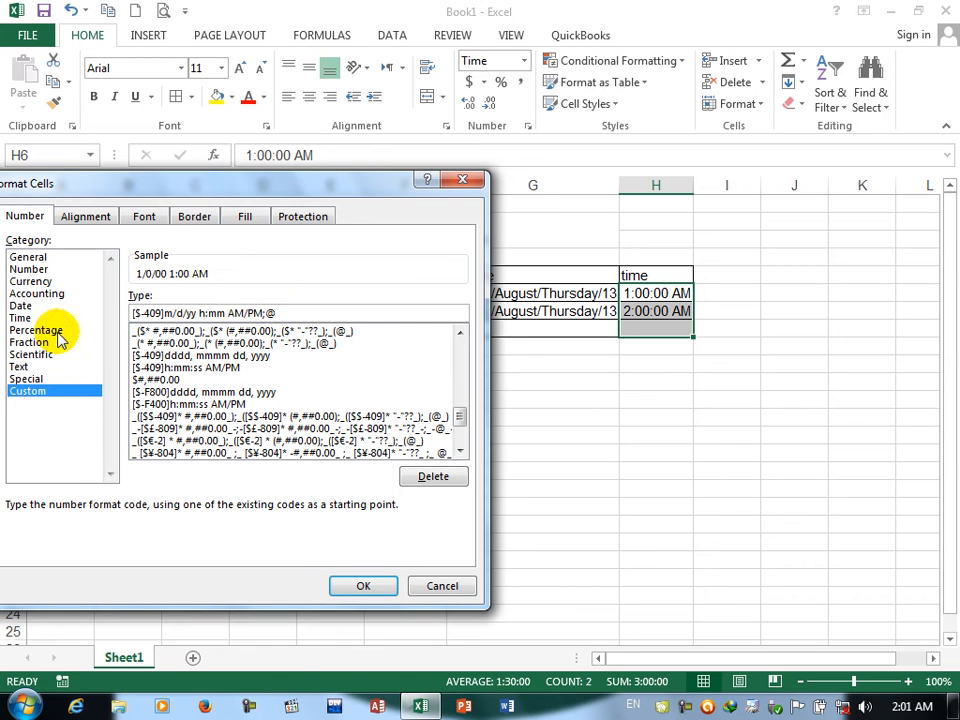
key(BackSpace)
key(BackSpace)
key(BackSpace)
key(BackSpace)
key(BackSpace)
key(BackSpace)
key(BackSpace)
key(BackSpace)
key(BackSpace)
key(BackSpace)
key(BackSpace)
key(BackSpace)
key(BackSpace)
key(BackSpace)
key(BackSpace)
key(BackSpace)
key(BackSpace)
key(BackSpace)
key(BackSpace)
key(BackSpace)
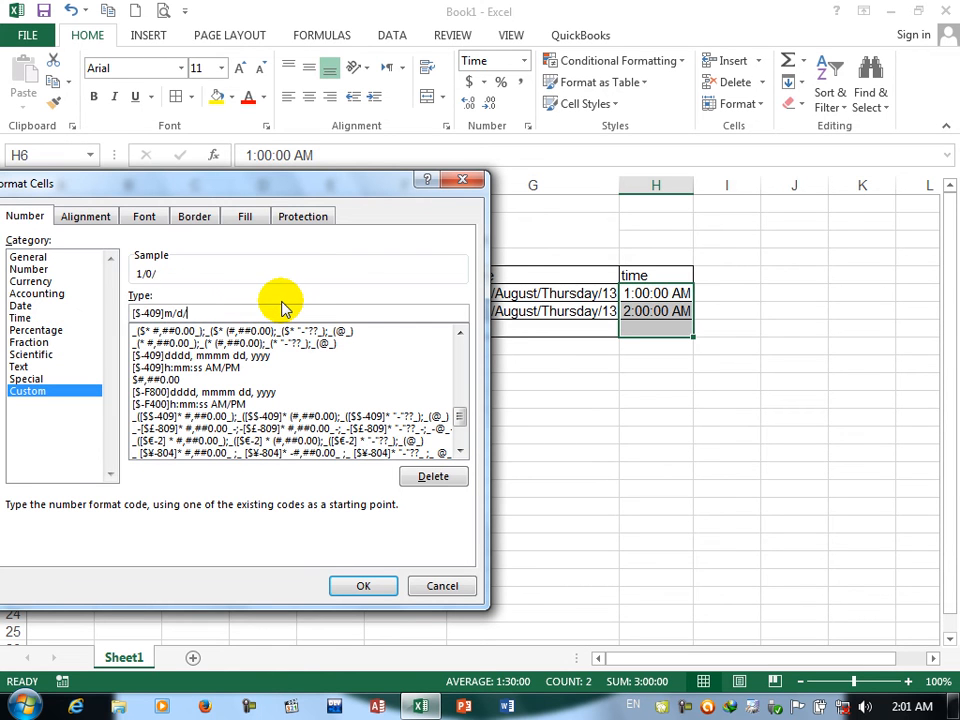
text(hh:mm)
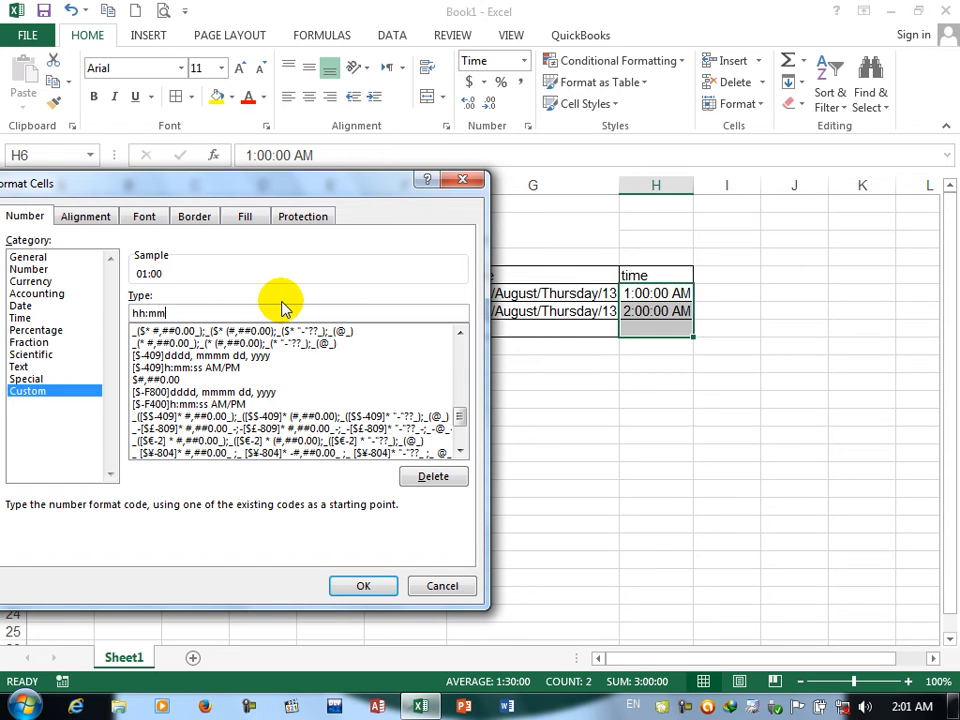
text(:sss AM)
Step: Apply the custom format h:mm:ss AM/PM to the time cells H6:H8, based on the listed code without its [$-409] prefix
click(225, 356)
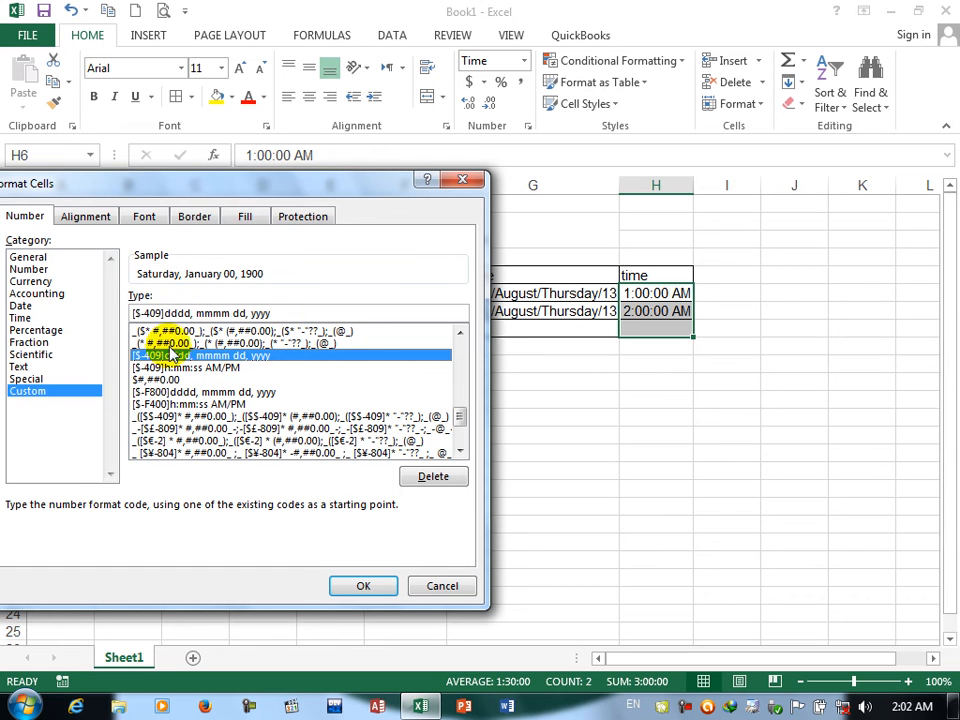
click(168, 368)
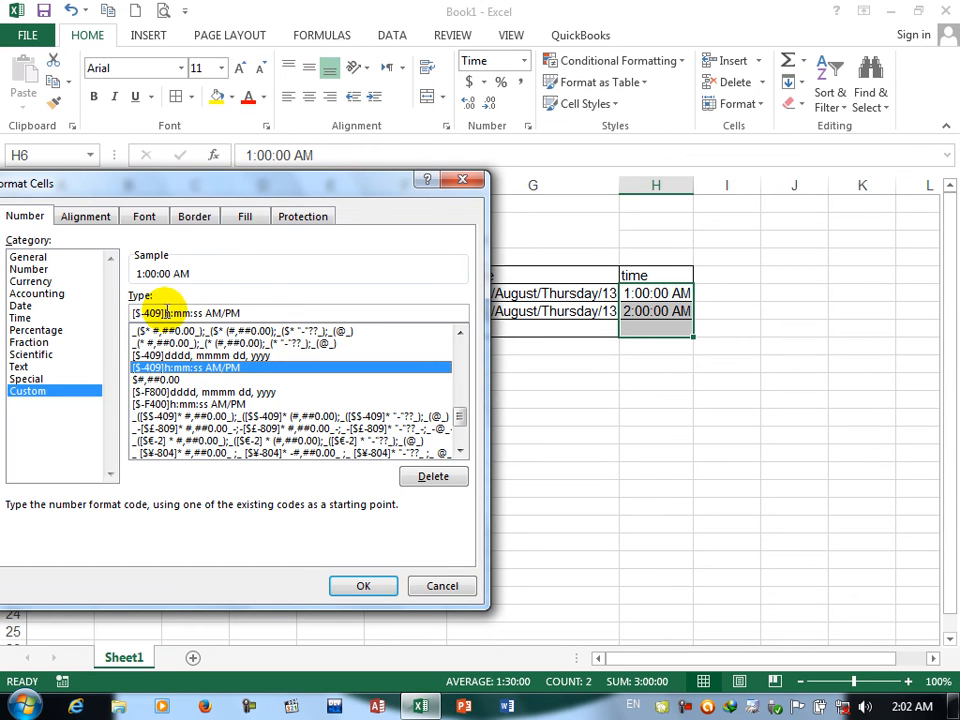
drag(164, 313, 131, 313)
key(BackSpace)
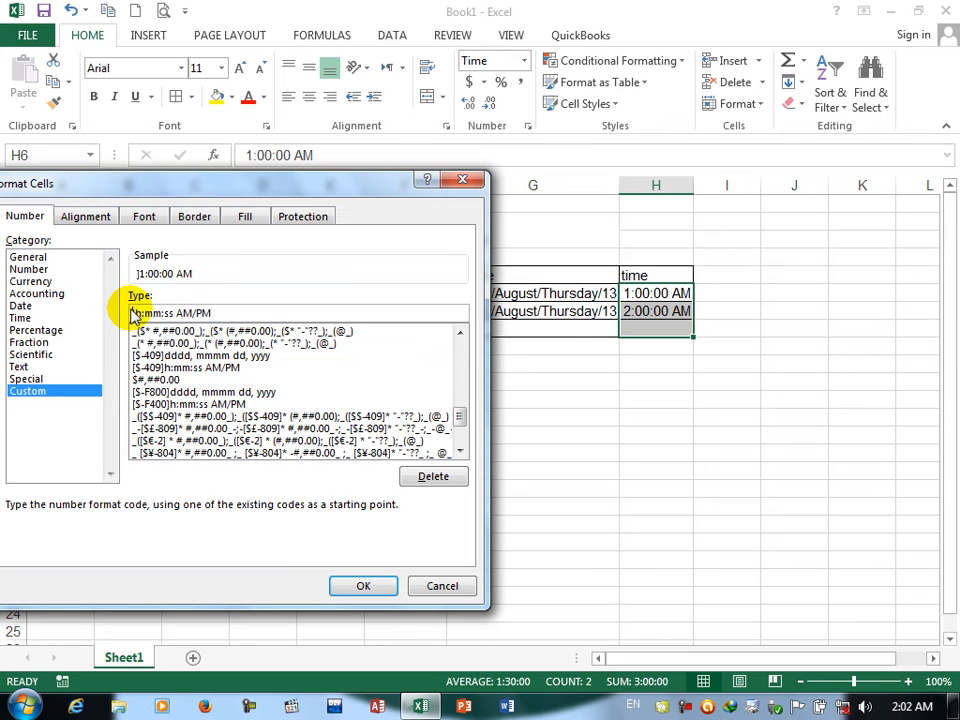
key(BackSpace)
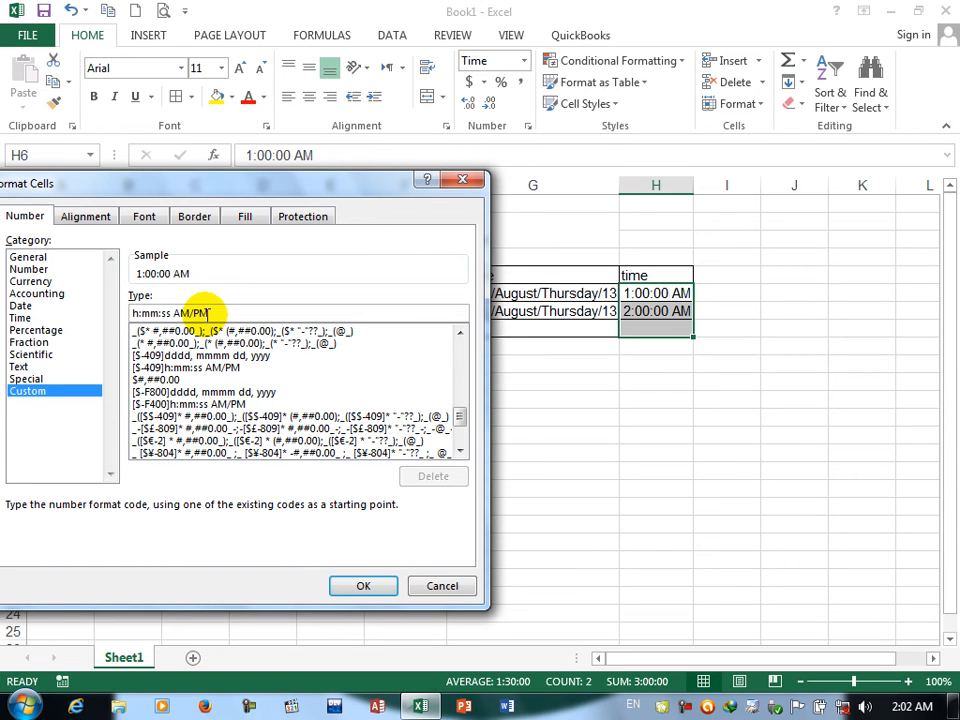
click(360, 586)
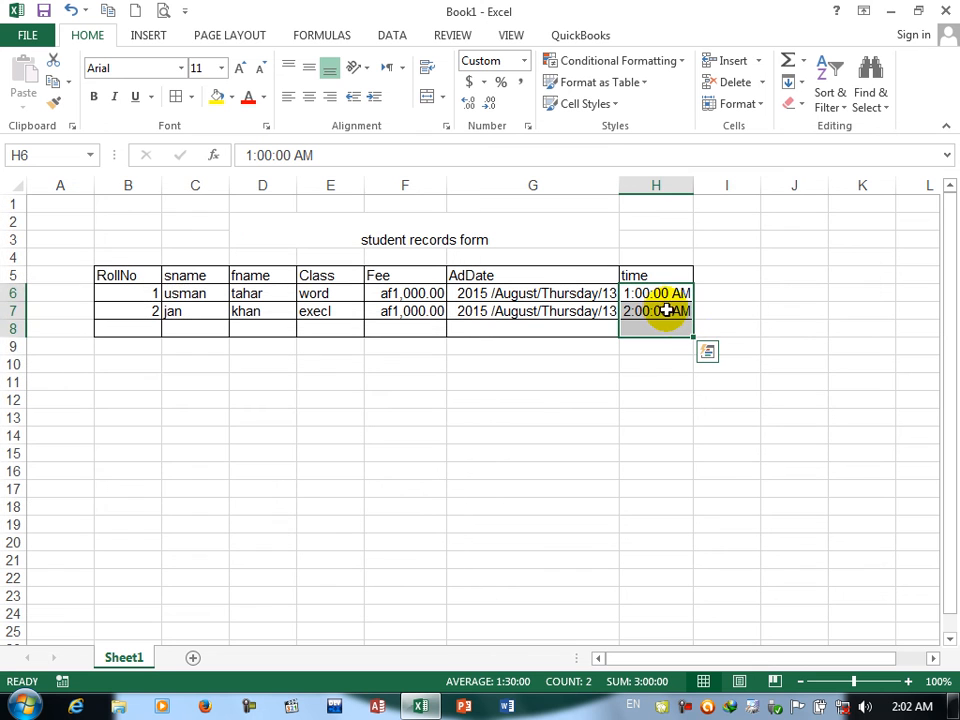
click(527, 126)
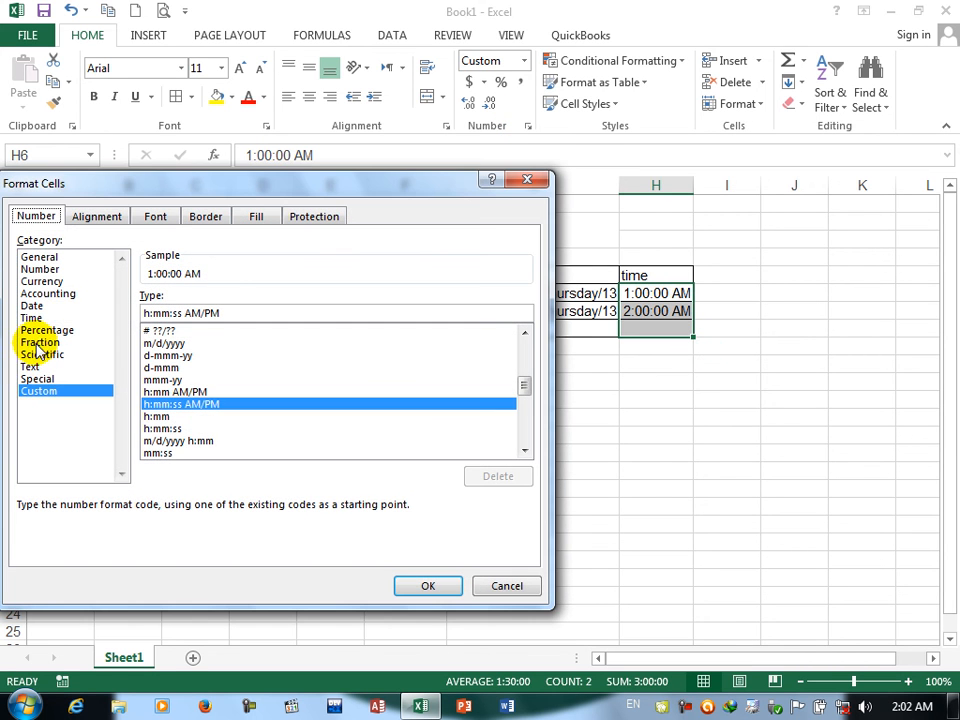
click(35, 331)
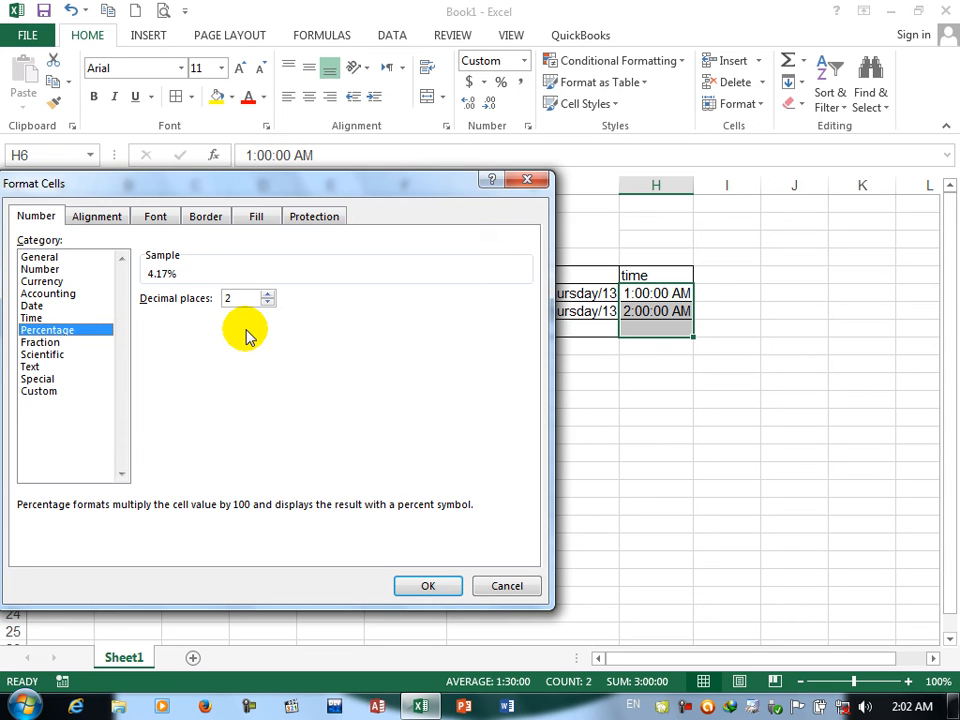
click(538, 589)
Step: Add a Discount column heading in I5 and extend the table borders to cells I5:I8
click(709, 275)
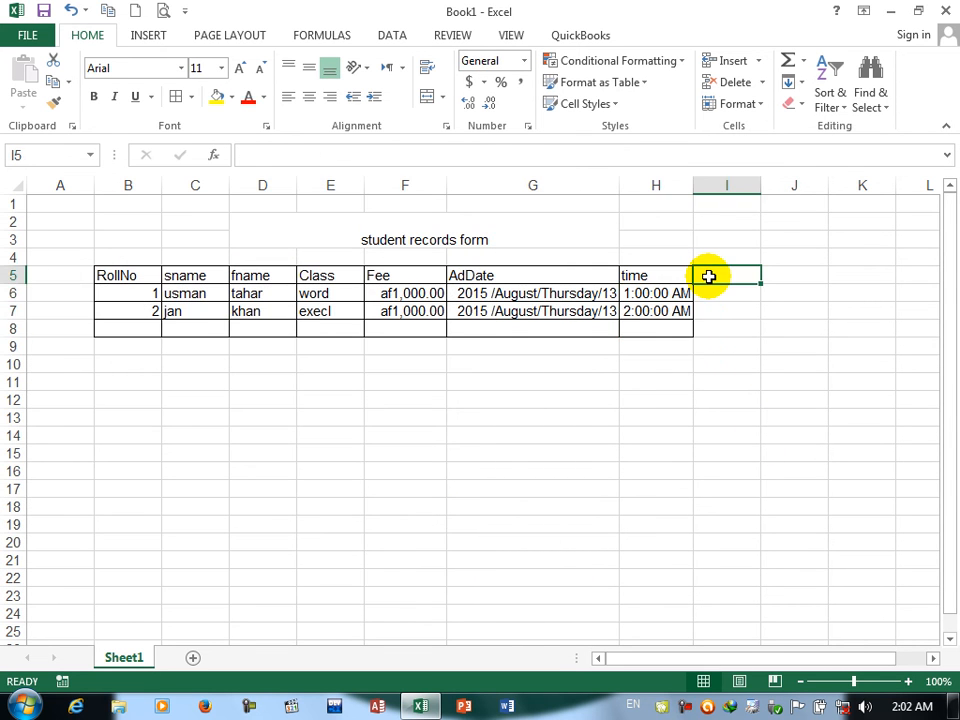
text(Discount)
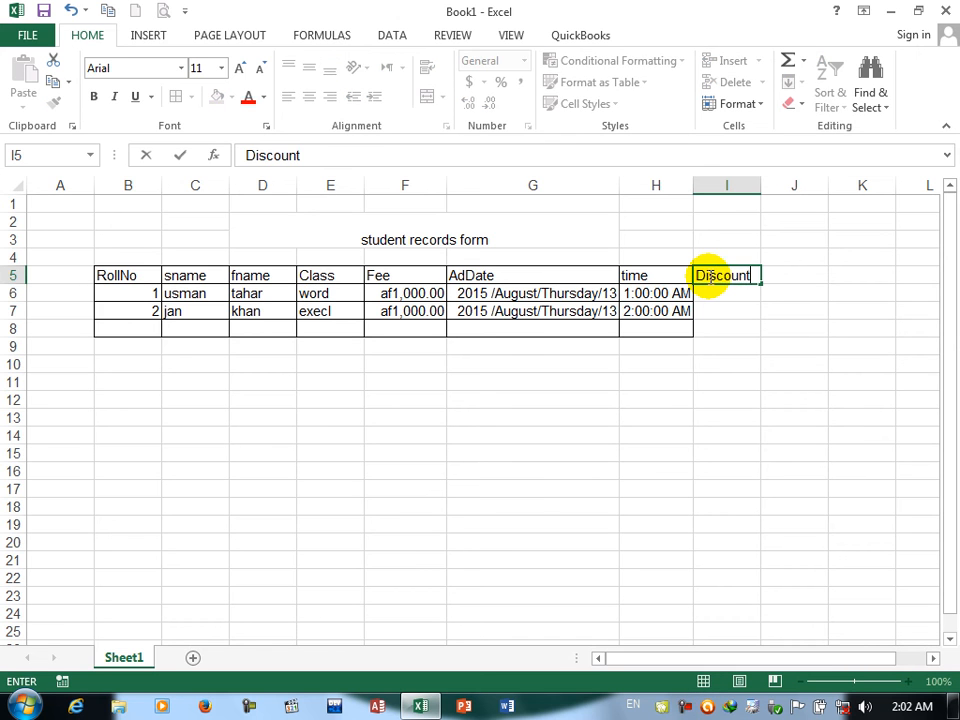
key(Return)
drag(728, 275, 724, 332)
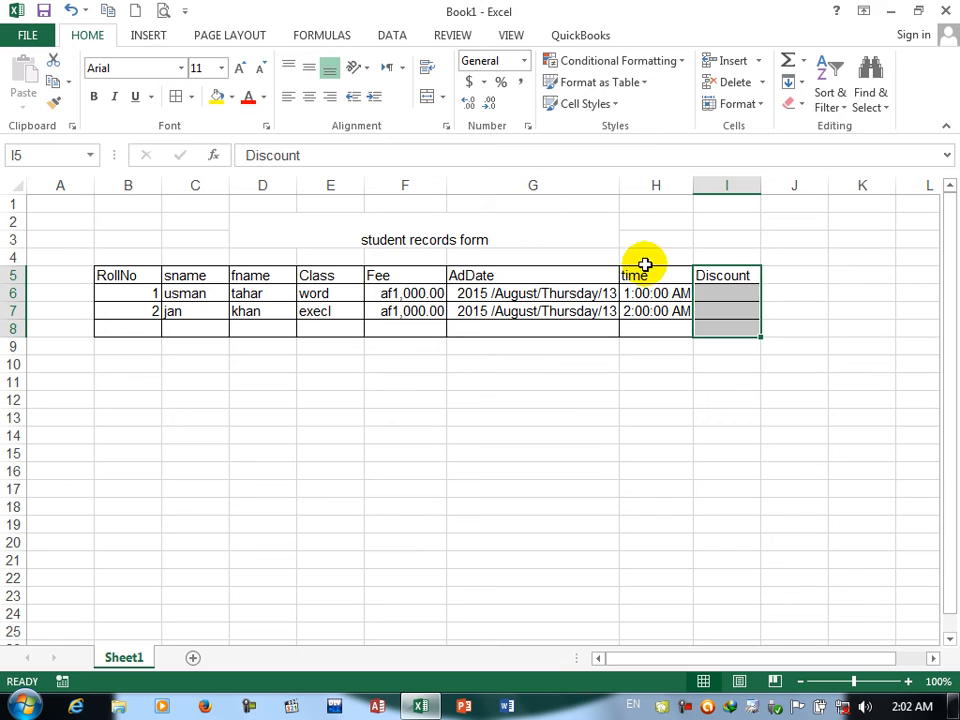
Step: Enter the discount values 5 in I6 and 10 in I7, and select I6
click(737, 296)
text(5)
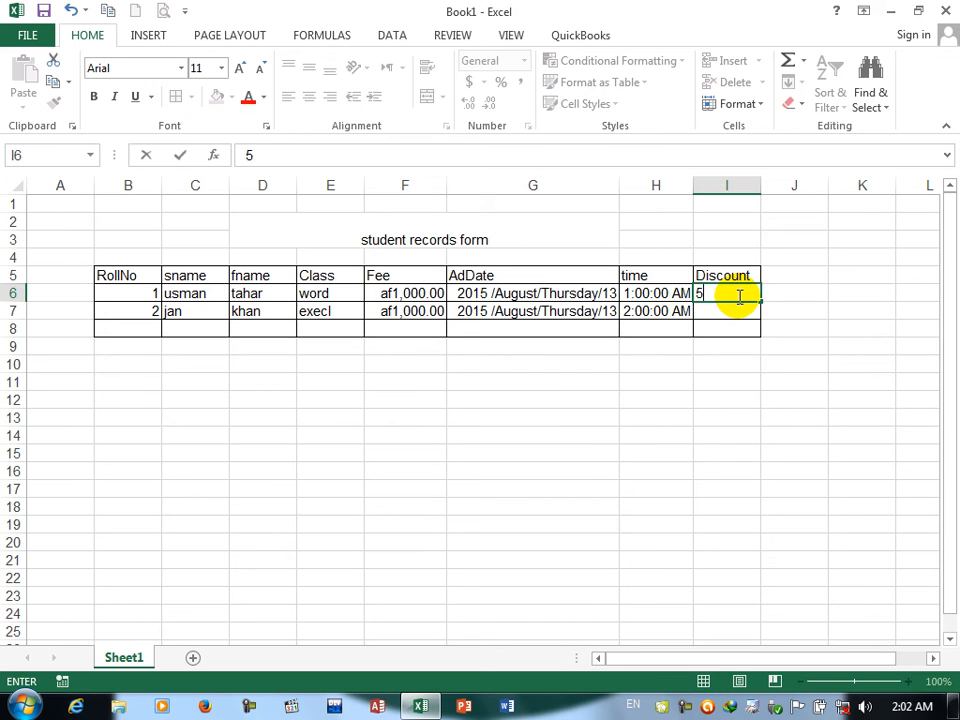
key(Return)
text(10)
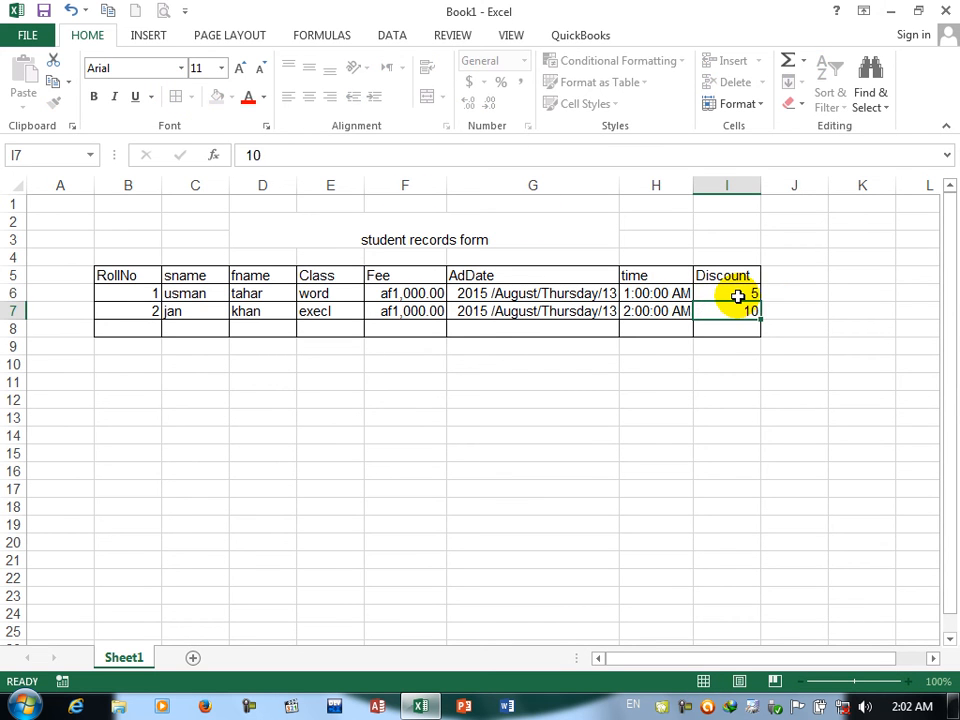
key(Return)
click(736, 294)
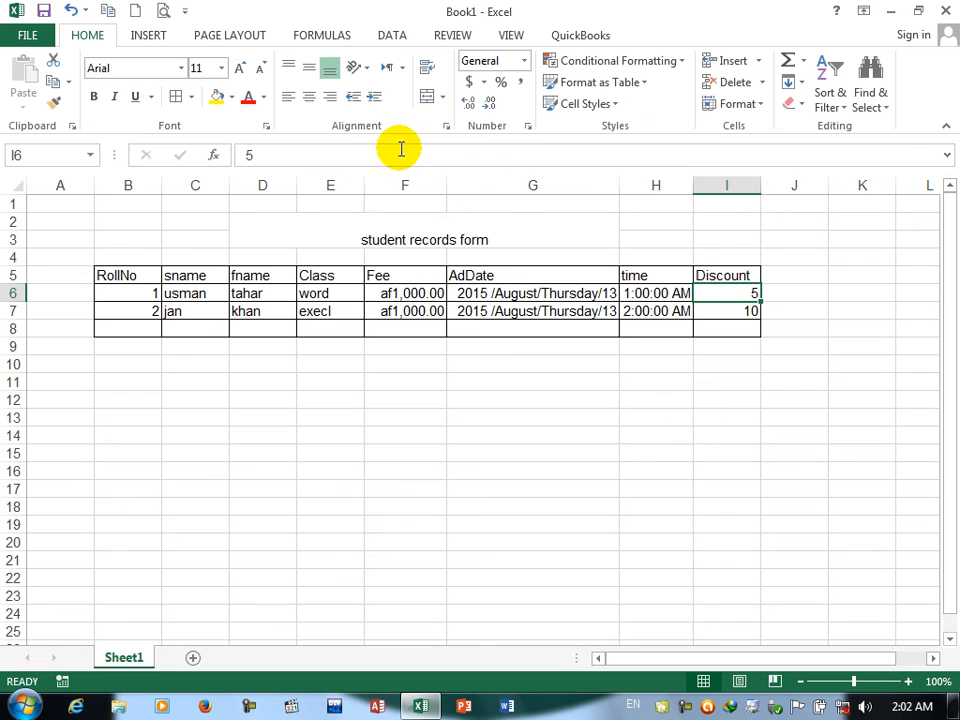
Step: Apply the Percentage format with 0 decimal places to discount cell I6
click(528, 126)
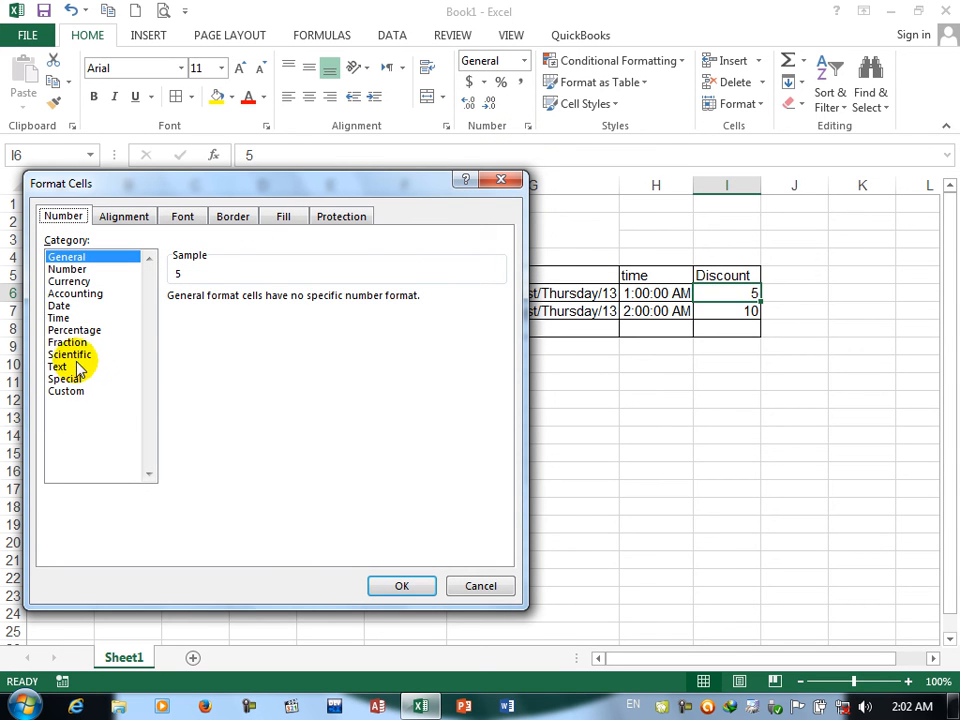
click(74, 345)
click(63, 329)
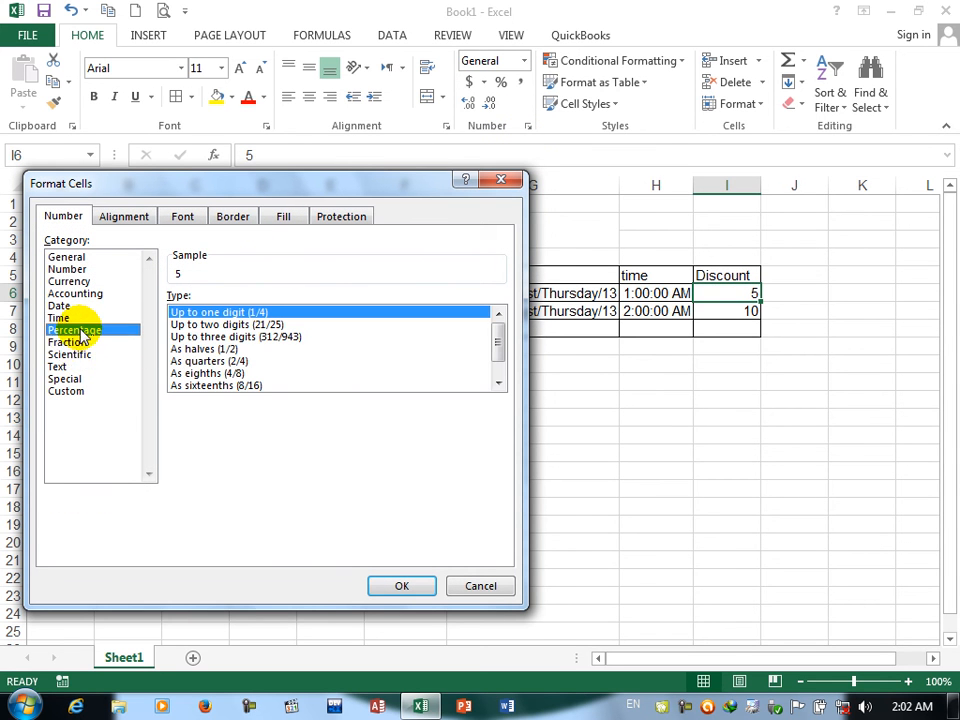
click(295, 303)
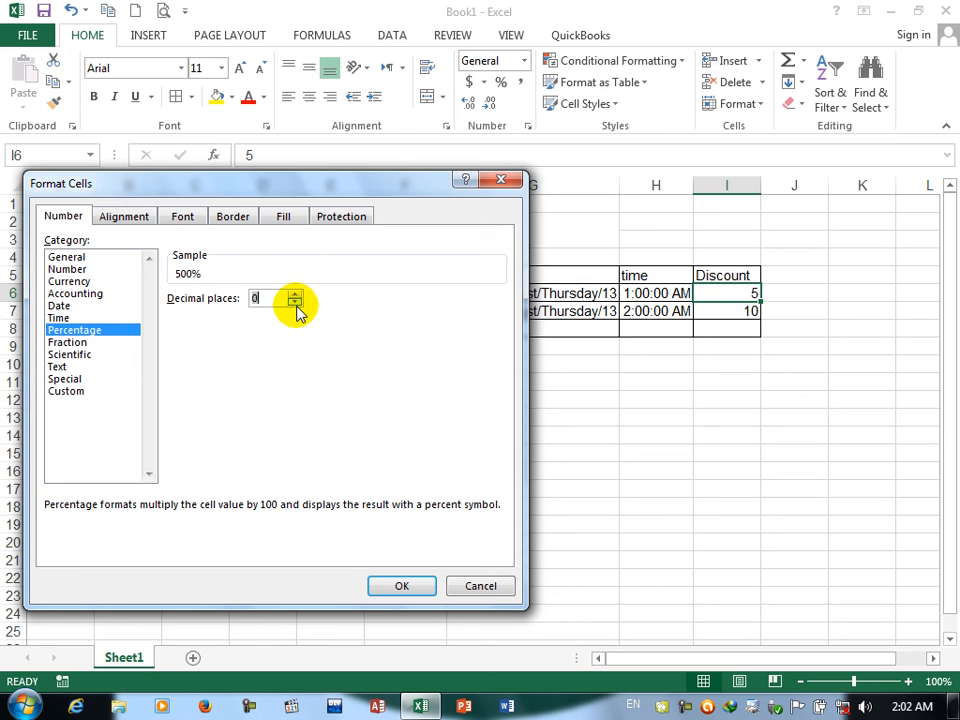
click(414, 590)
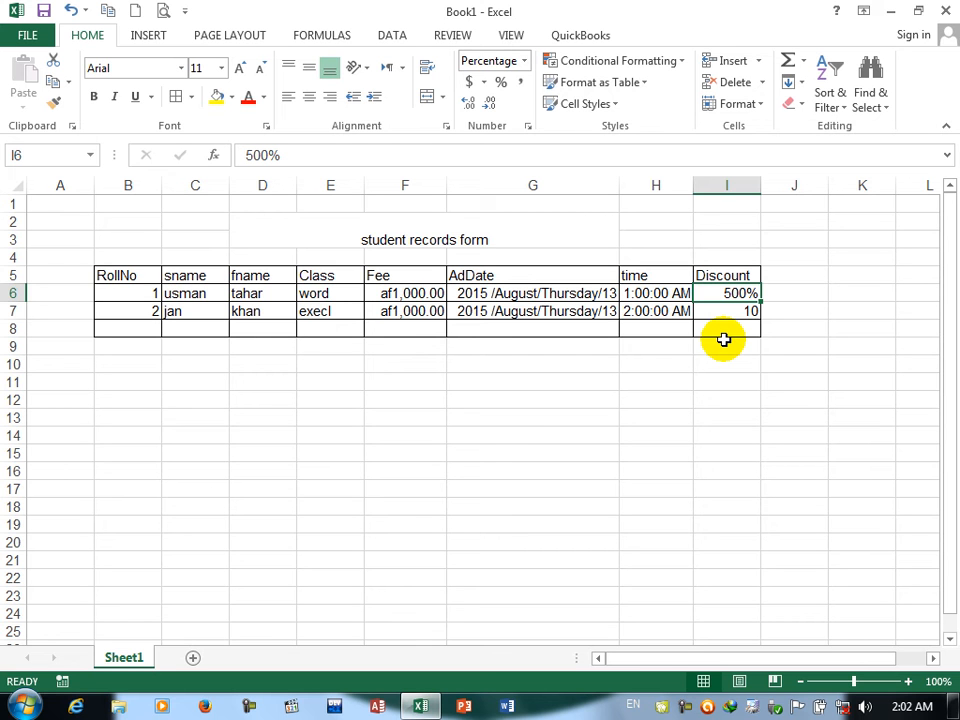
Step: Preview the General, Number, Currency, Accounting, Percentage with 3 decimal places and Fraction formats for I6 without applying any
click(529, 127)
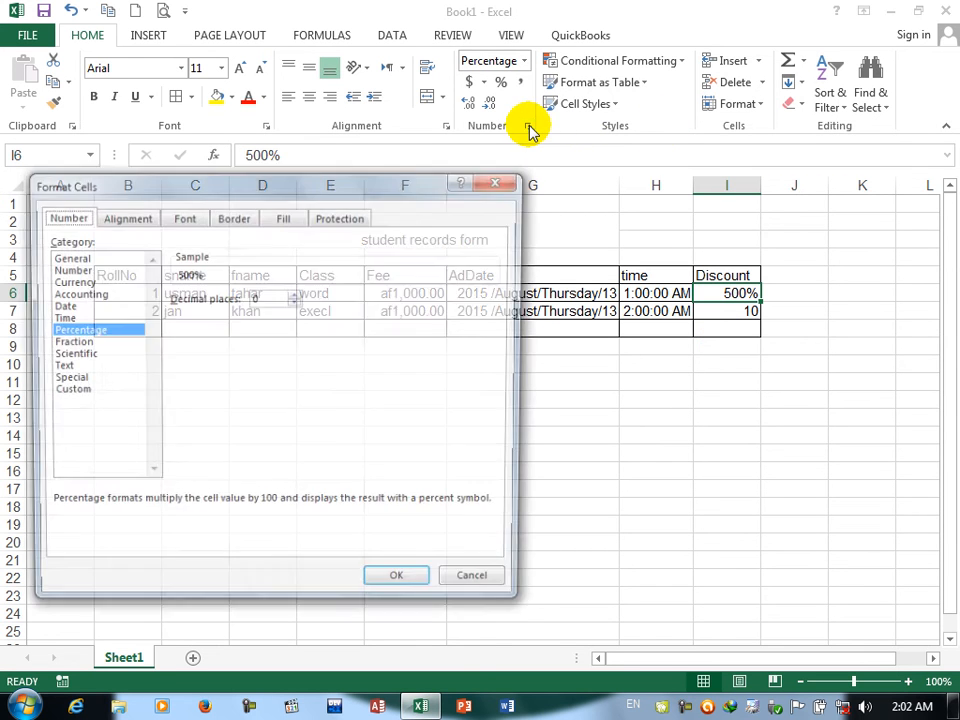
click(86, 269)
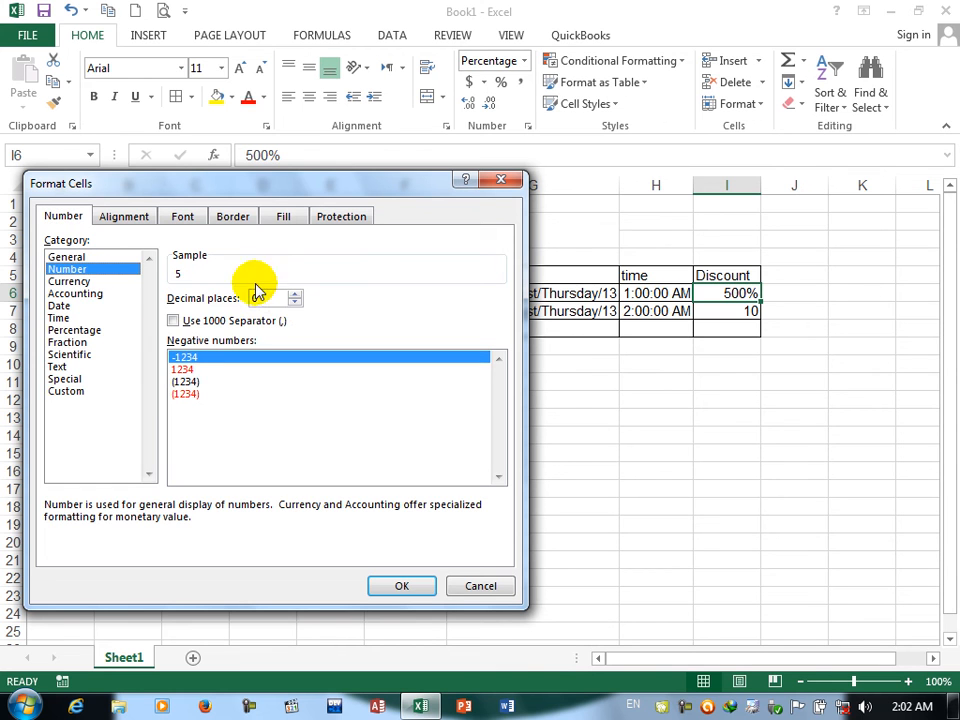
click(79, 281)
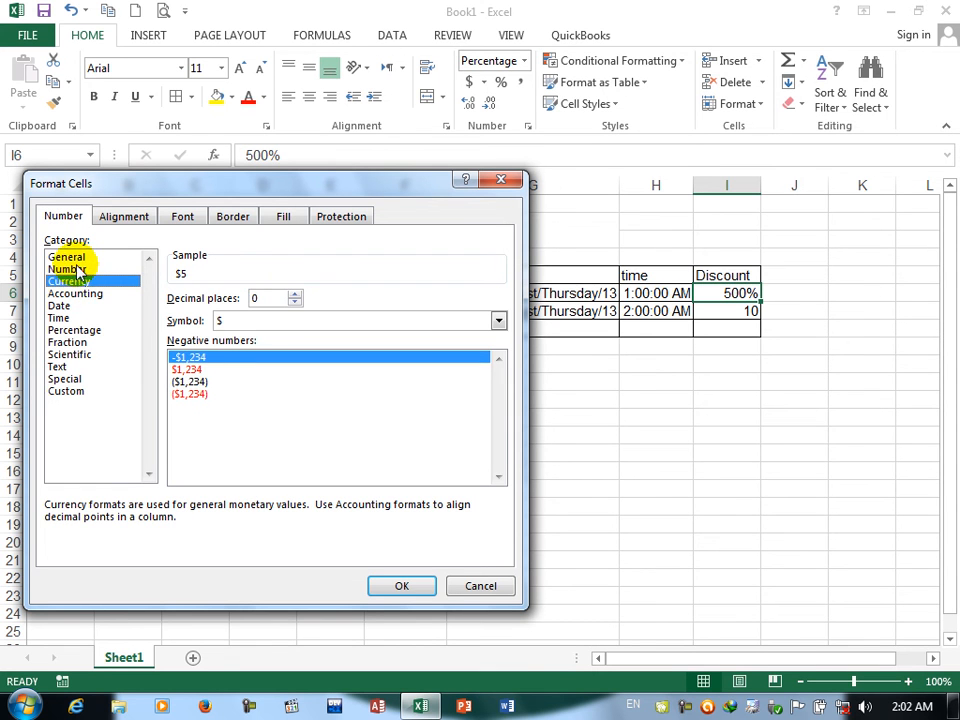
click(62, 257)
click(70, 281)
click(78, 269)
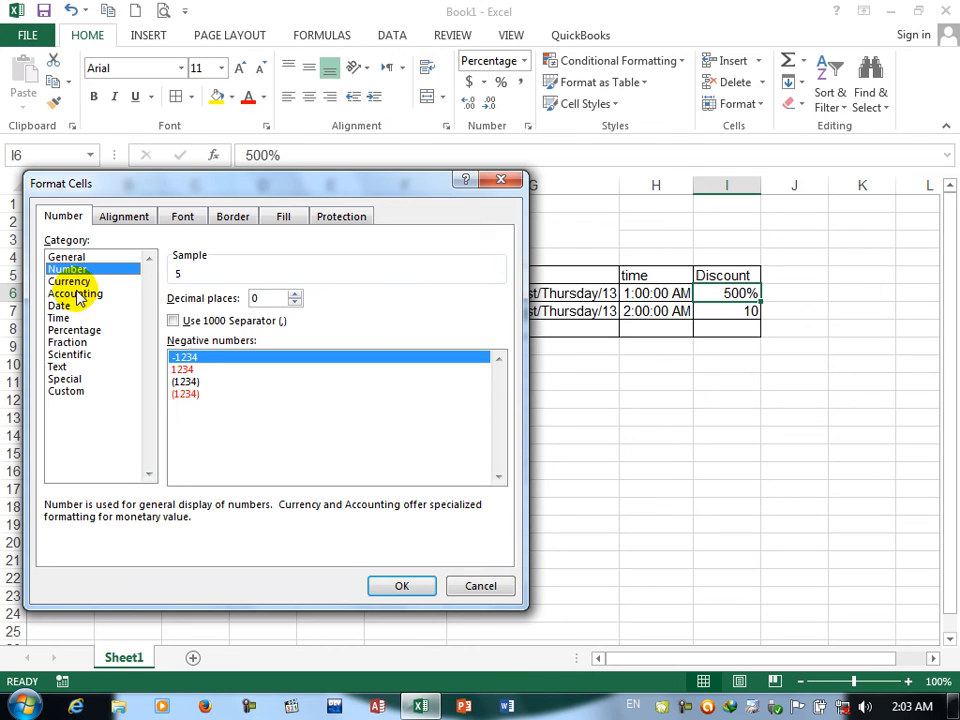
click(78, 294)
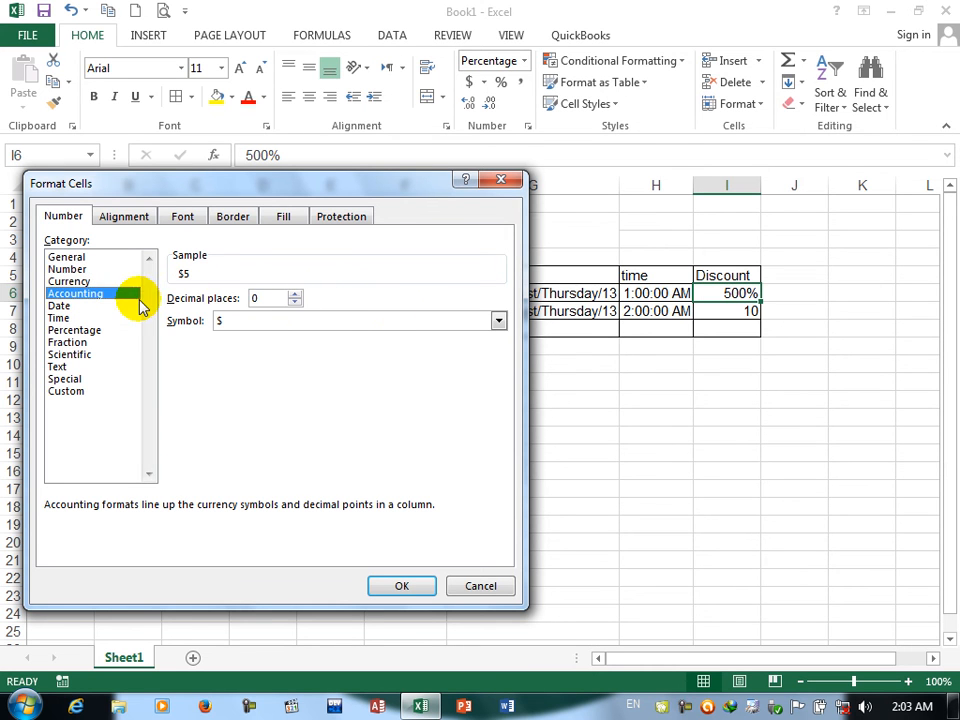
click(76, 330)
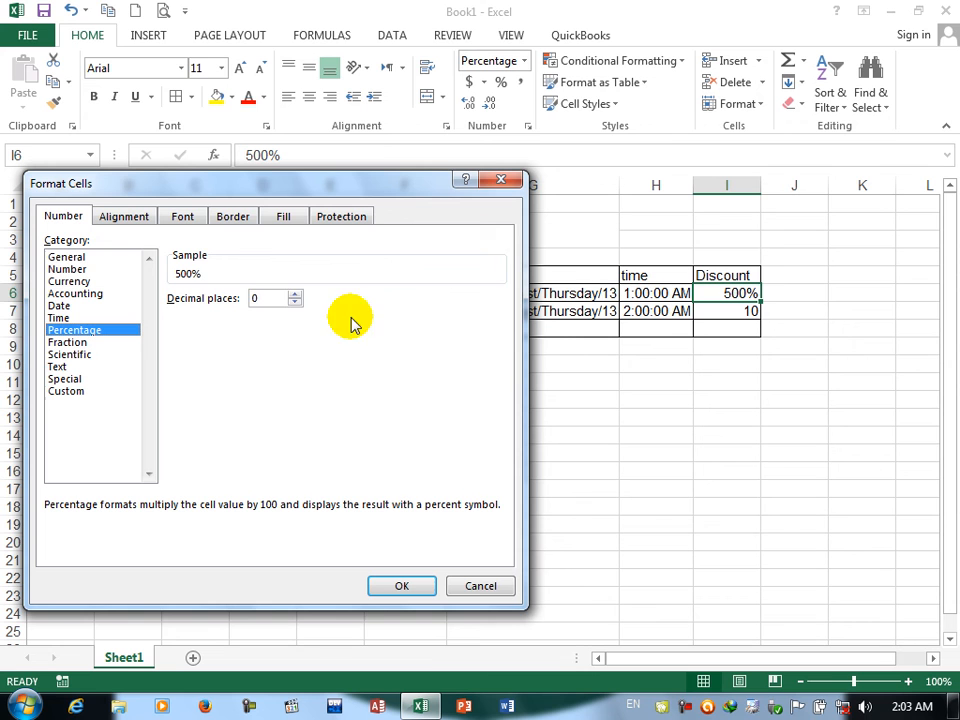
click(295, 294)
click(295, 294)
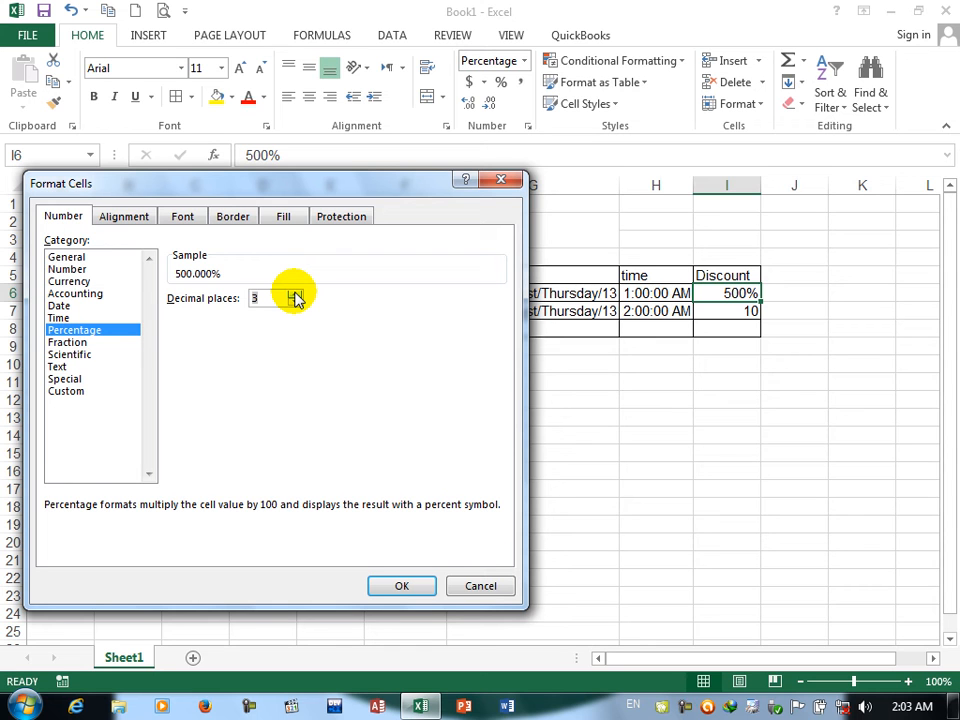
click(68, 343)
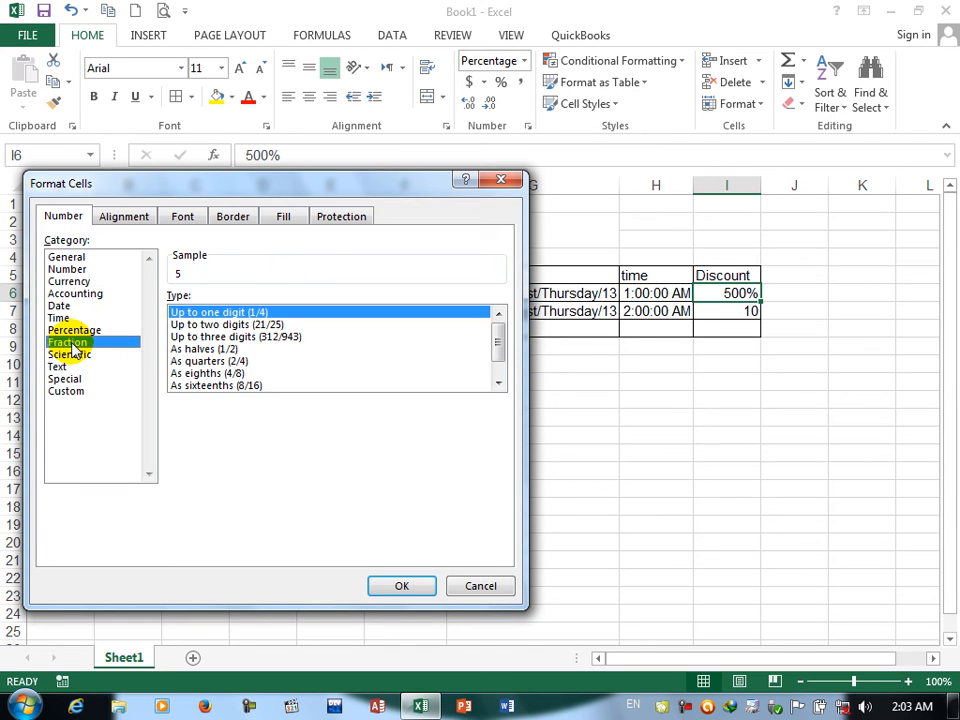
click(471, 586)
Step: Enter the sample fractions 3/4 in D15 and 120/130 in D16, below the table
click(254, 448)
text(3/4)
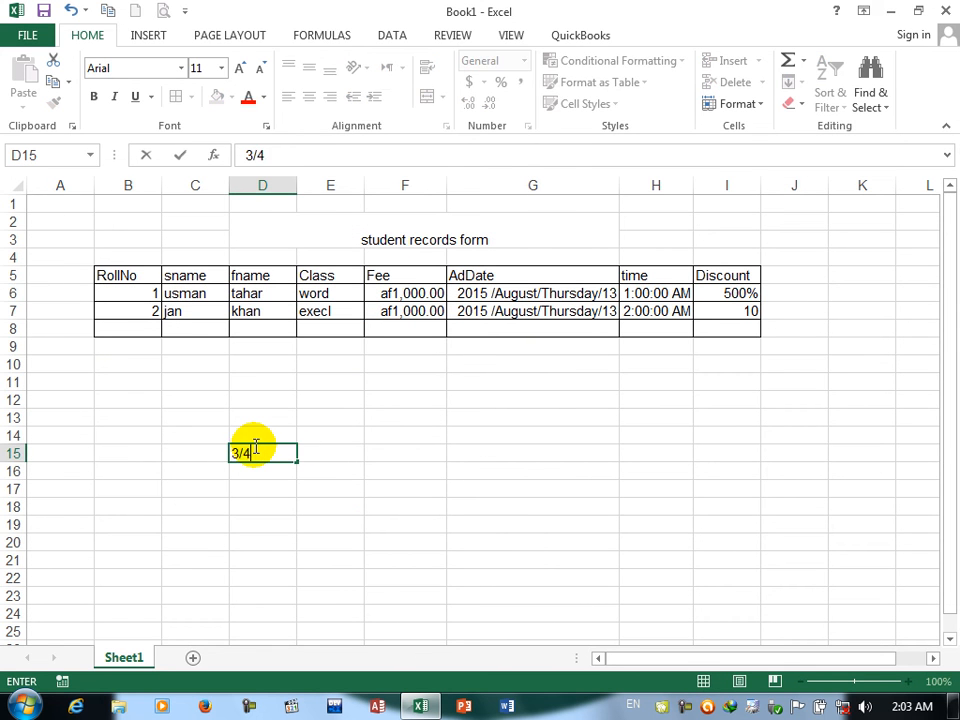
key(Return)
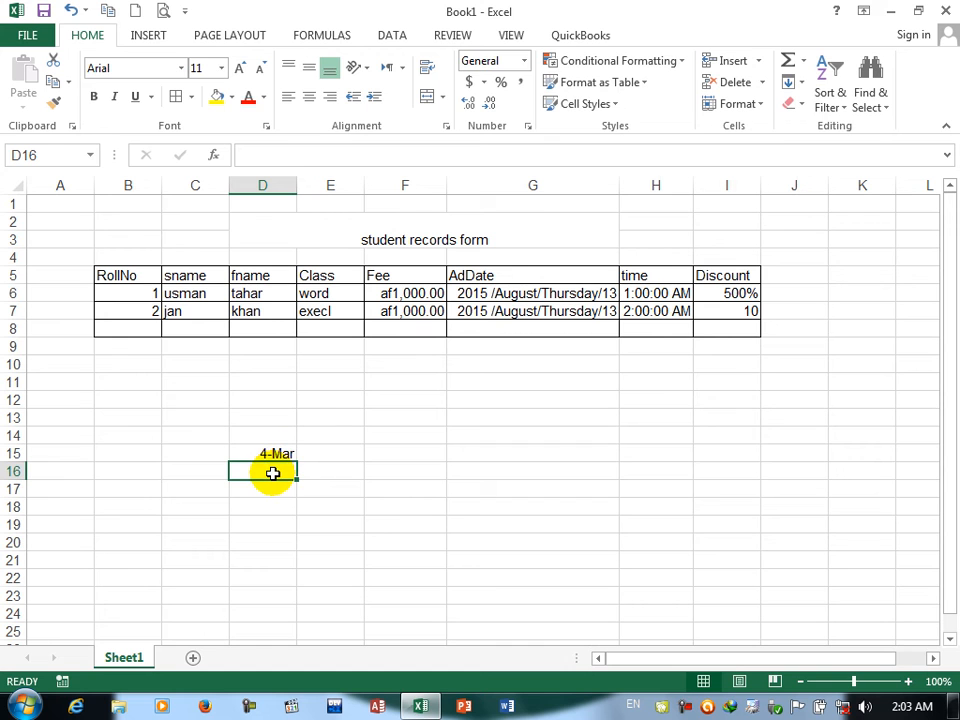
text(12)
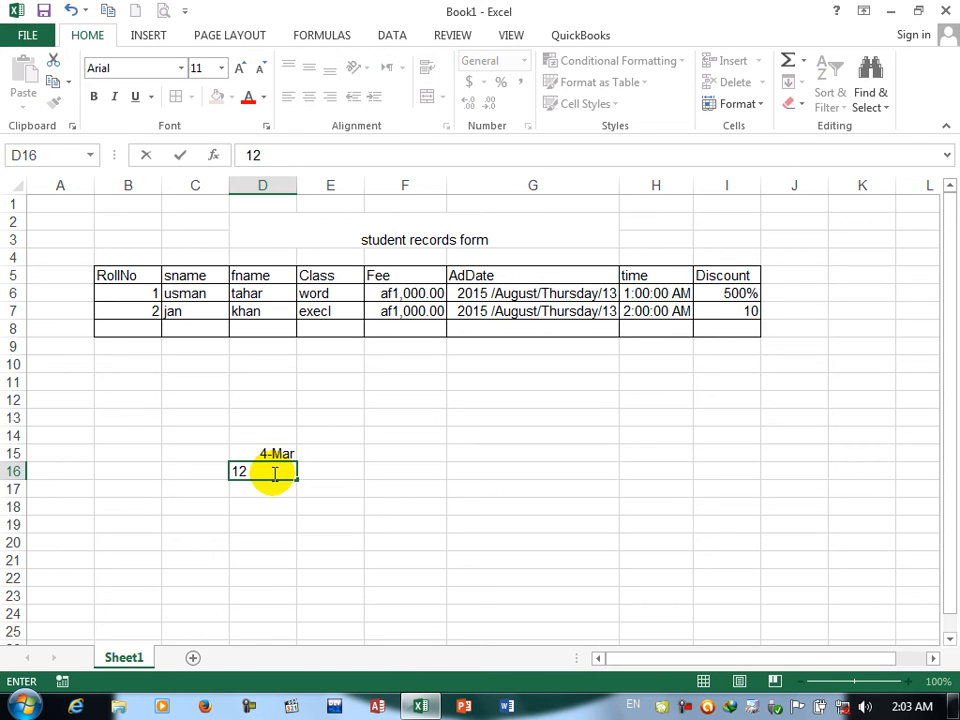
text(0/130)
key(Return)
Step: Apply the Fraction format Up to two digits (21/25) to cell D16
click(274, 468)
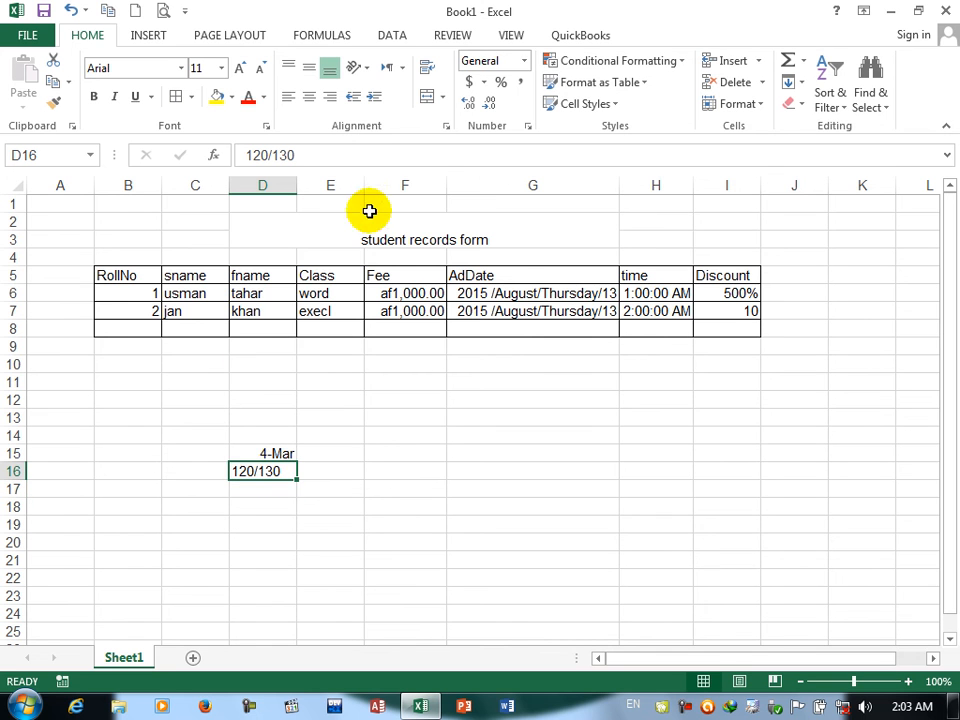
click(528, 125)
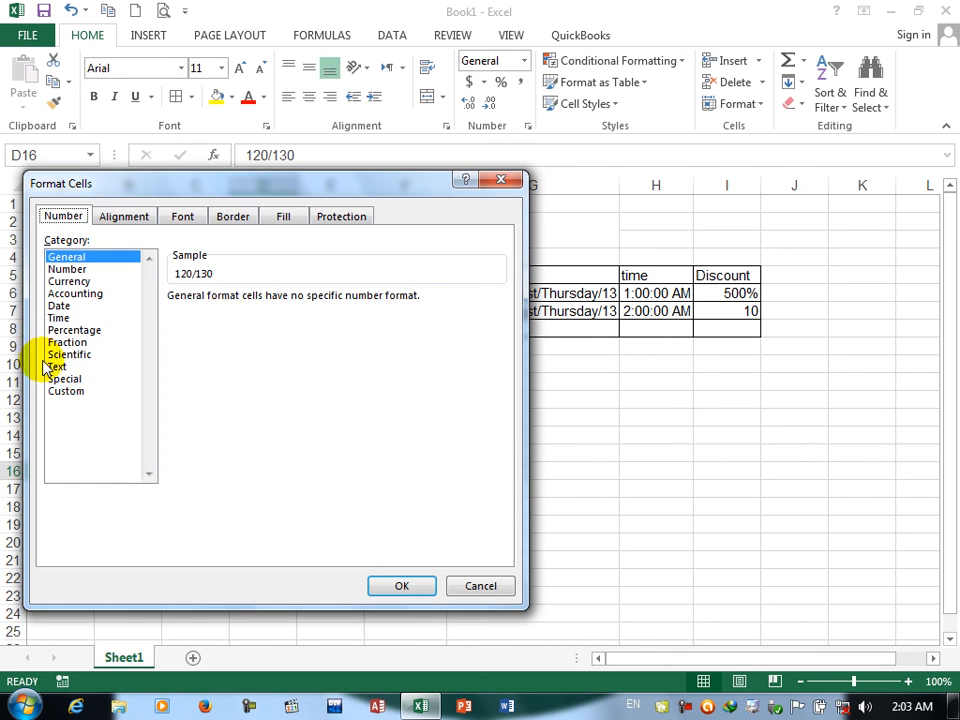
click(66, 342)
click(200, 325)
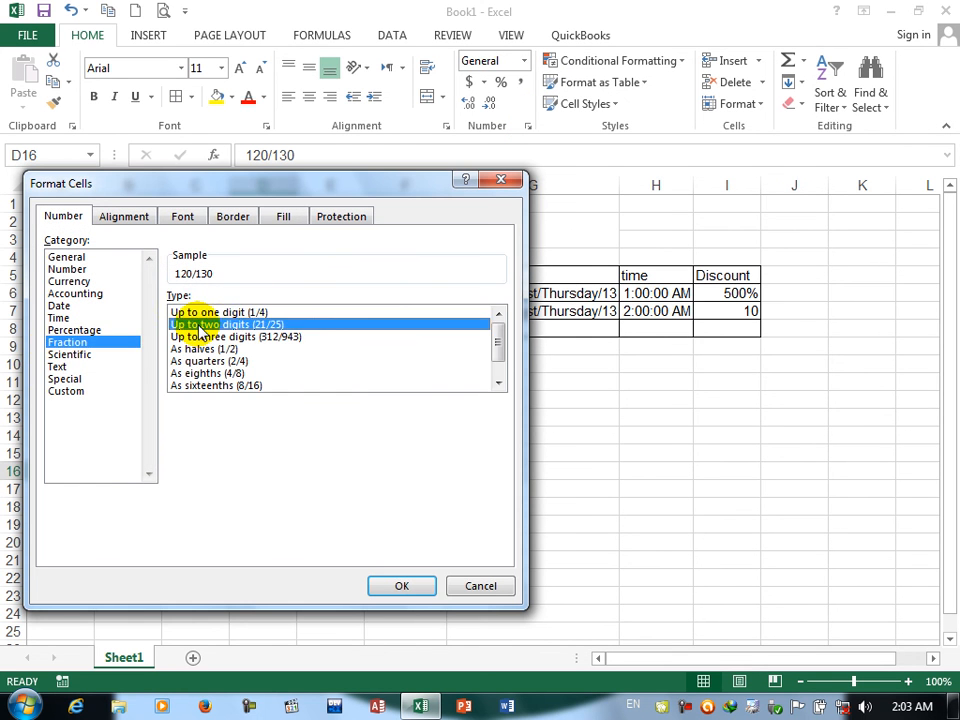
click(418, 584)
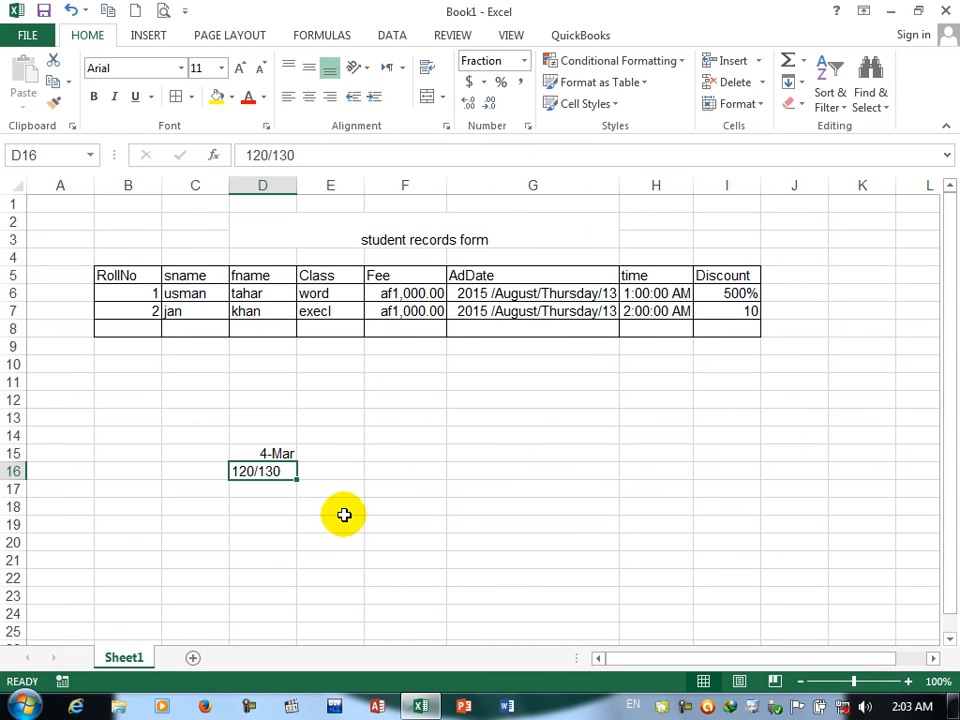
Step: Examine the Fraction types from one digit to hundredths and the Scientific format for D16 without applying any
click(526, 126)
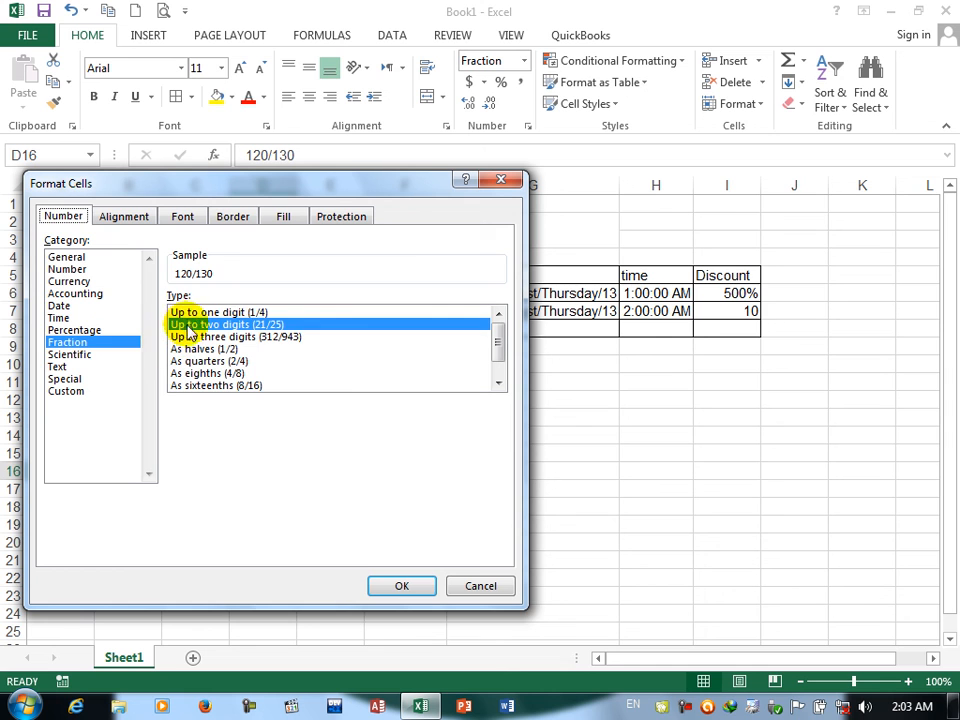
click(186, 312)
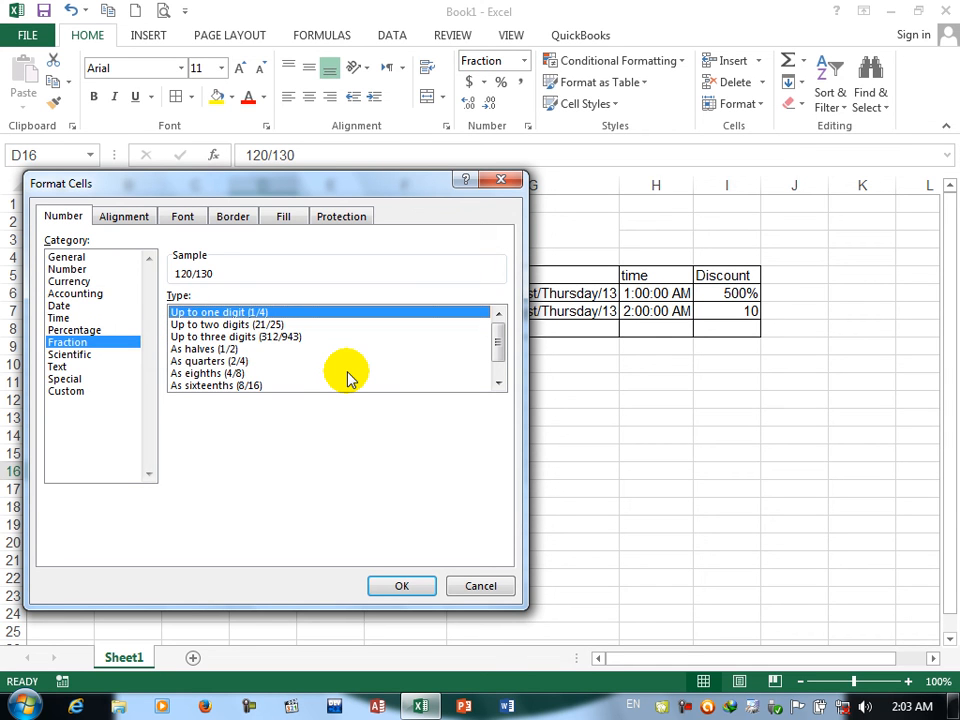
click(245, 323)
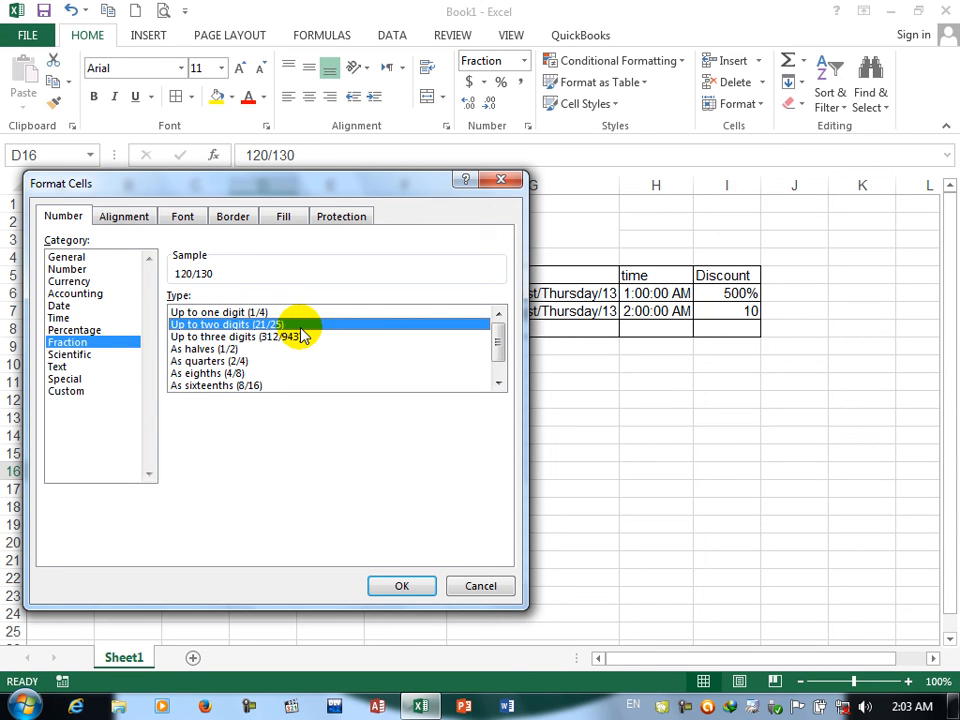
click(221, 349)
click(226, 361)
click(229, 372)
key(Down)
key(Down)
key(Down)
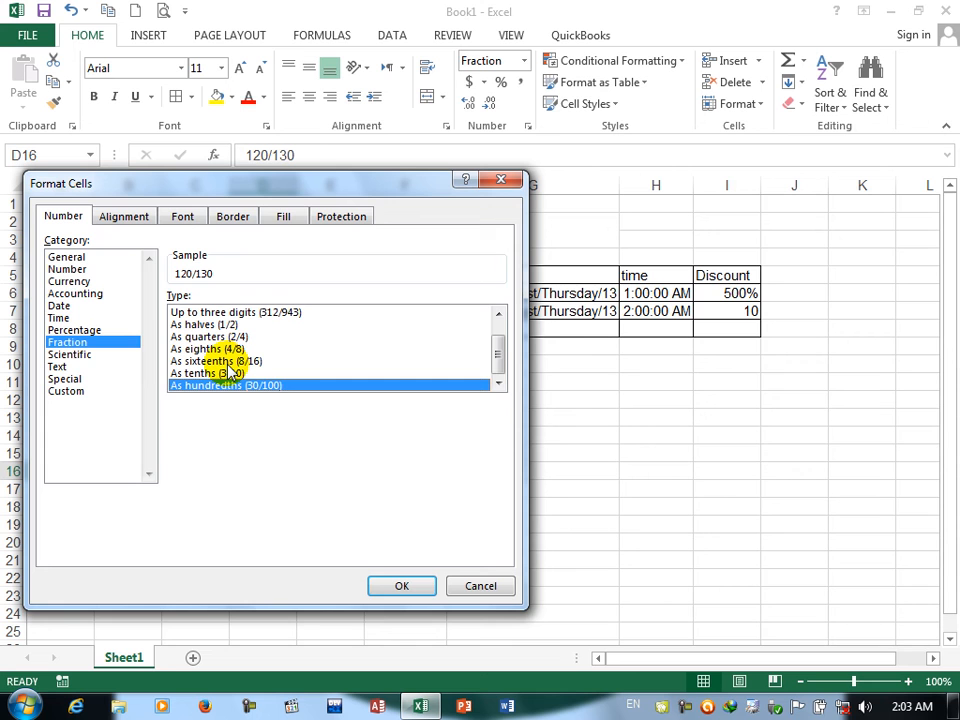
click(86, 355)
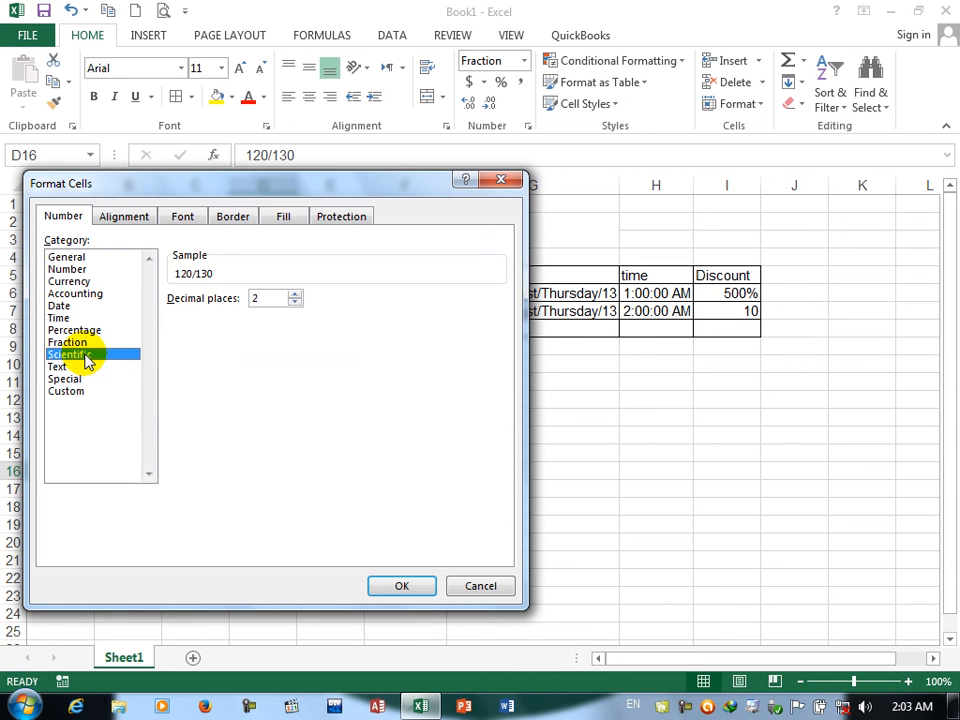
click(470, 585)
Step: Enter 10000 in F11 and format it as Scientific with 2 decimal places
click(414, 387)
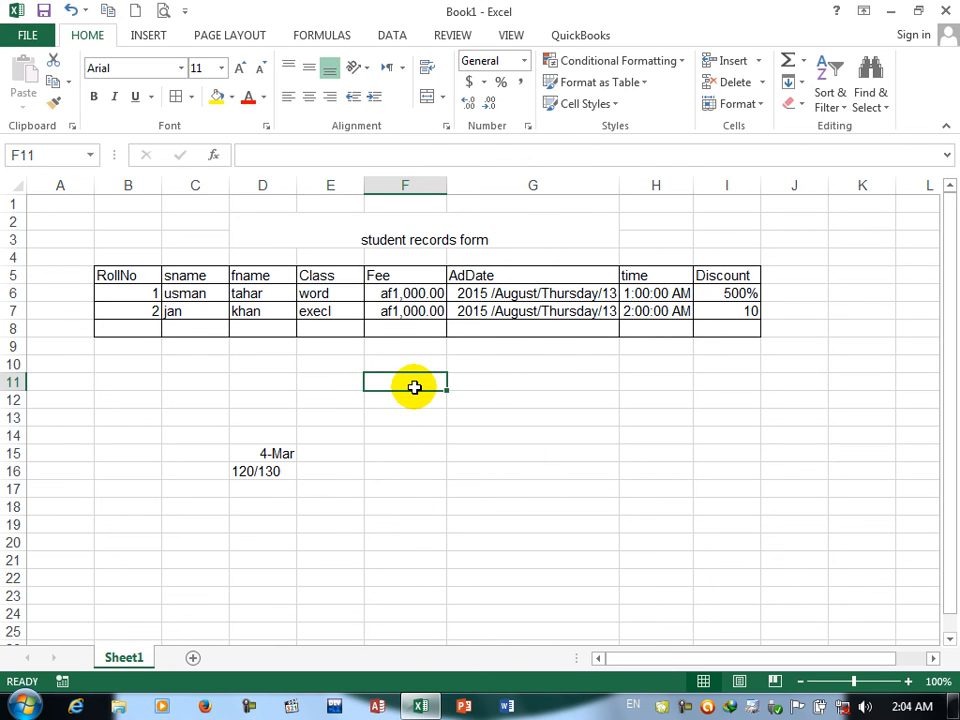
text(10000)
key(Return)
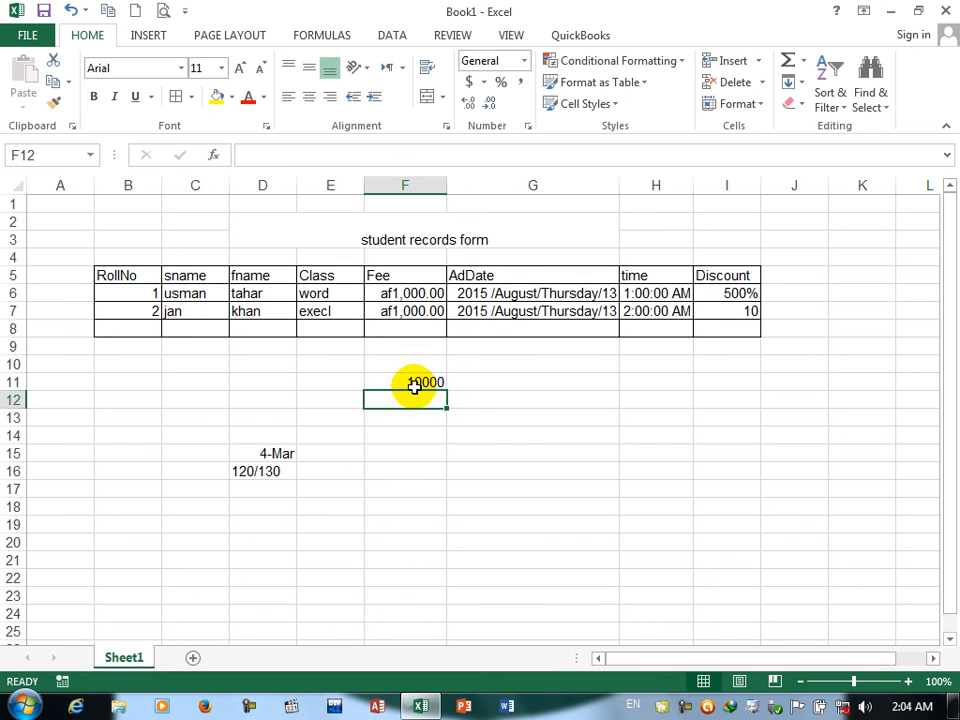
click(414, 383)
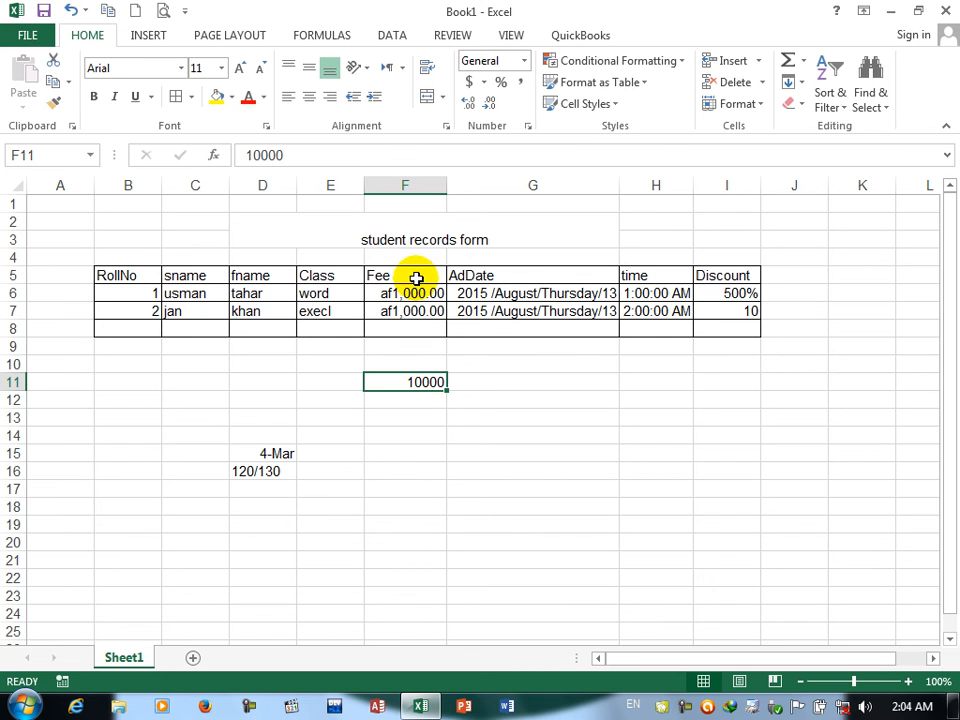
click(527, 126)
click(70, 354)
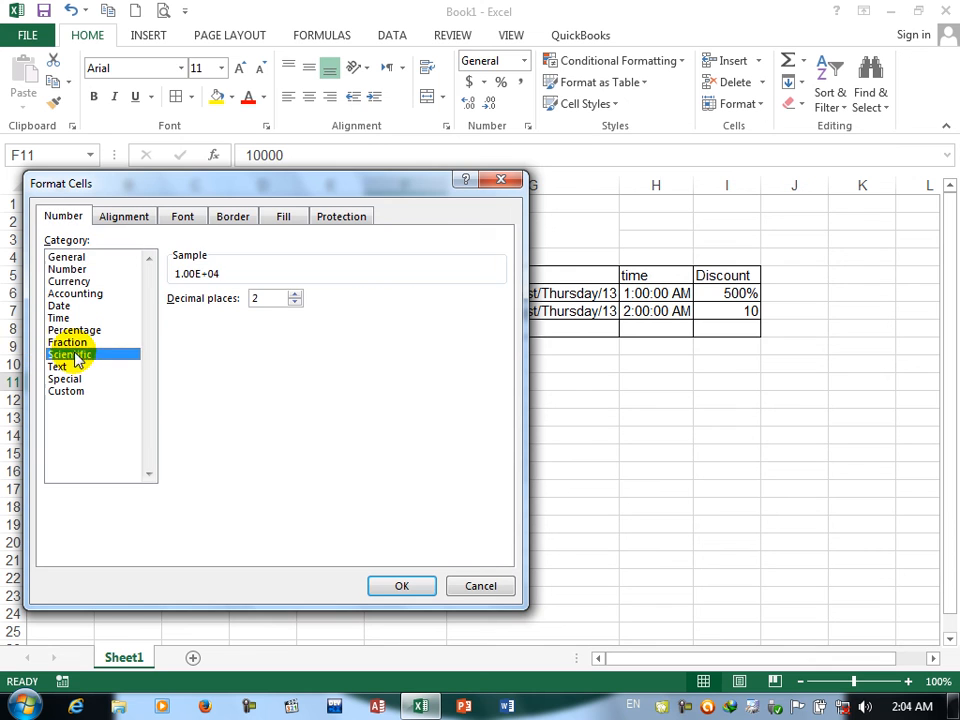
click(420, 585)
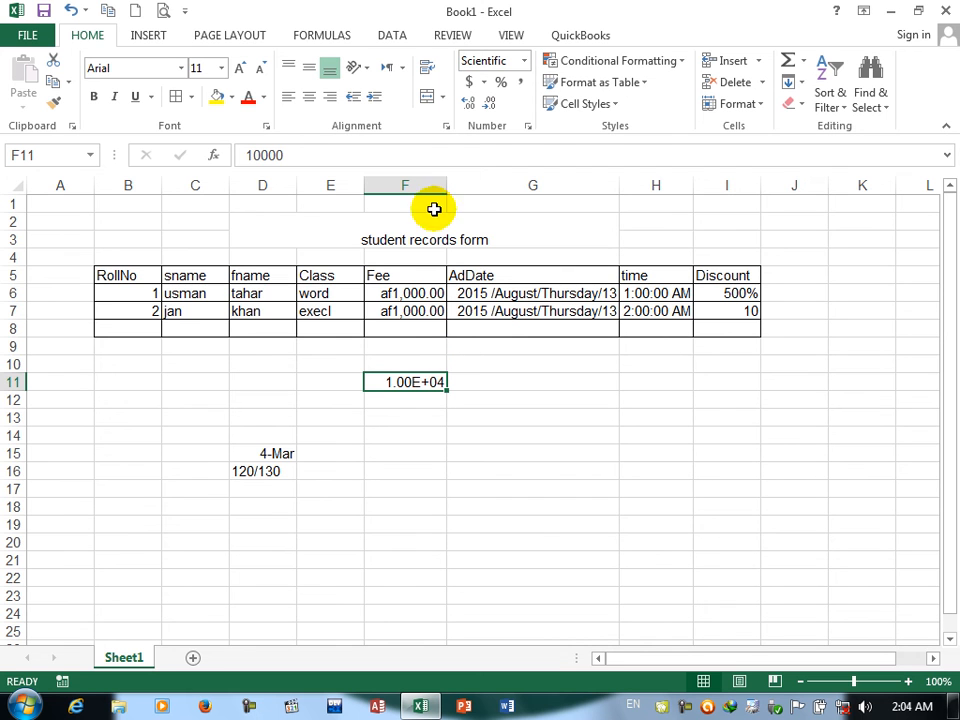
Step: Try 10 decimal places for the Scientific format of F11, and apply it with 3
click(527, 126)
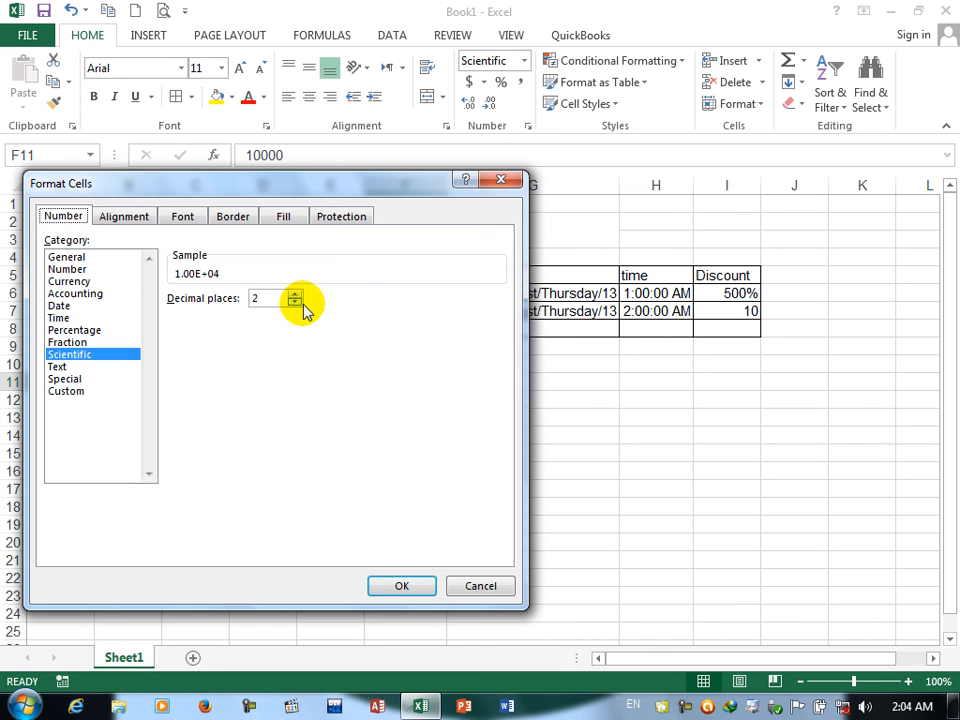
click(295, 296)
click(295, 296)
click(295, 296)
click(295, 296)
click(295, 296)
click(295, 296)
click(295, 296)
click(295, 296)
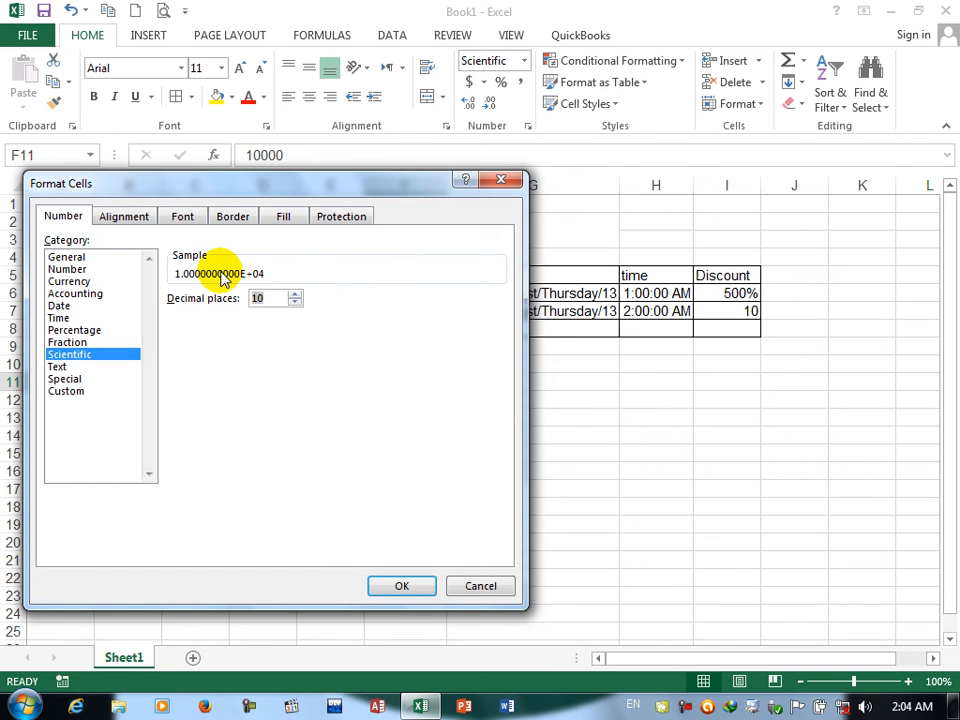
click(295, 302)
click(295, 302)
click(295, 302)
click(295, 302)
click(295, 302)
click(295, 302)
click(295, 302)
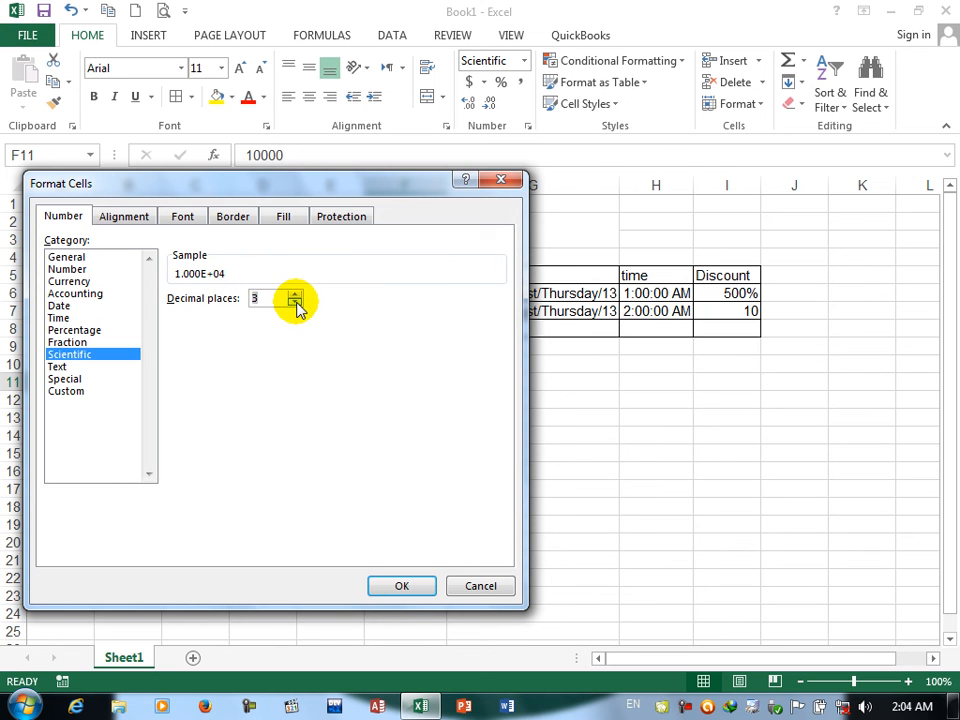
click(418, 587)
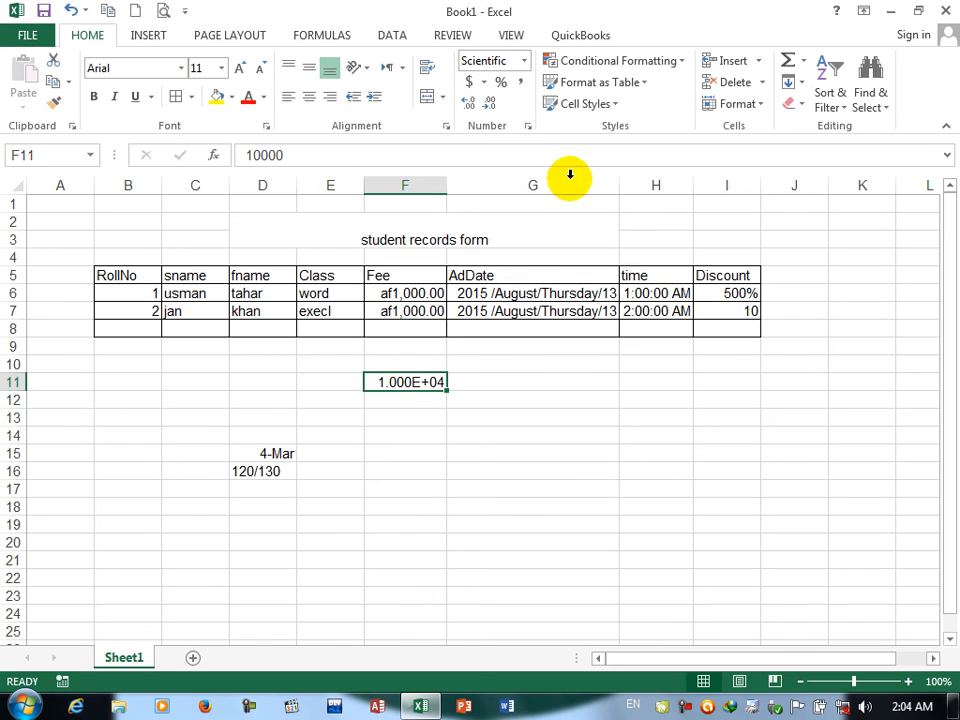
Step: Examine the Text number format for F11 without applying it
click(530, 126)
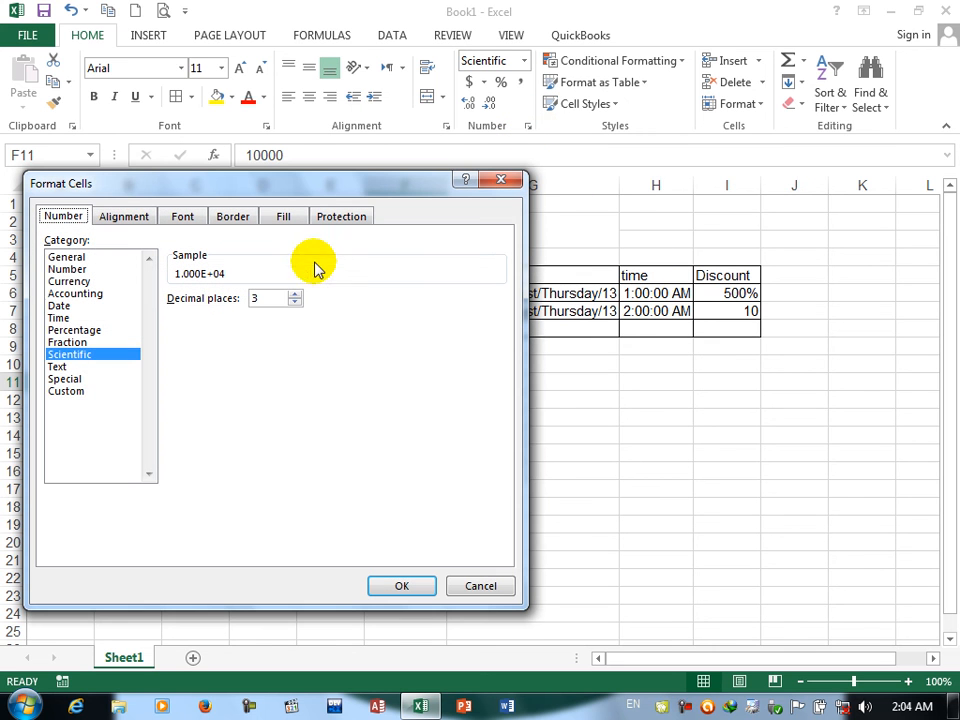
click(58, 367)
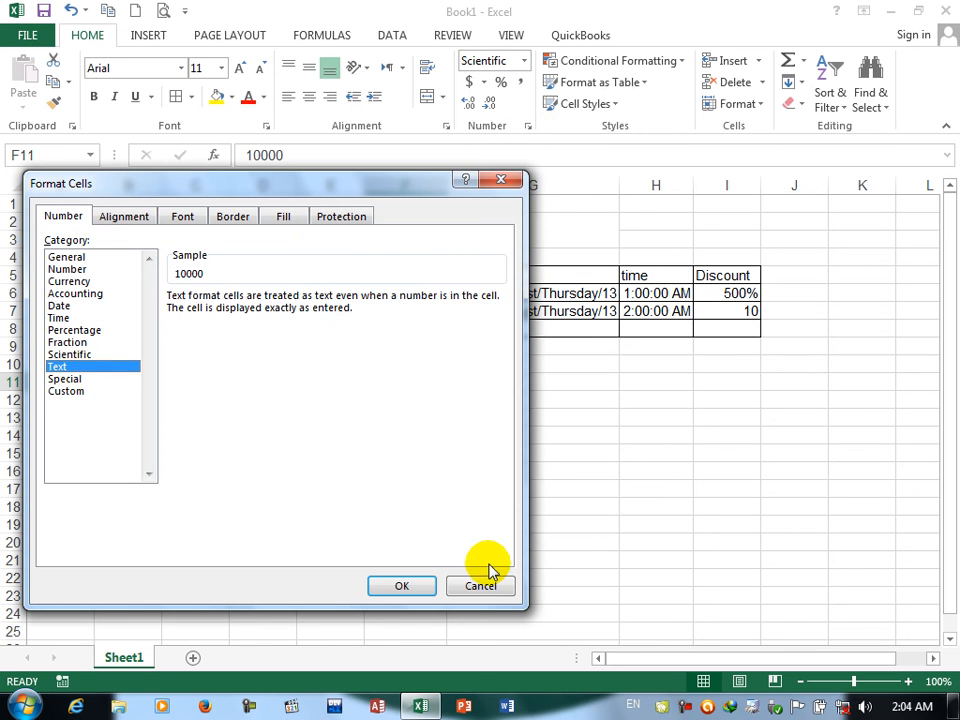
click(482, 588)
Step: Enter a phone number with a leading zero in F14 under the General format
click(401, 436)
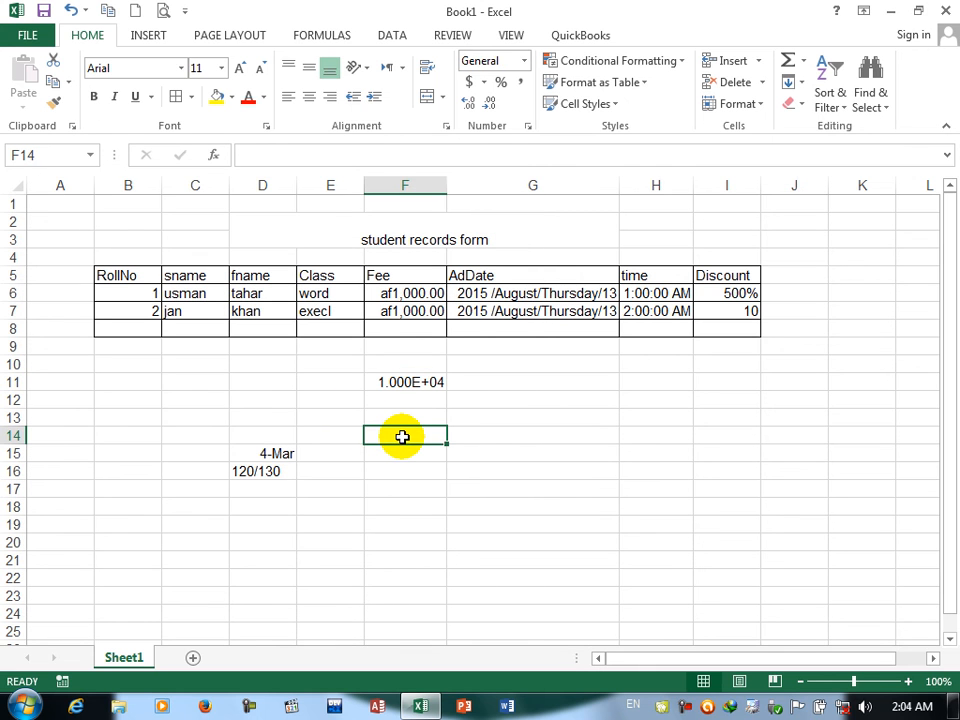
key(Return)
Step: Apply the Text number format to cell F14
click(400, 436)
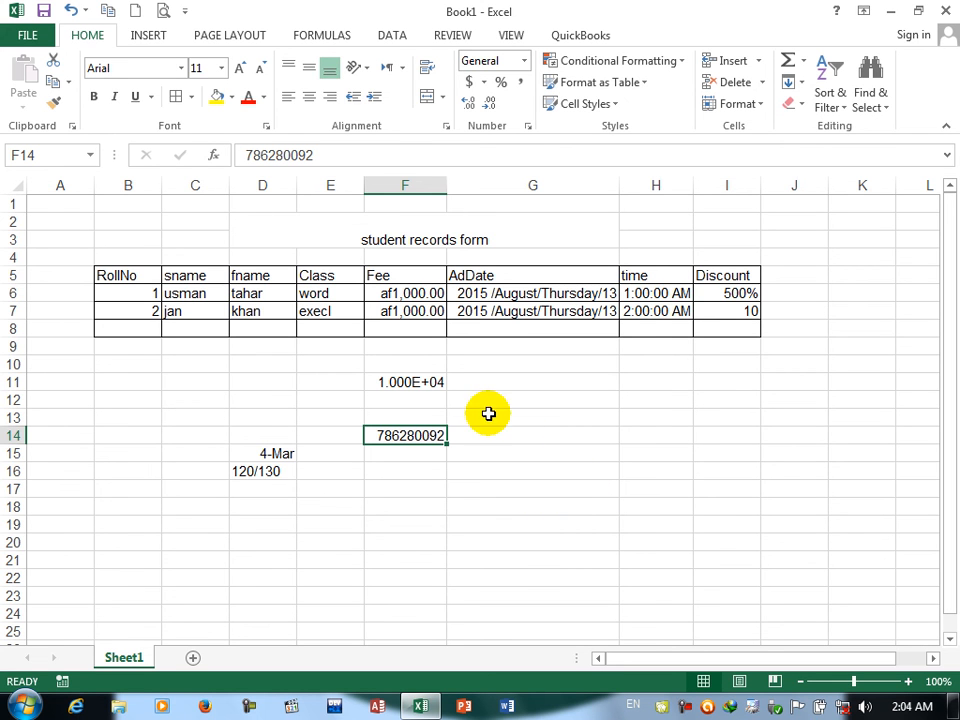
click(528, 128)
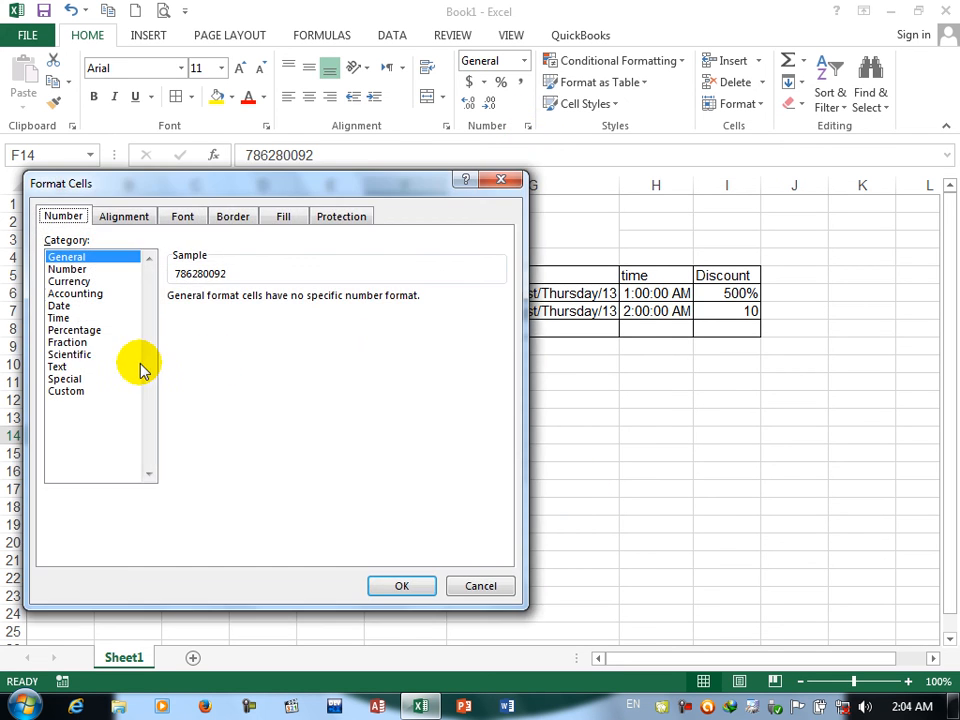
click(64, 367)
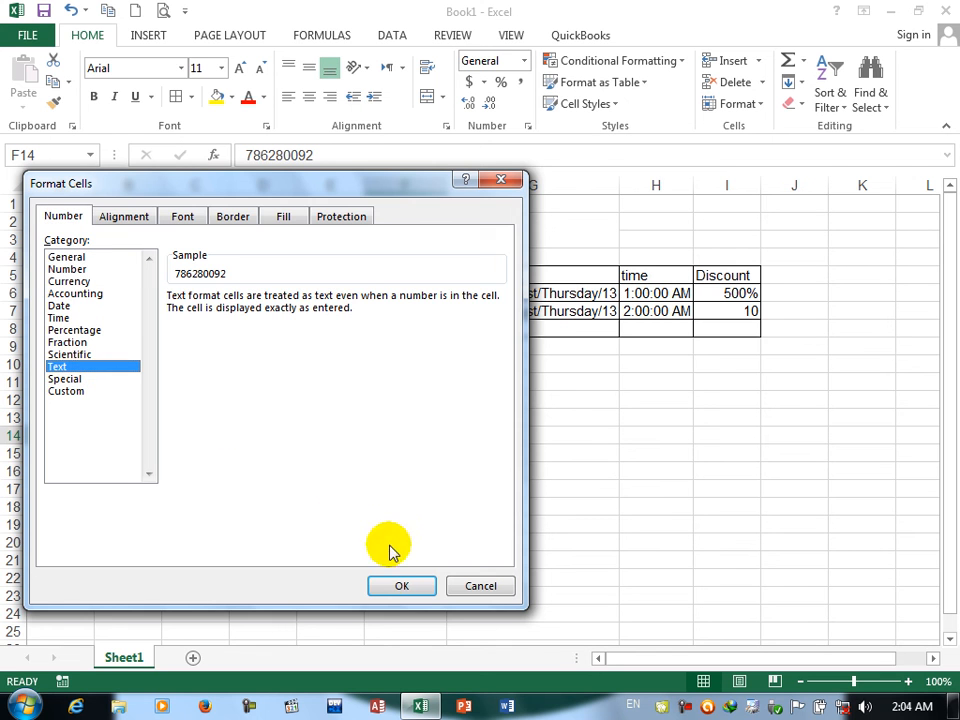
click(392, 584)
Step: Replace the content of F14 with the full phone number, including its leading zero
key(BackSpace)
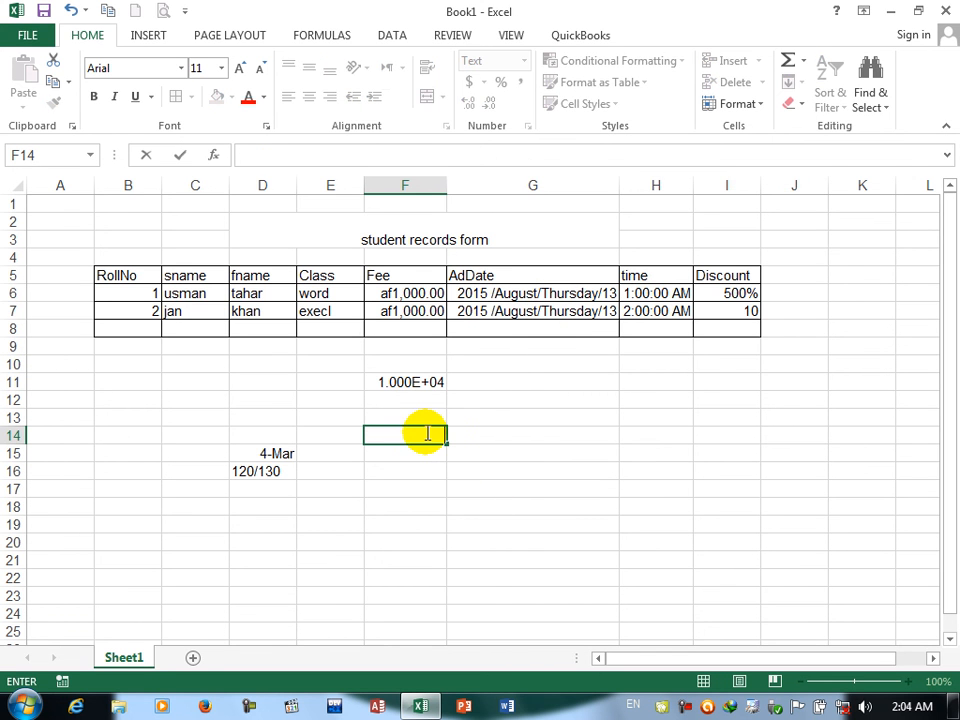
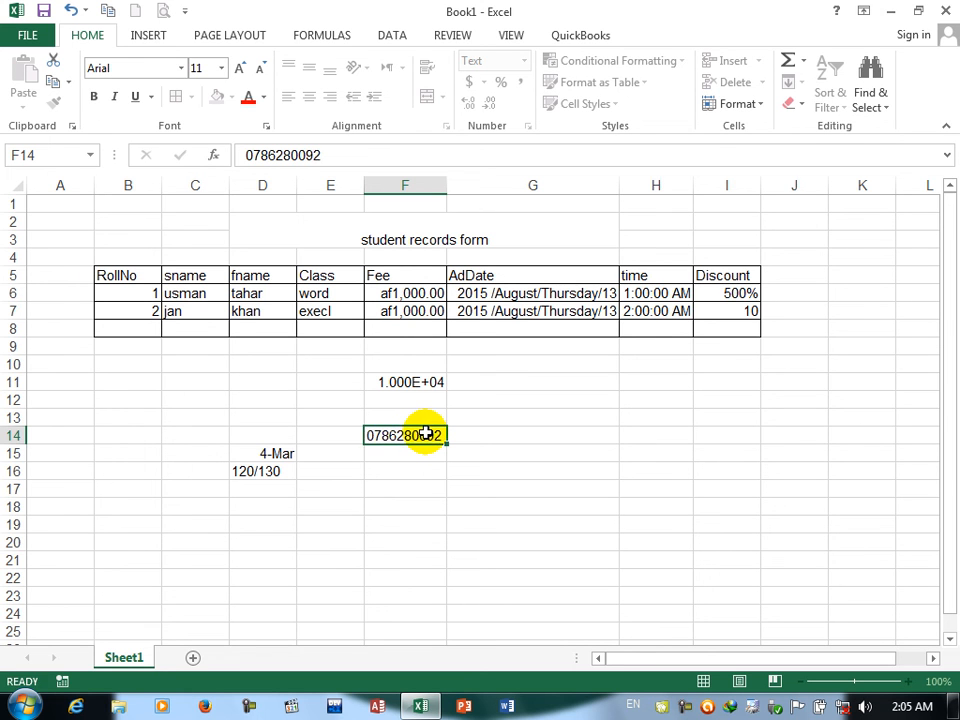
key(Return)
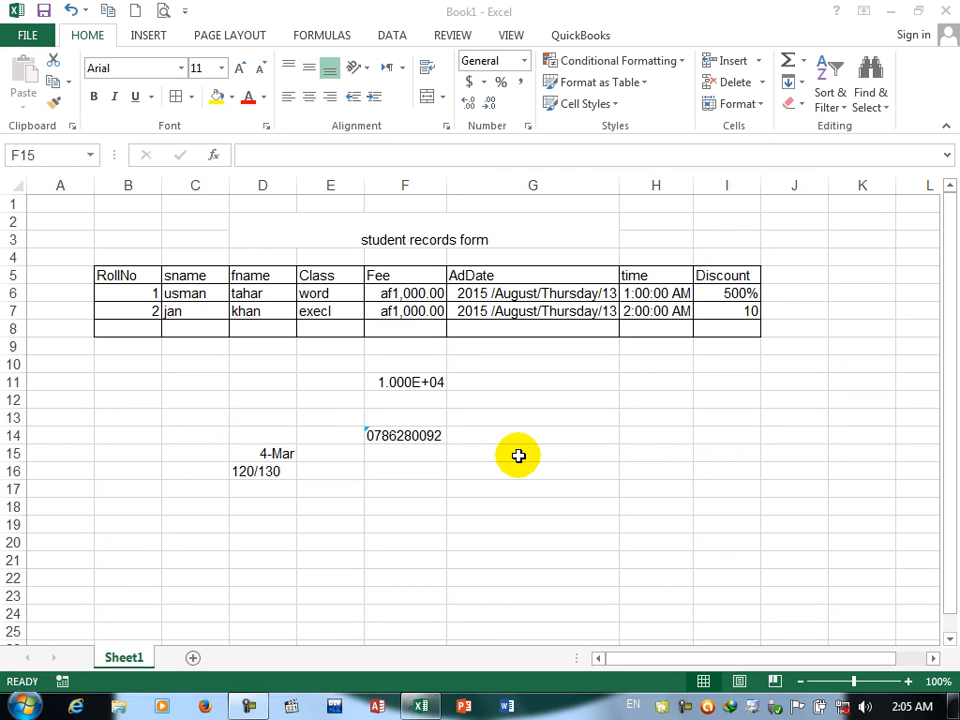
Step: Examine the Text and Special number formats for F15 without applying either
click(528, 126)
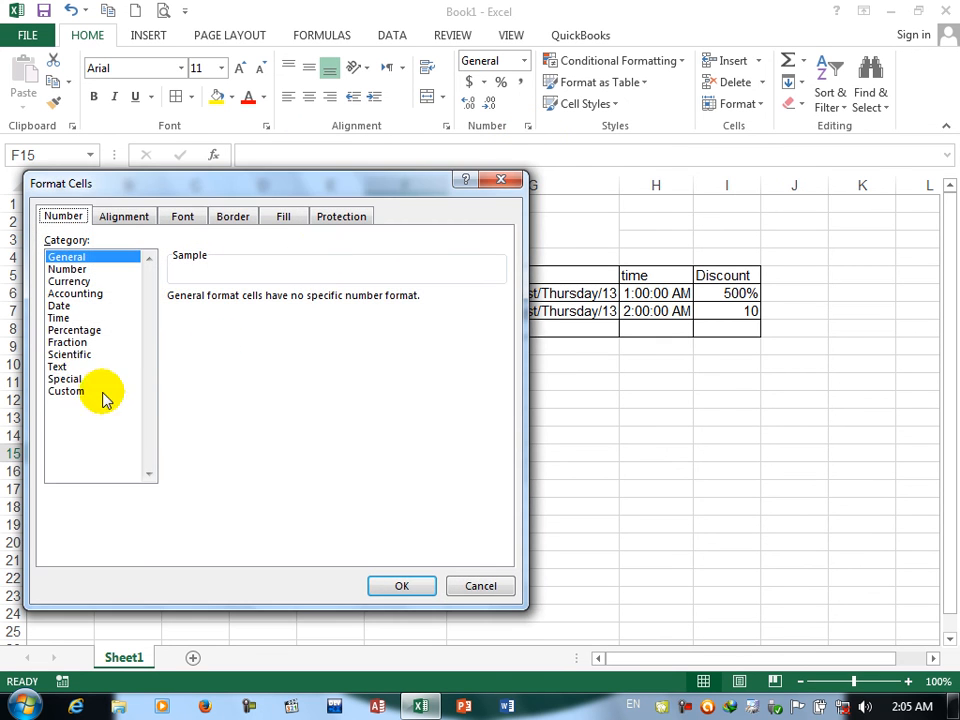
click(60, 368)
click(64, 380)
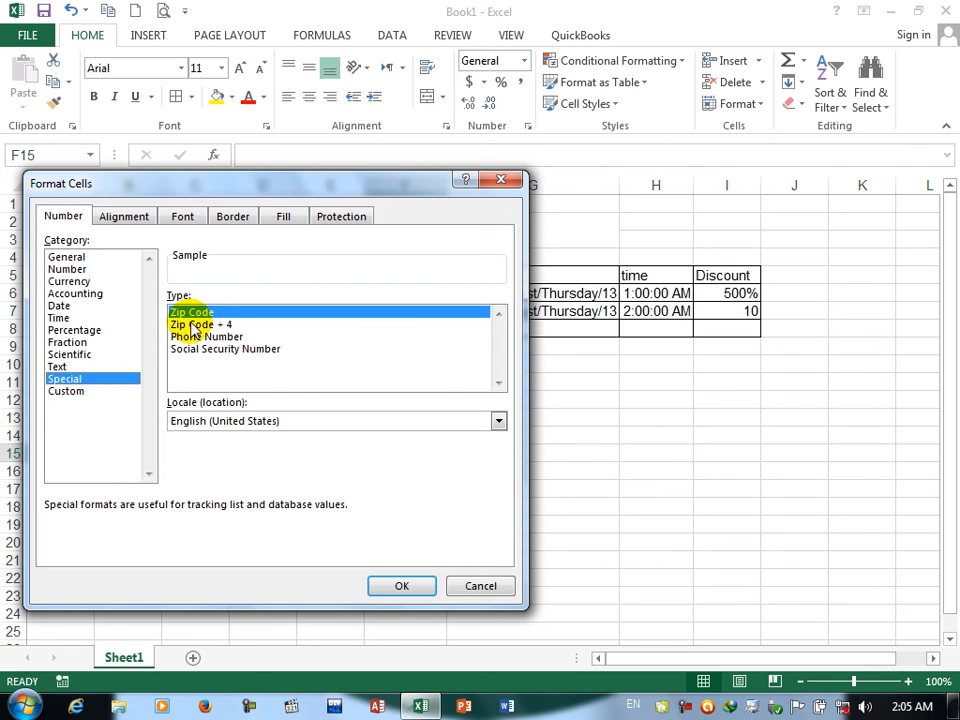
click(482, 588)
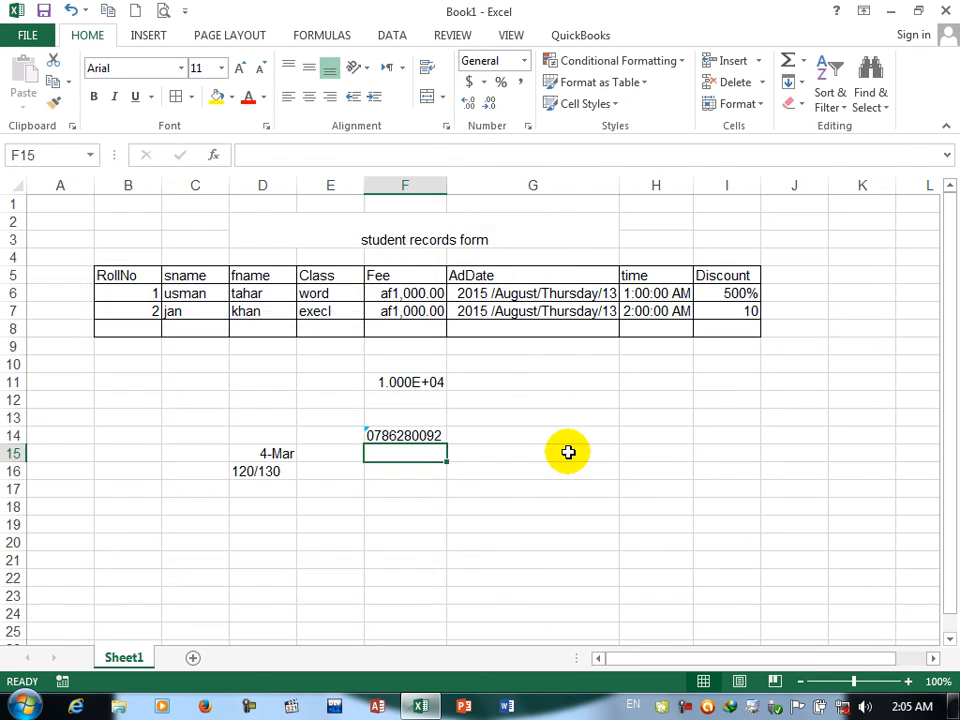
Step: Add a phone column with the heading phone in J5 and enter a phone number for each student in J6 and J7
click(777, 276)
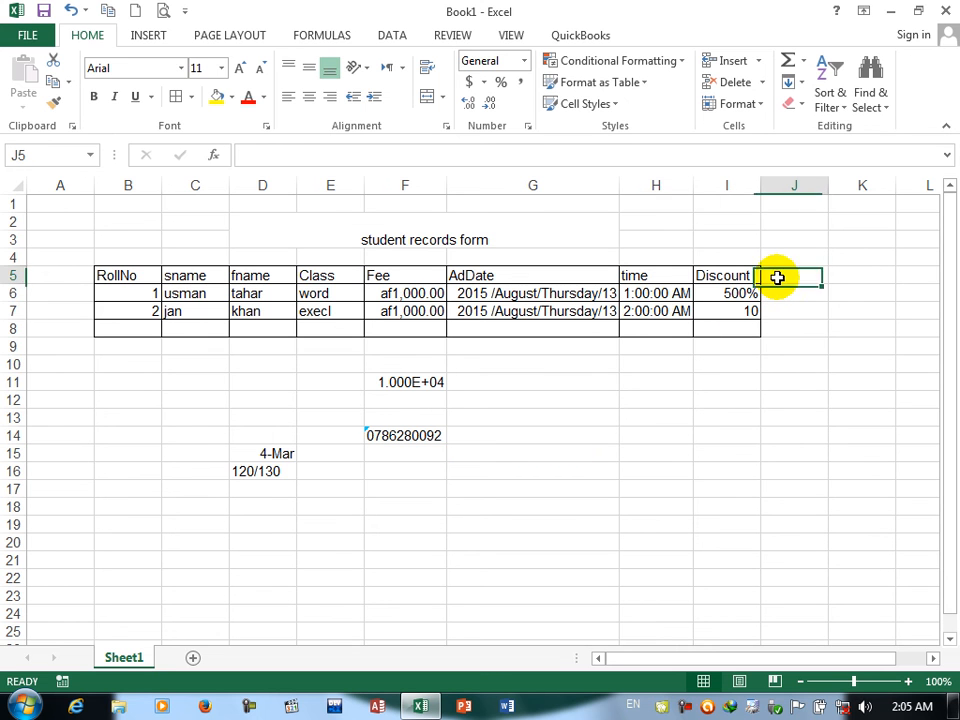
text(phone)
key(Return)
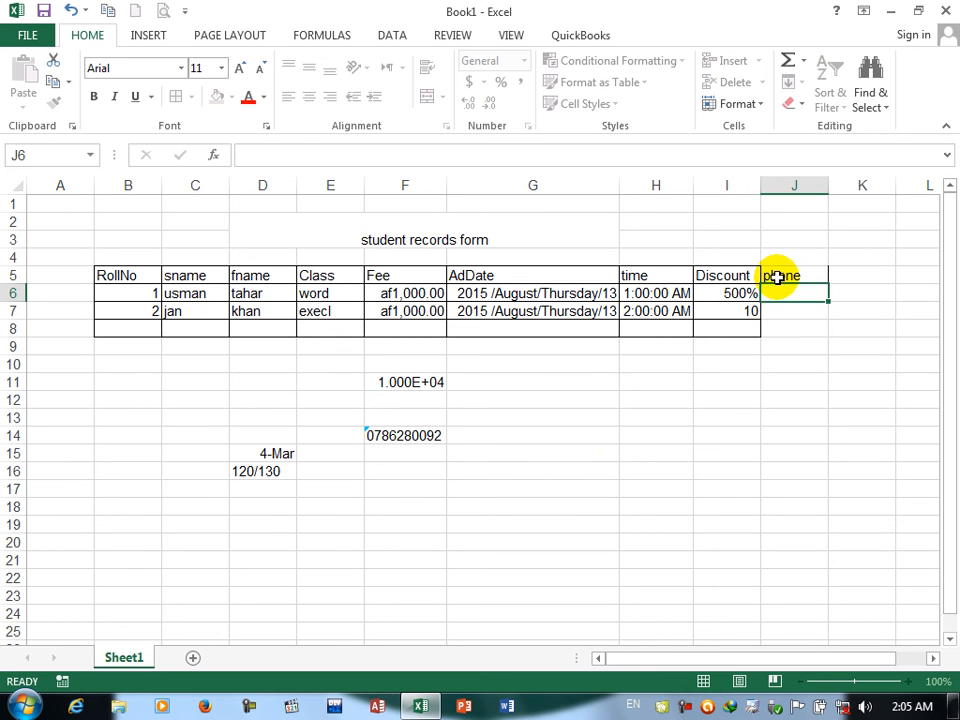
text(123456)
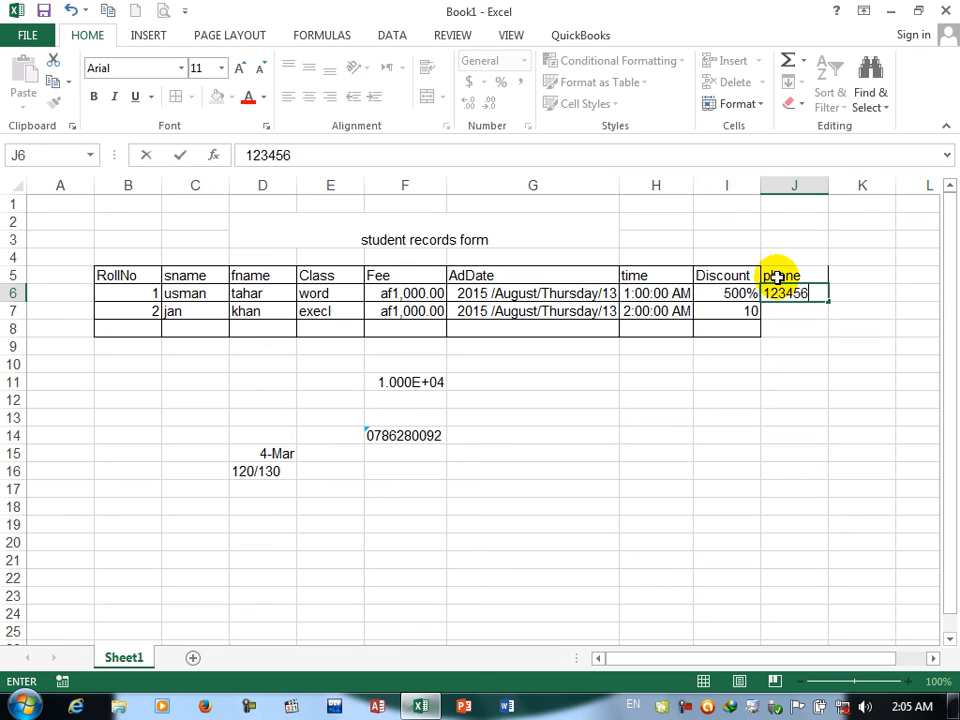
key(Return)
text(12345678)
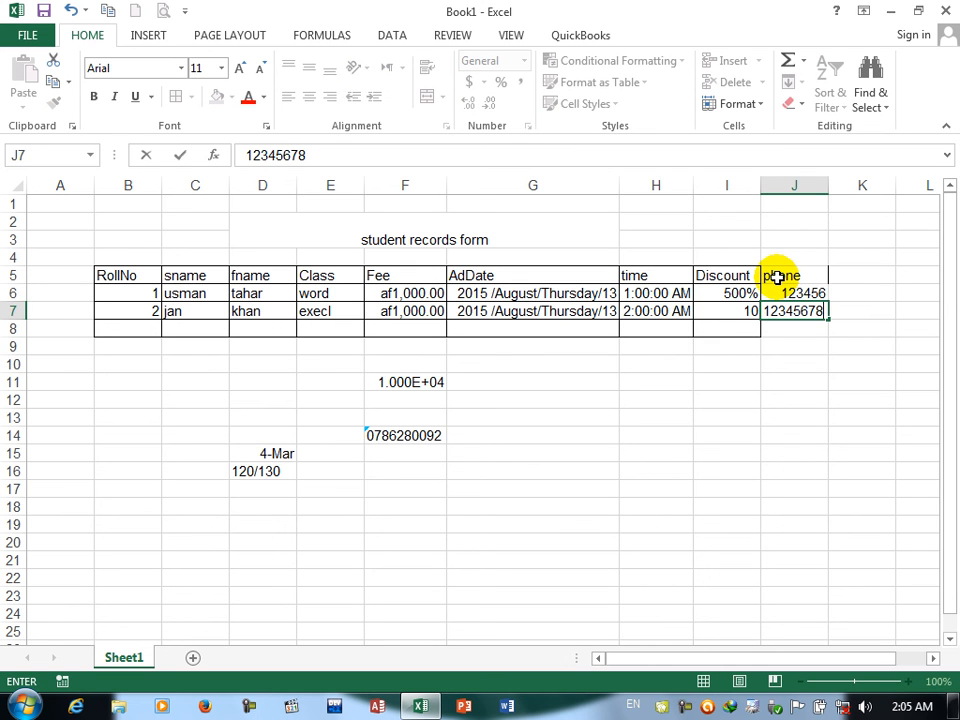
Step: Apply the Special format Phone Number, locale English (United States), to cell J6
click(812, 292)
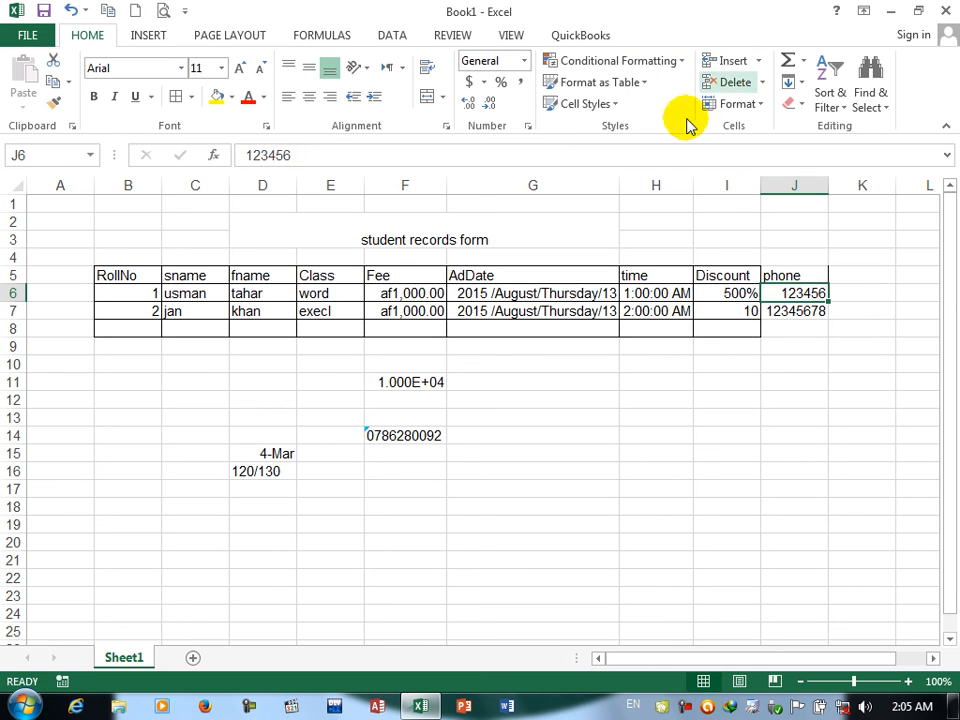
click(527, 126)
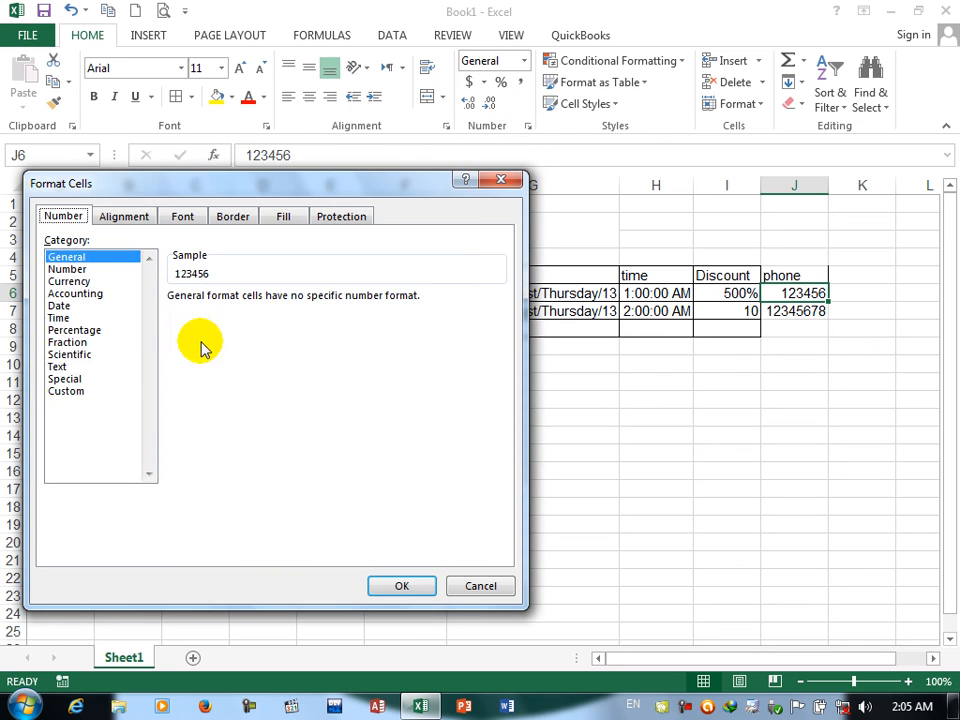
click(62, 380)
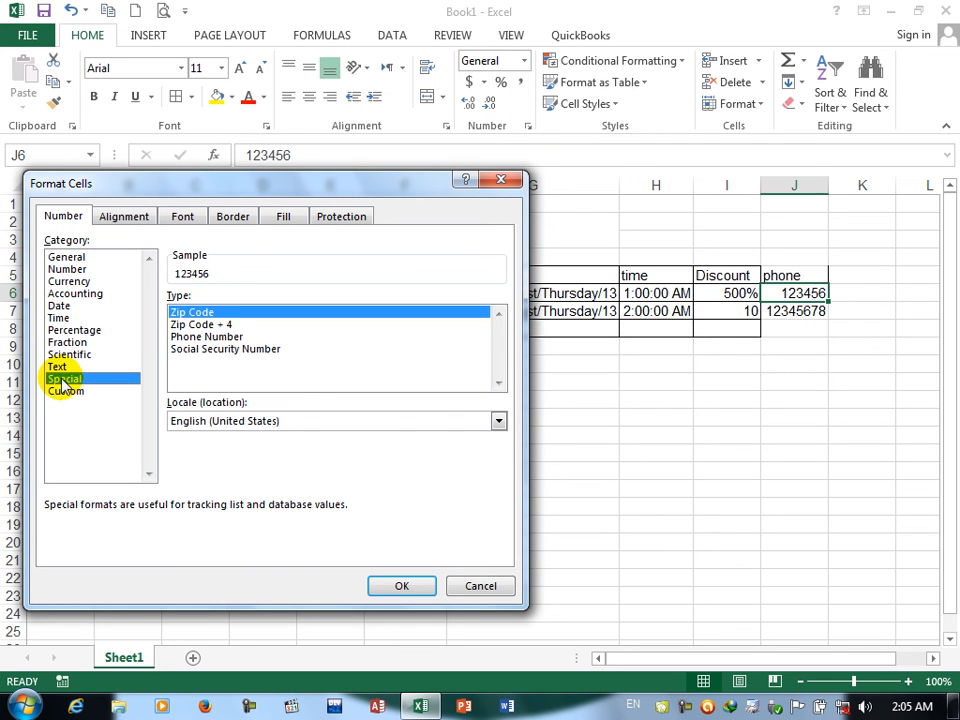
click(201, 326)
click(203, 337)
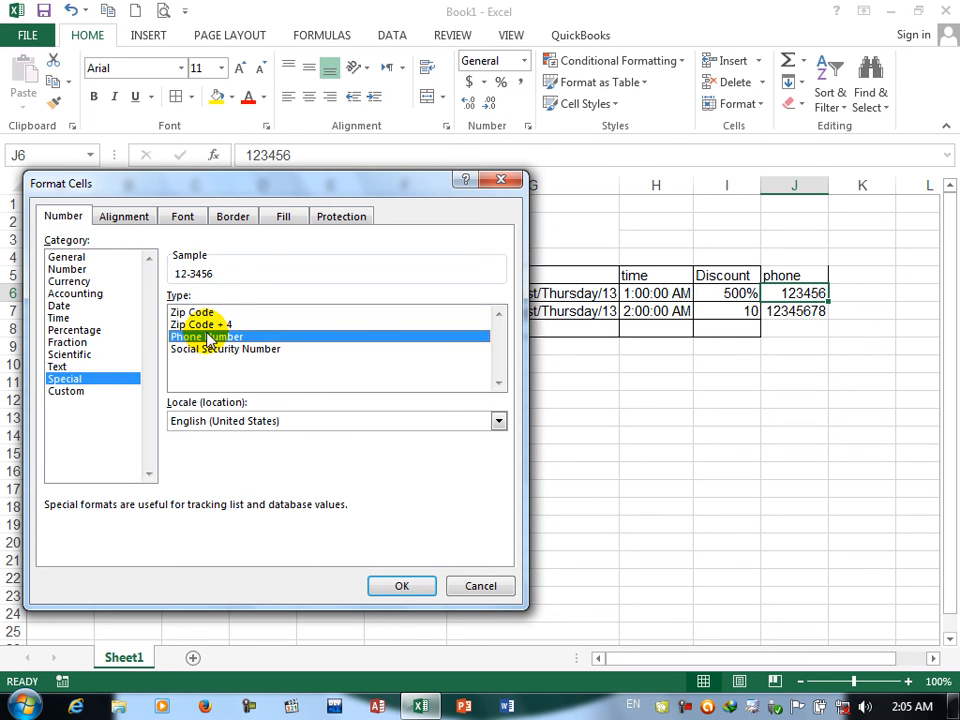
click(398, 583)
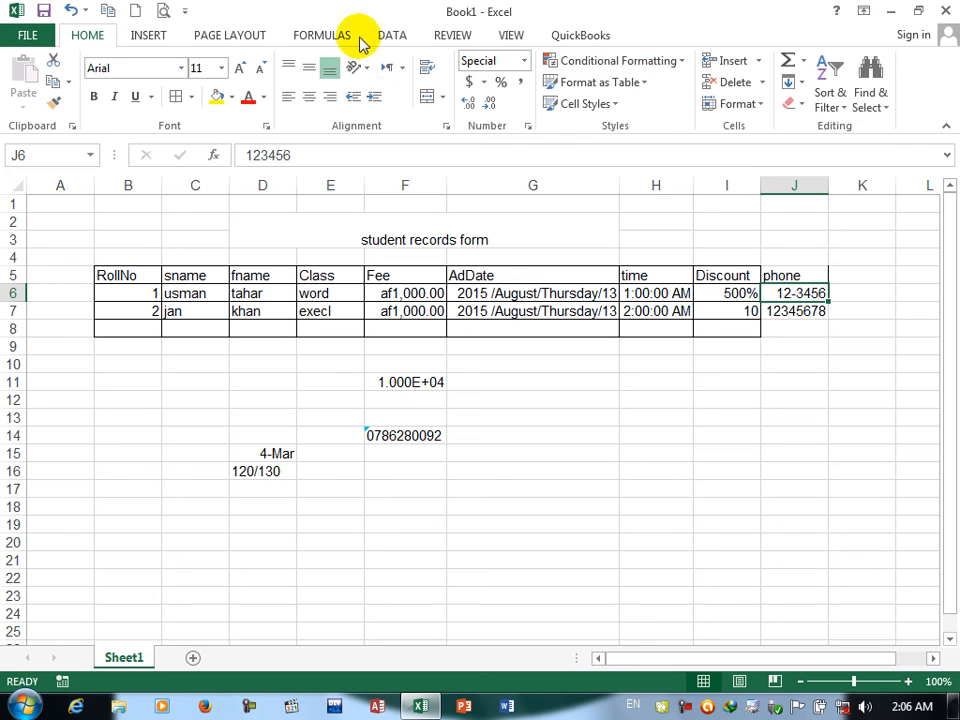
Step: Preview the Special types Social Security Number, Zip Code and Zip Code + 4 for J6, and check the English (Philippines) locale
click(527, 127)
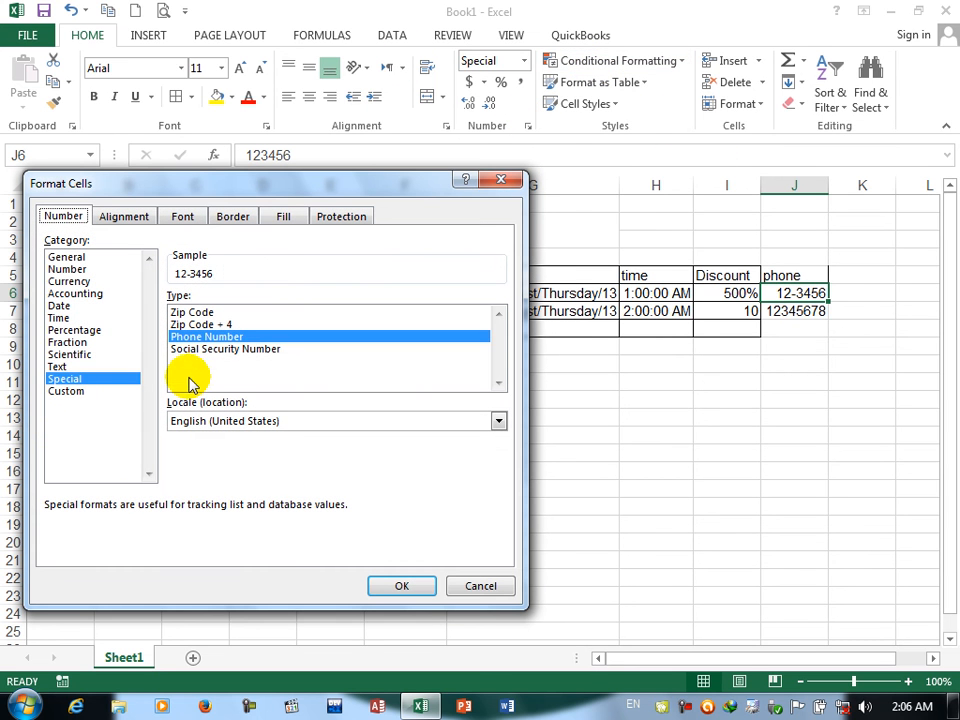
click(190, 352)
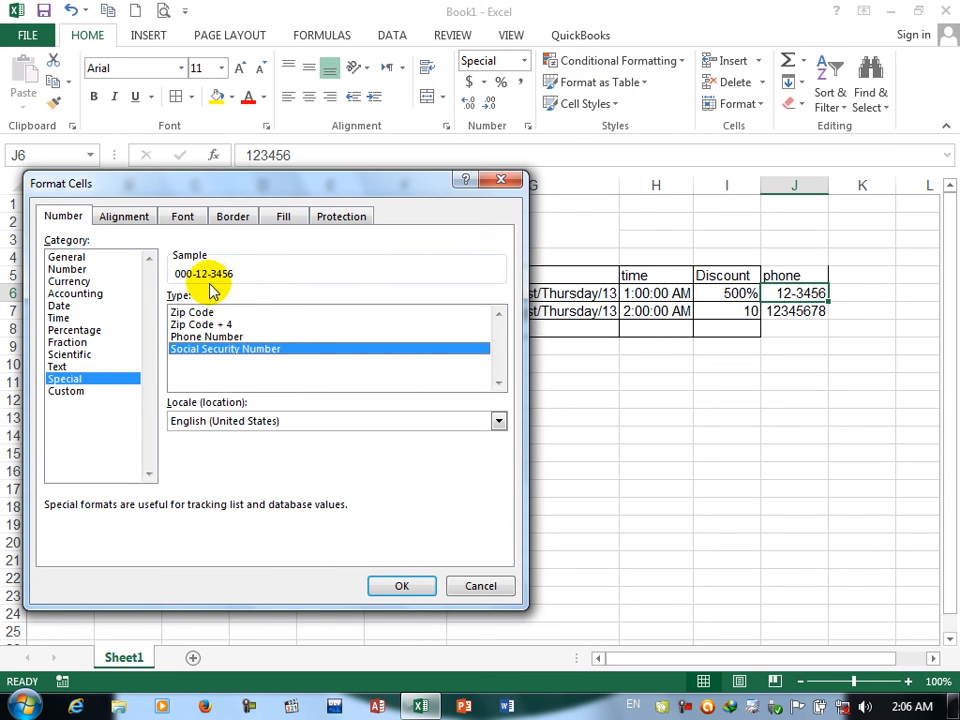
click(197, 313)
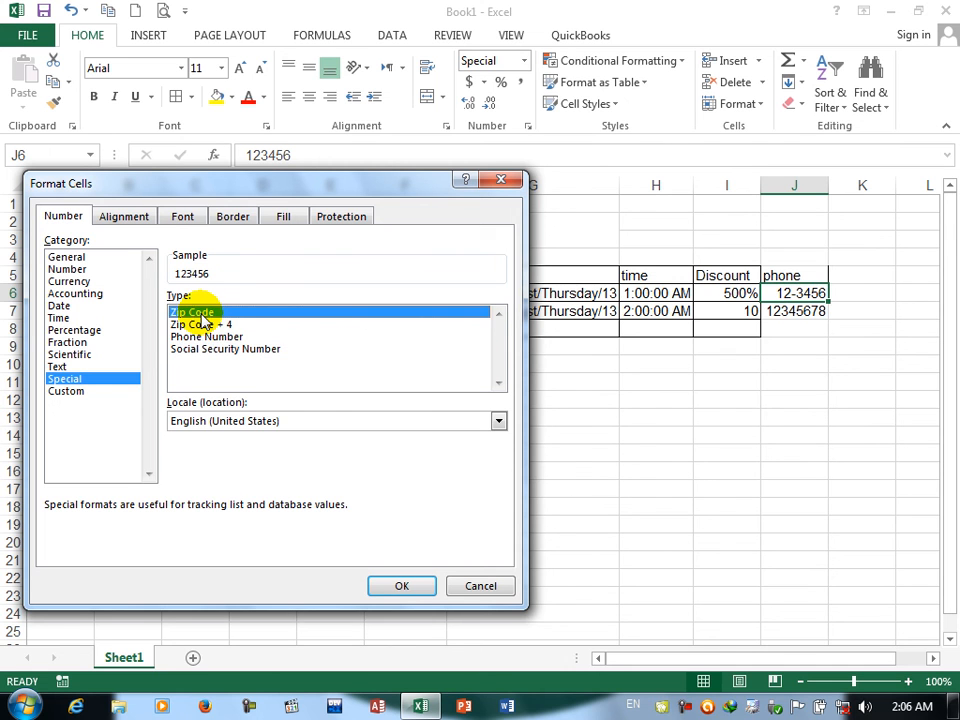
click(200, 325)
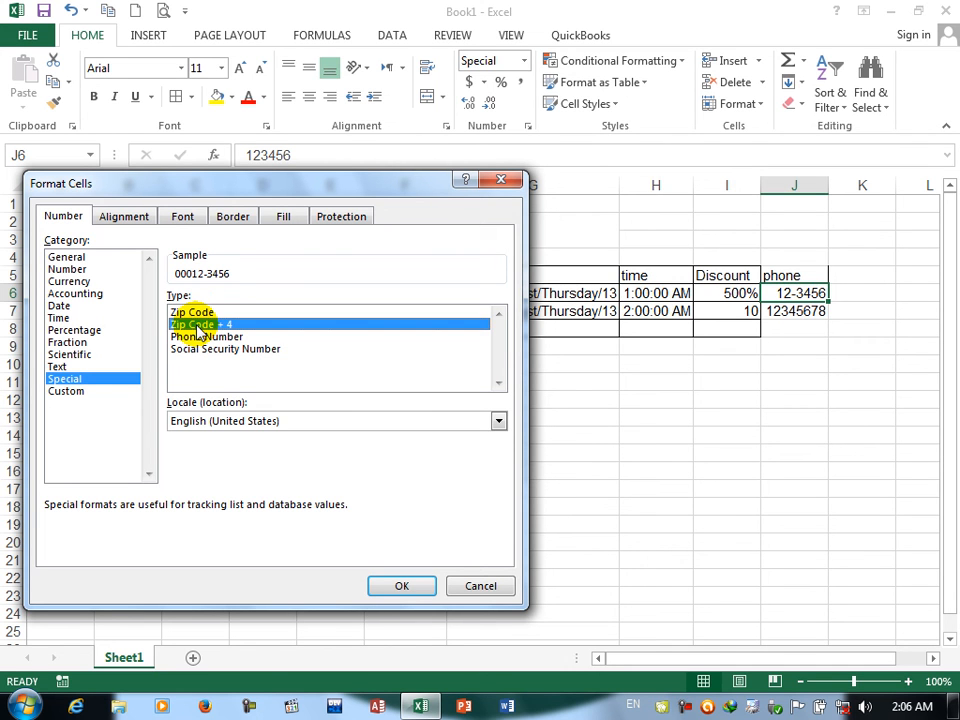
click(172, 420)
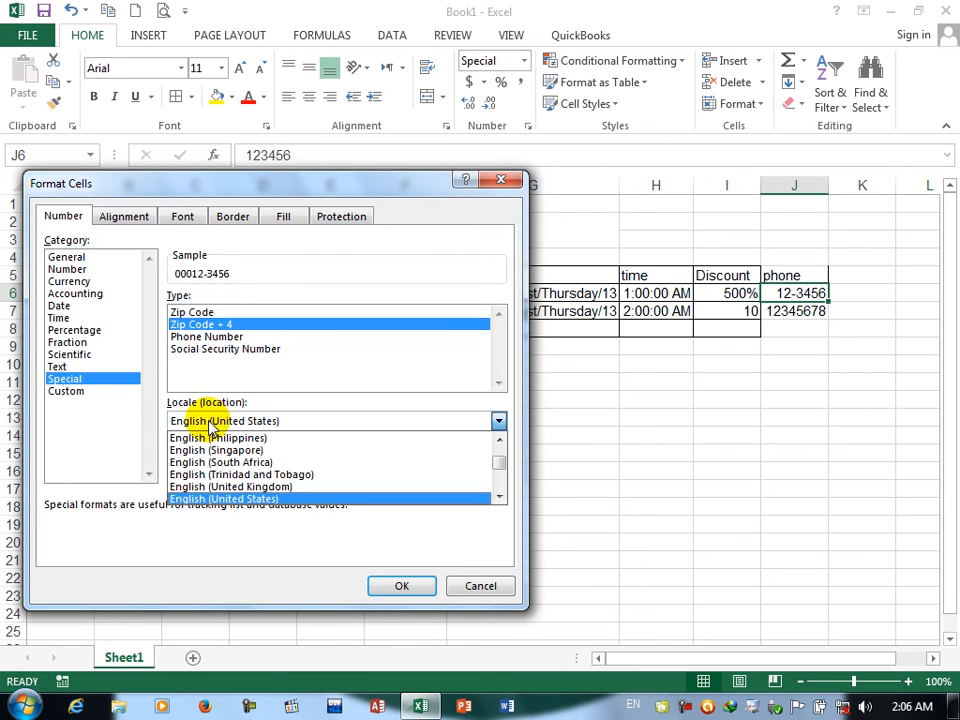
click(212, 440)
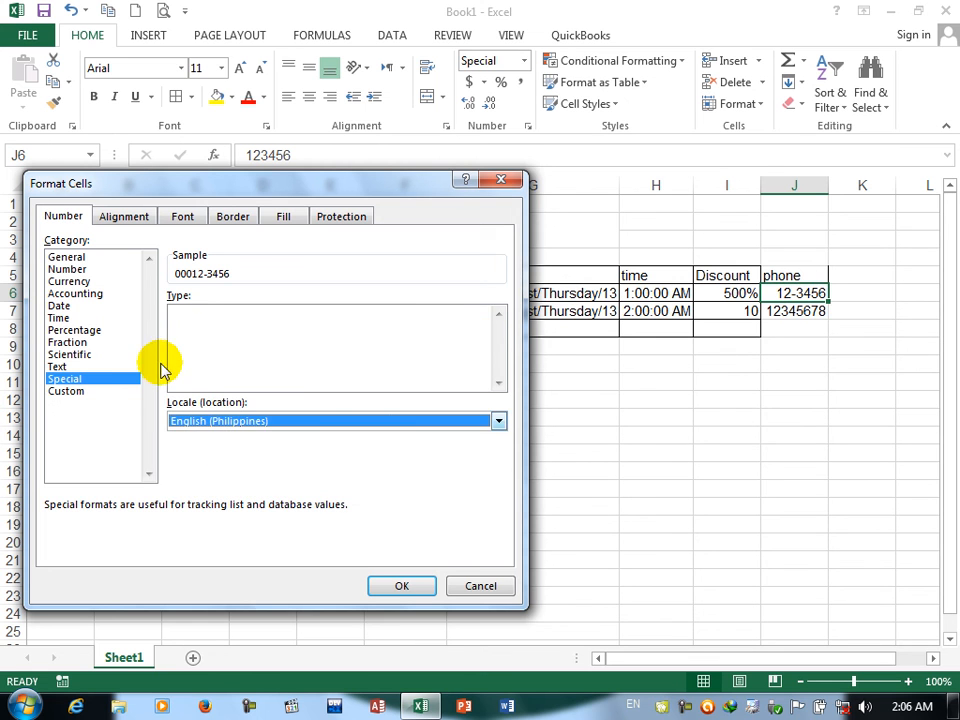
Step: Examine the built-in Custom format codes for J6, previewing them down to $#,##0_);($#,##0)
click(92, 391)
click(185, 367)
key(Down)
key(Down)
key(Down)
key(Down)
key(Down)
key(Down)
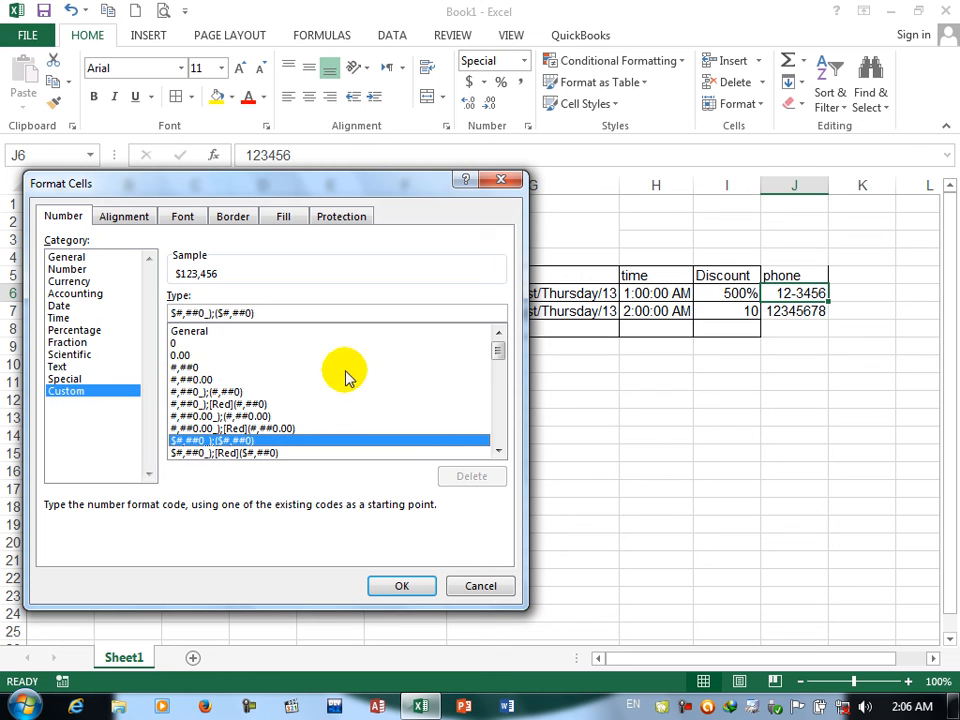
mouse_move(497, 350)
mouse_down()
mouse_move(500, 443)
mouse_move(491, 331)
mouse_up()
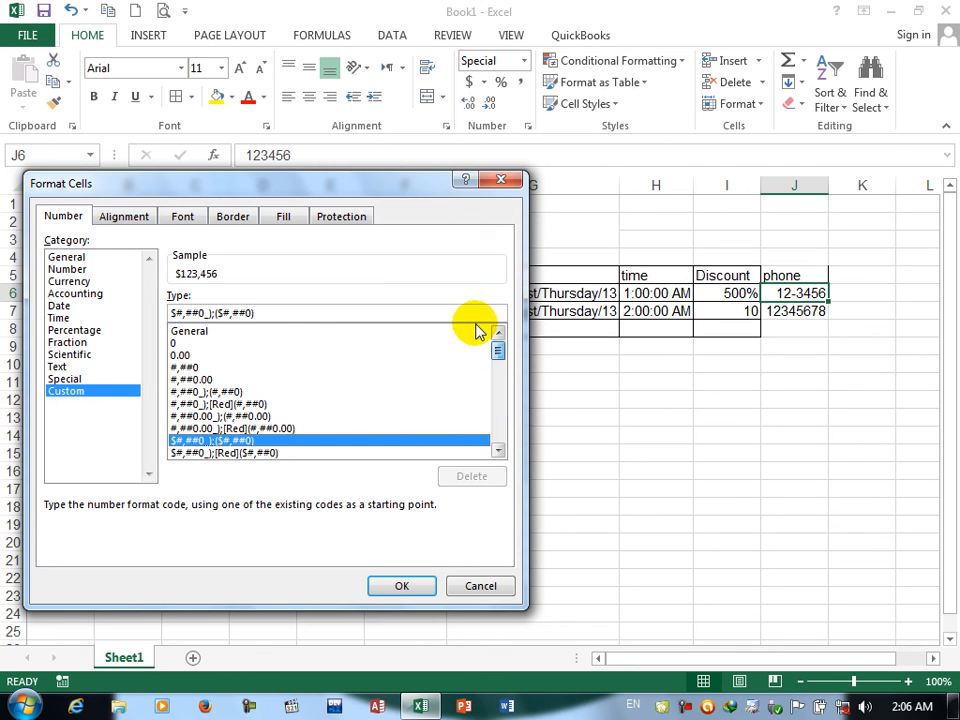
Step: Replace the Custom format code for J6 with [red] and apply it
drag(281, 311, 131, 306)
key(Delete)
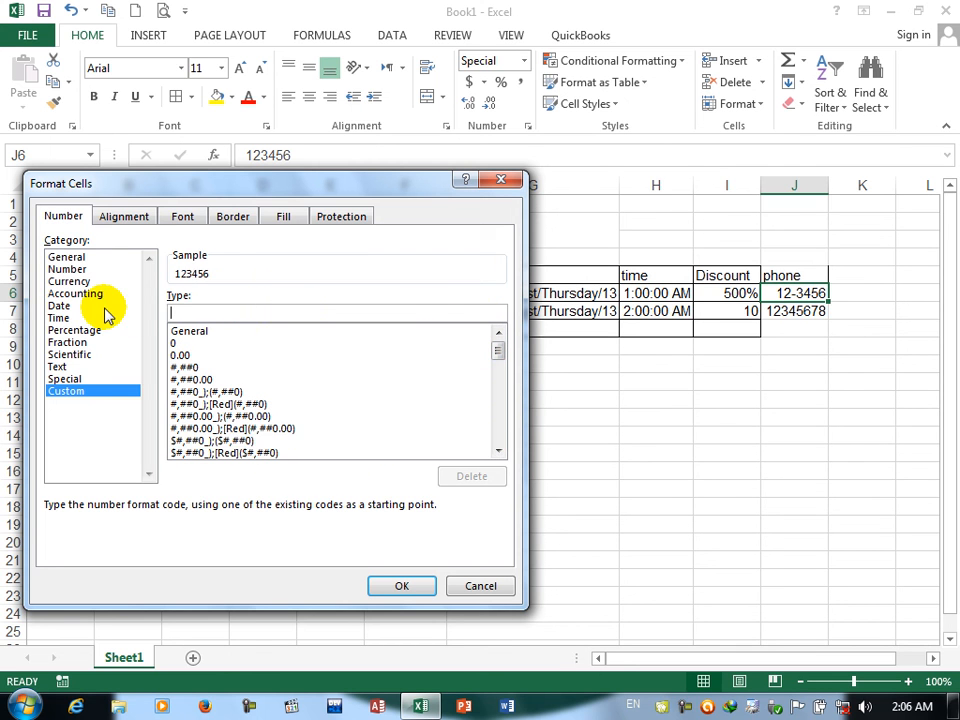
text([<)
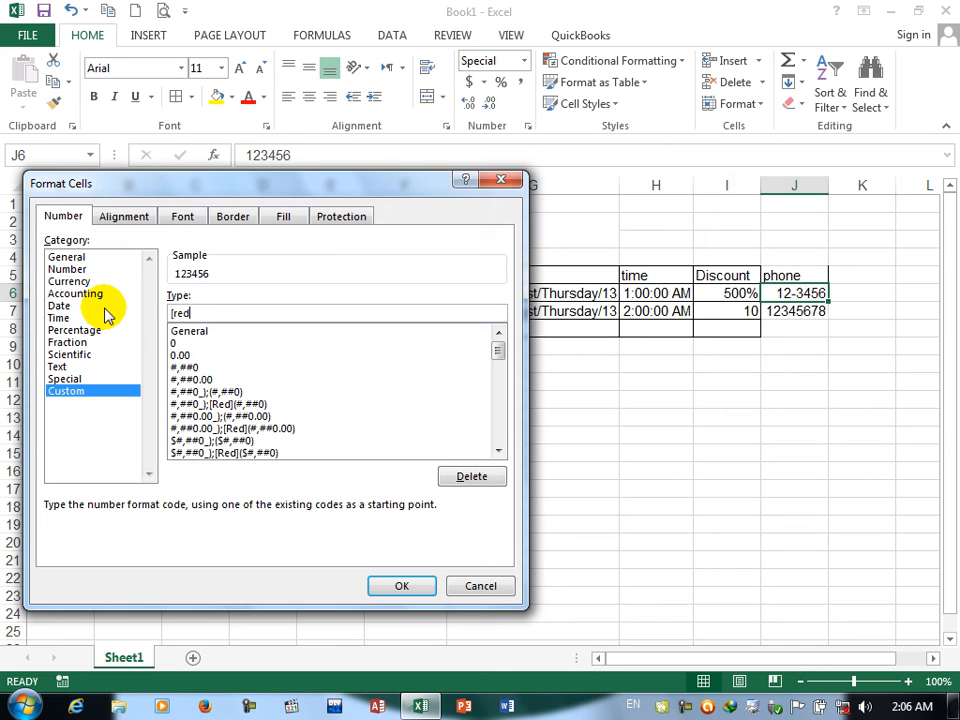
key(Return)
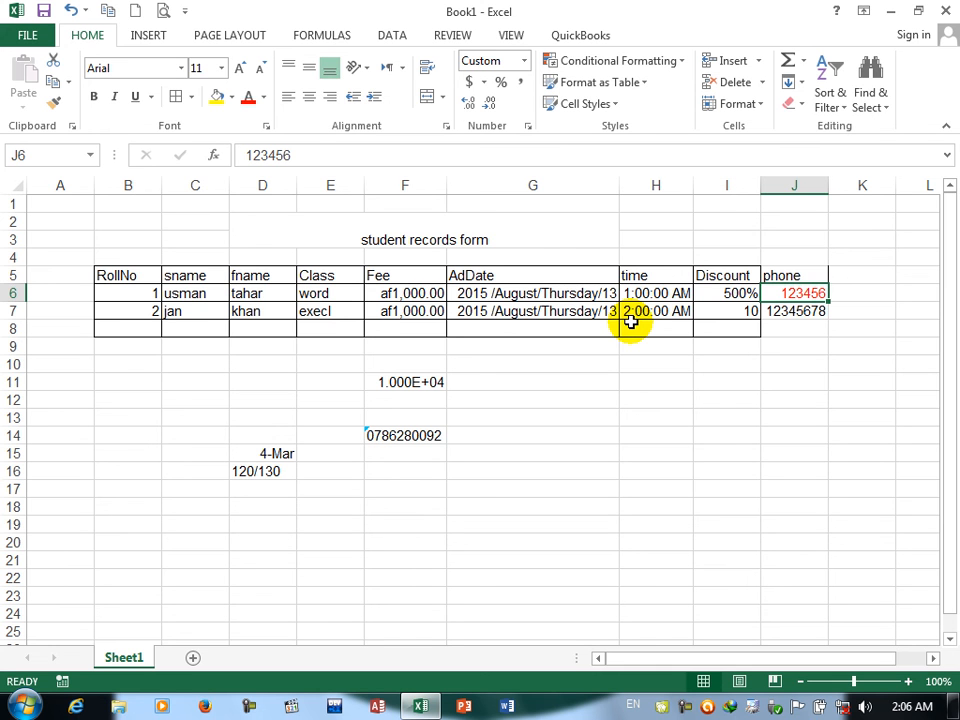
Step: Apply the Custom format code [green] to the first student's Discount in I6
click(735, 294)
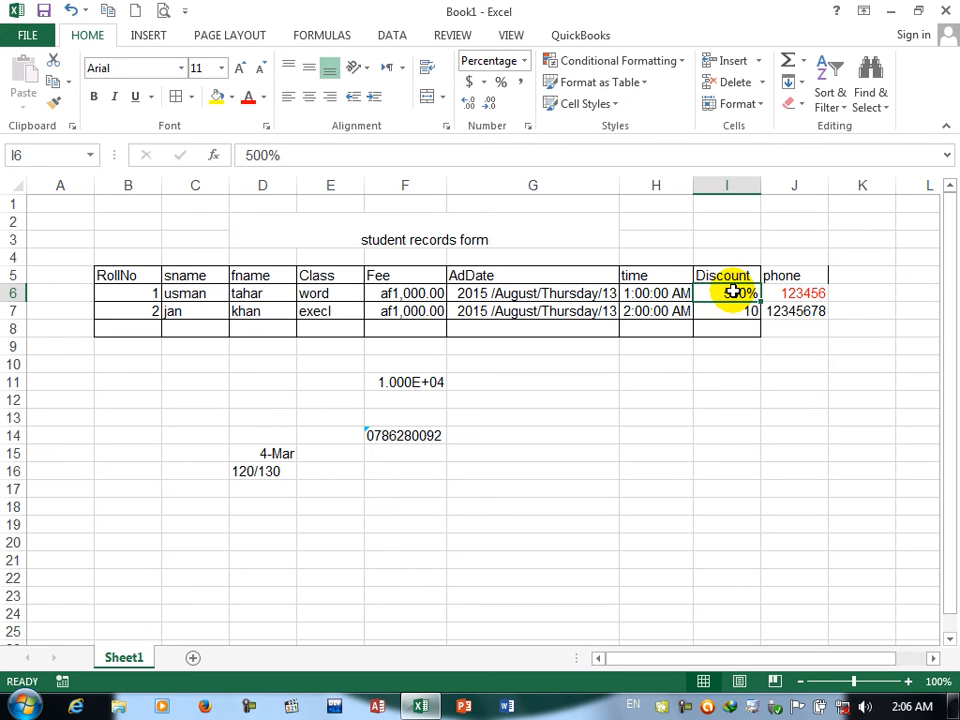
click(527, 127)
click(64, 392)
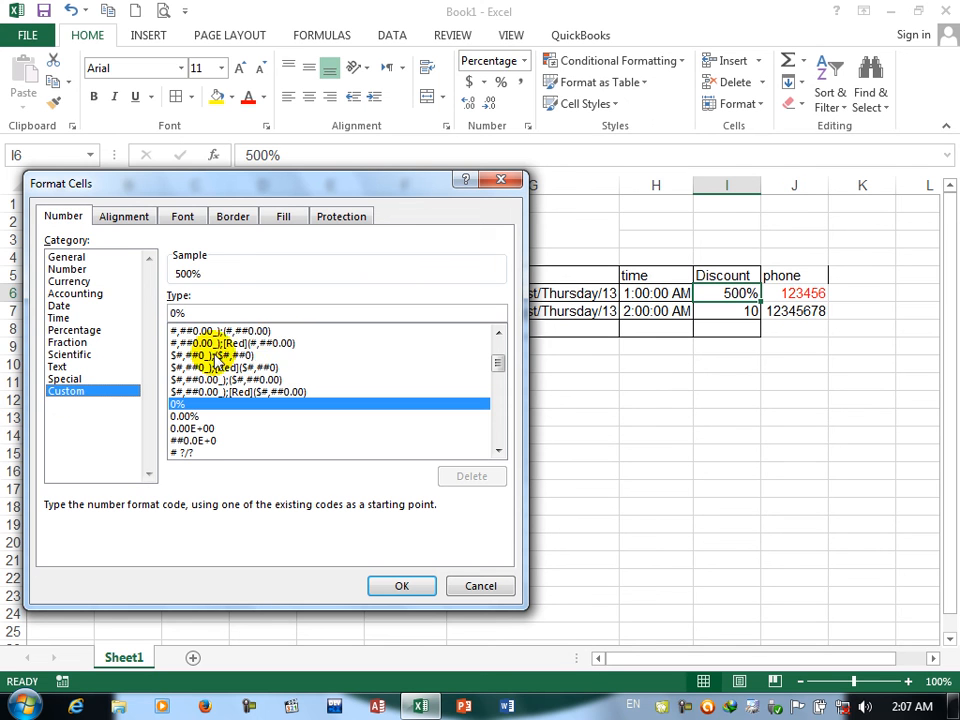
key(BackSpace)
key(BackSpace)
text([)
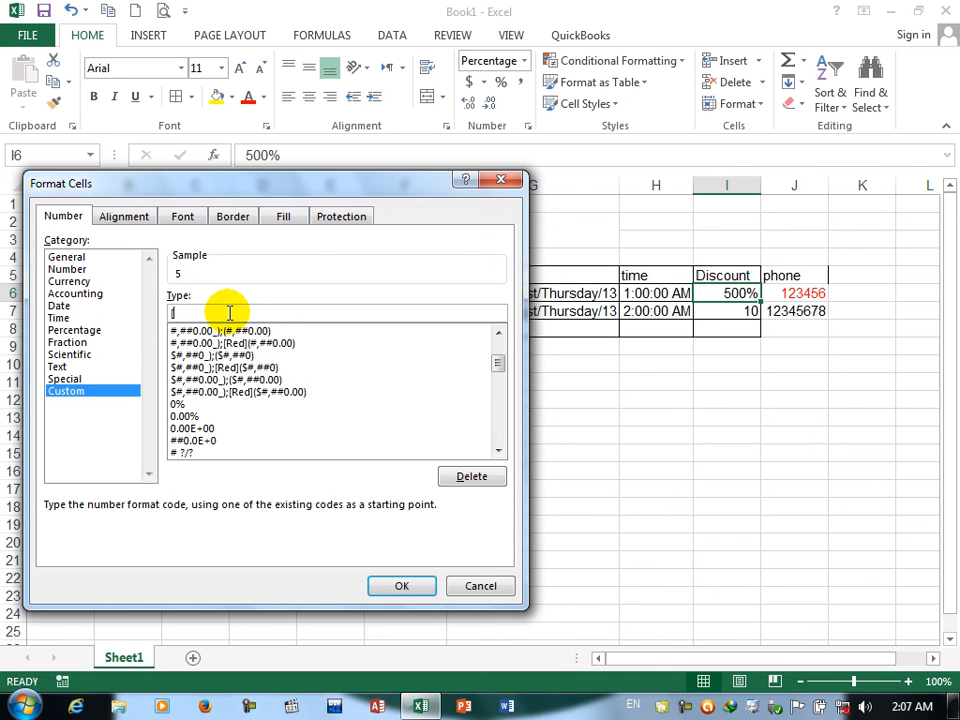
text(green])
key(Return)
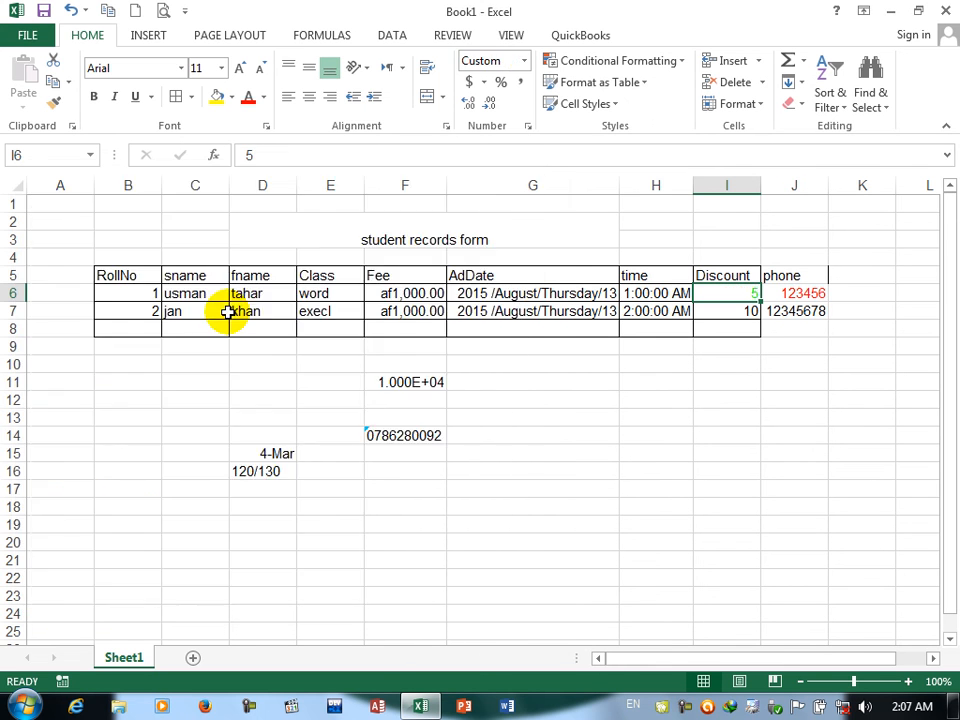